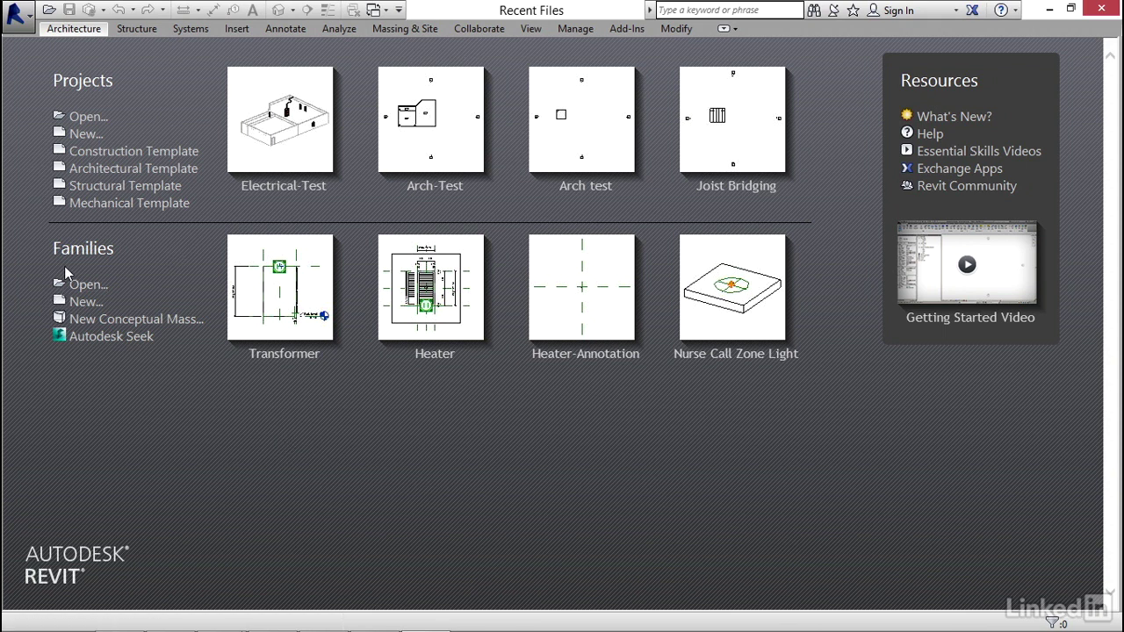
Create a new family from the Generic Model face based template.
{"action": "left_click", "coordinate": [82, 301]}
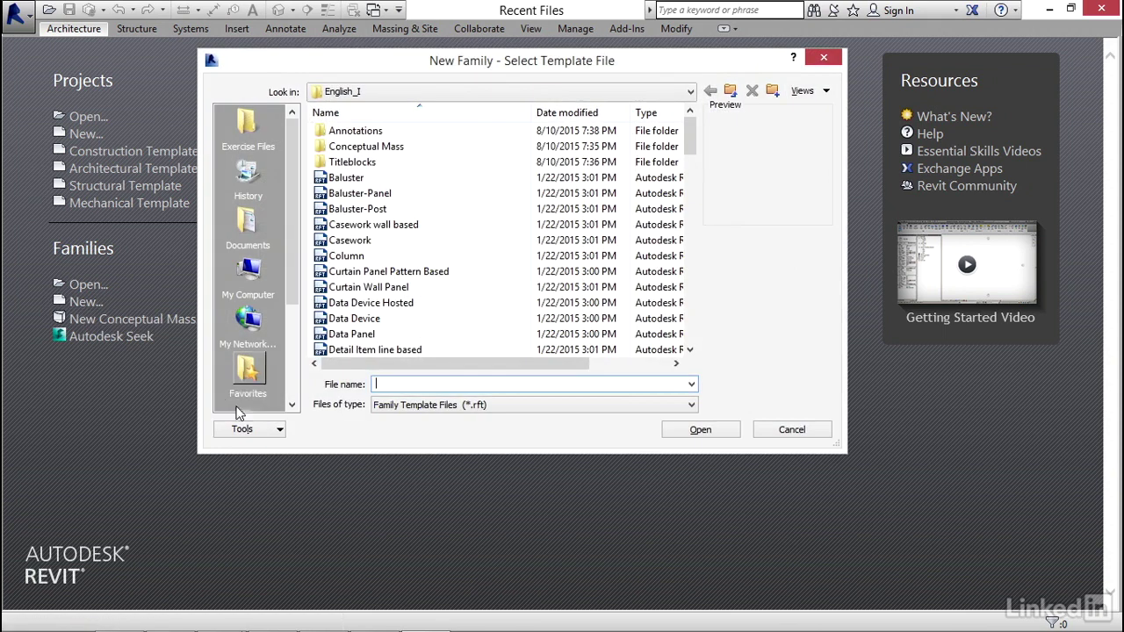
{"action": "left_click", "coordinate": [402, 303]}
{"action": "scroll", "coordinate": [415, 299], "scroll_direction": "down", "scroll_amount": 3}
{"action": "scroll", "coordinate": [415, 298], "scroll_direction": "down", "scroll_amount": 6}
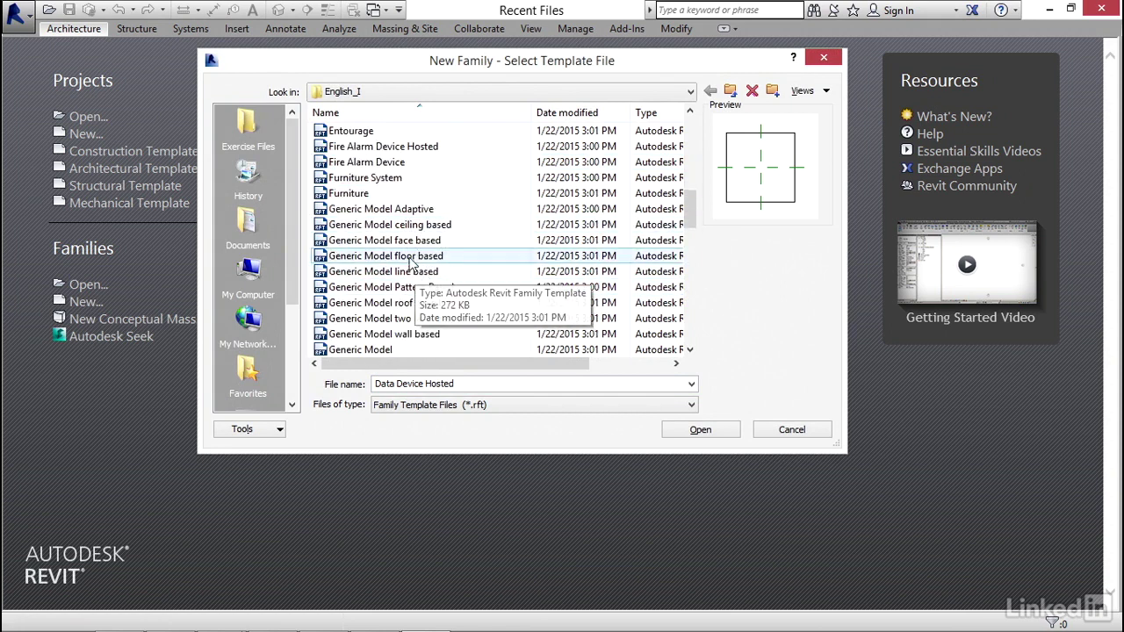
{"action": "left_click", "coordinate": [407, 241]}
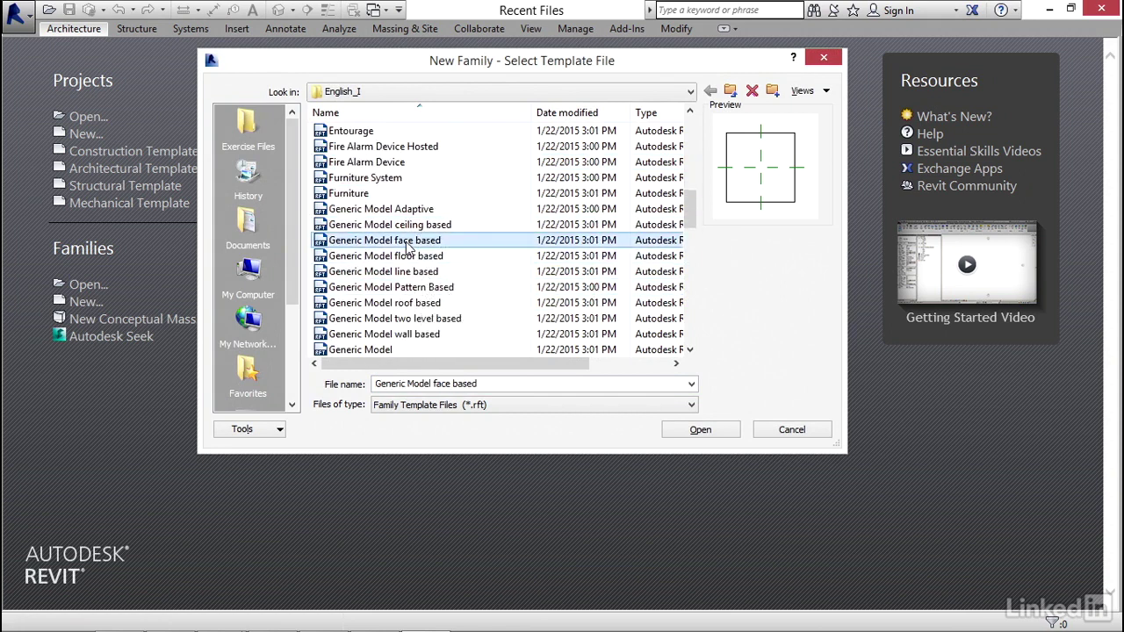
{"action": "left_click", "coordinate": [700, 432]}
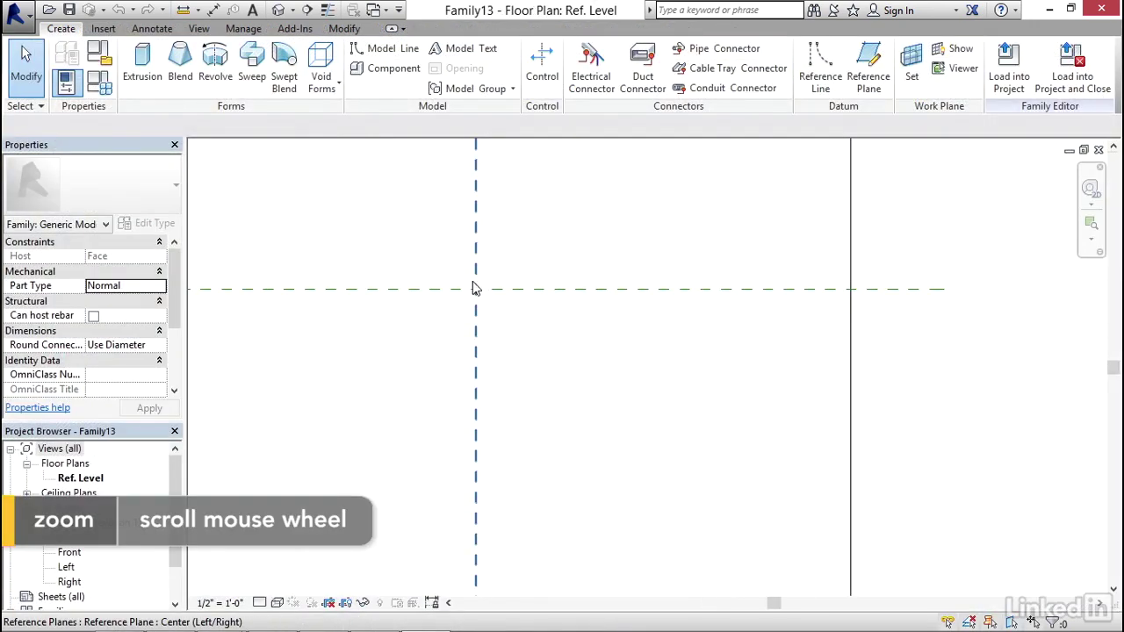
Add reference planes offset 2' and 4' from the centre planes using Pick Lines.
{"action": "scroll", "coordinate": [481, 295], "scroll_direction": "down", "scroll_amount": 3}
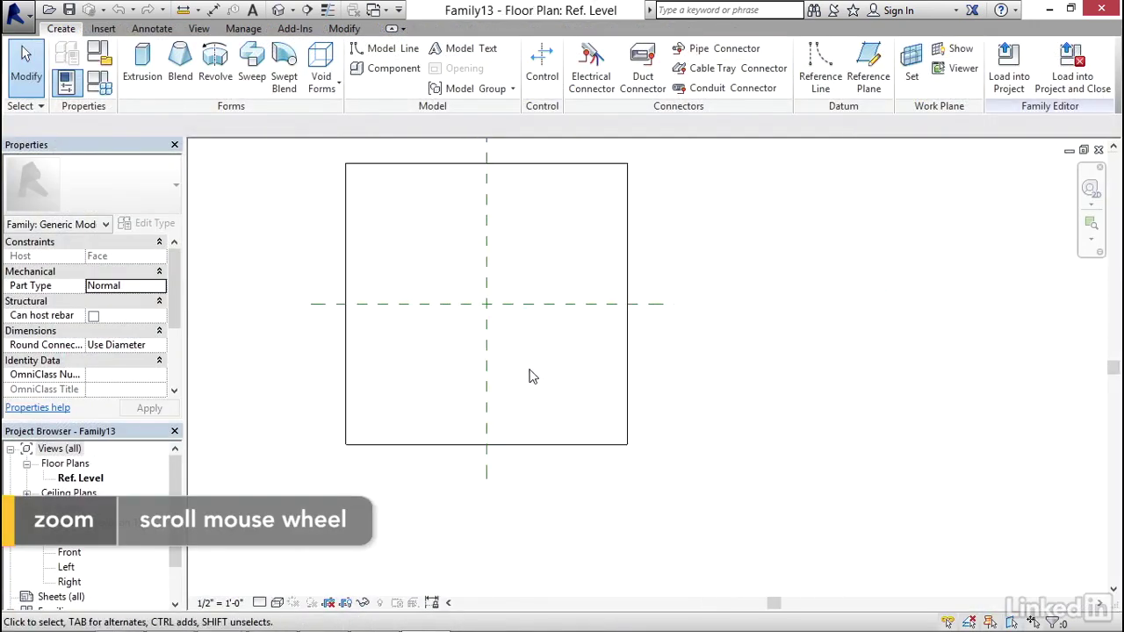
{"action": "right_click", "coordinate": [492, 329]}
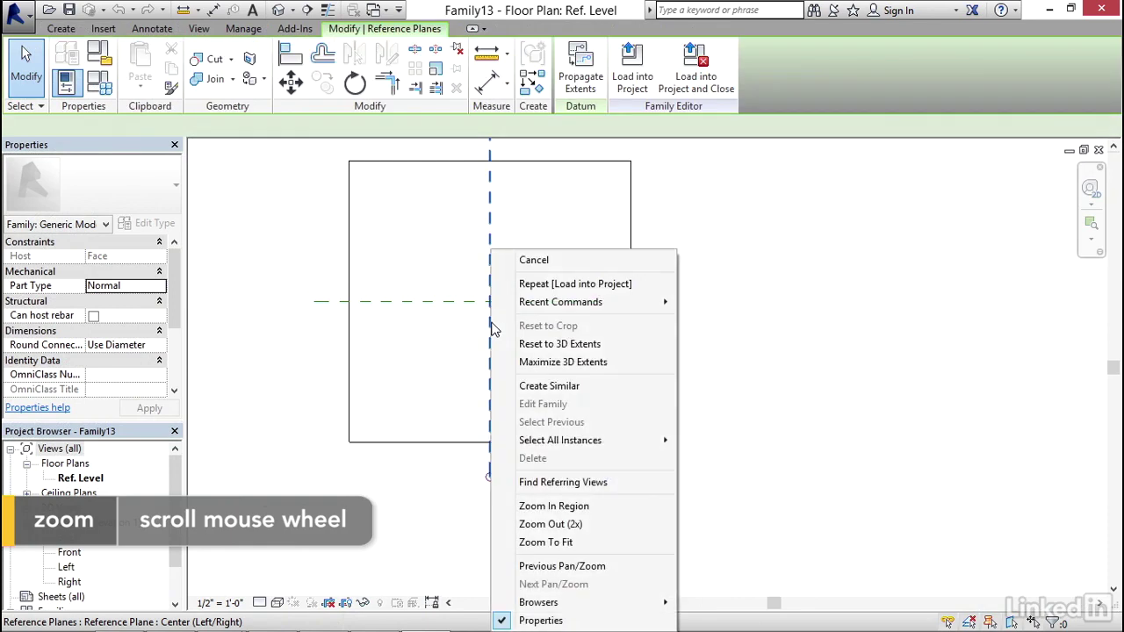
{"action": "left_click", "coordinate": [559, 384]}
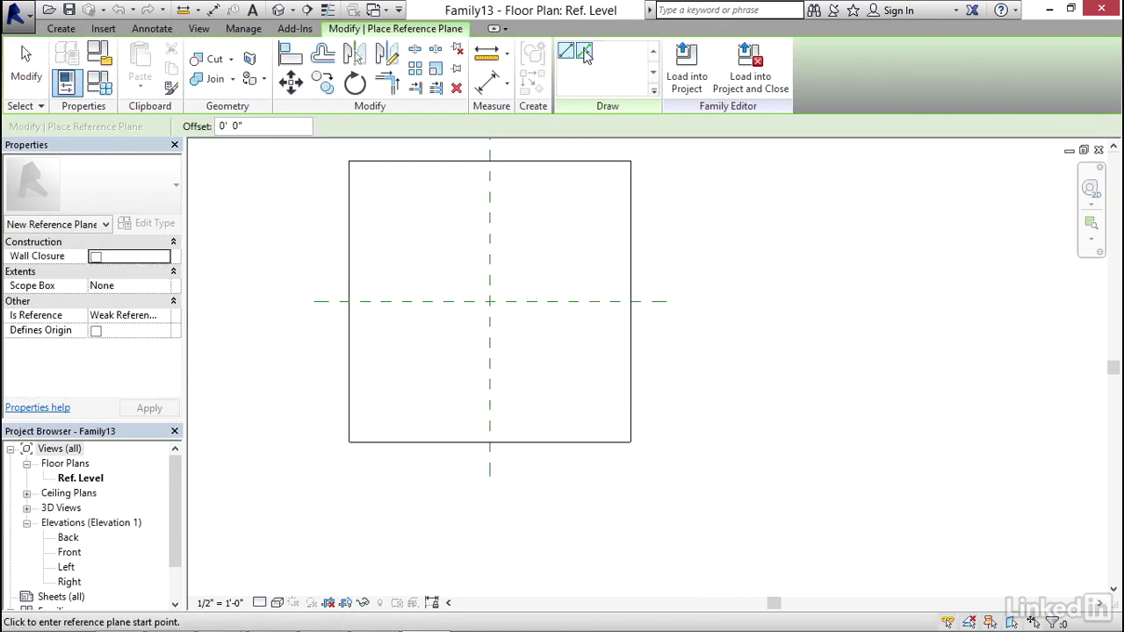
{"action": "left_click", "coordinate": [584, 51]}
{"action": "left_click_drag", "start_coordinate": [263, 125], "coordinate": [187, 128]}
{"action": "type", "text": "2"}
{"action": "middle_click_drag", "start_coordinate": [515, 301], "coordinate": [505, 289]}
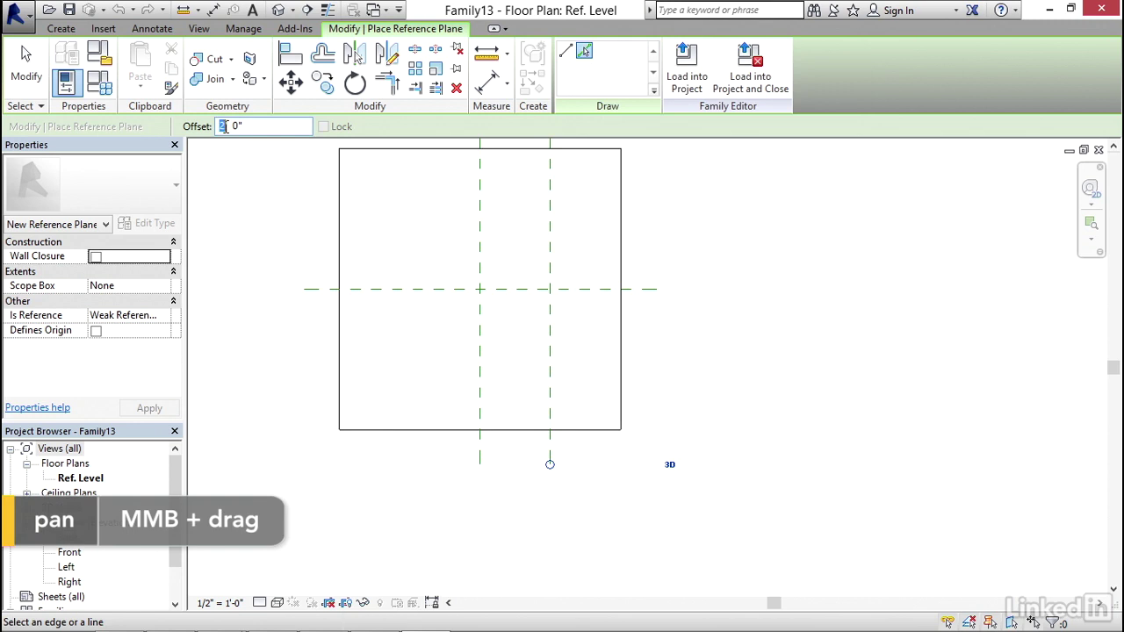
{"action": "type", "text": "4"}
{"action": "middle_click_drag", "start_coordinate": [509, 326], "coordinate": [502, 243]}
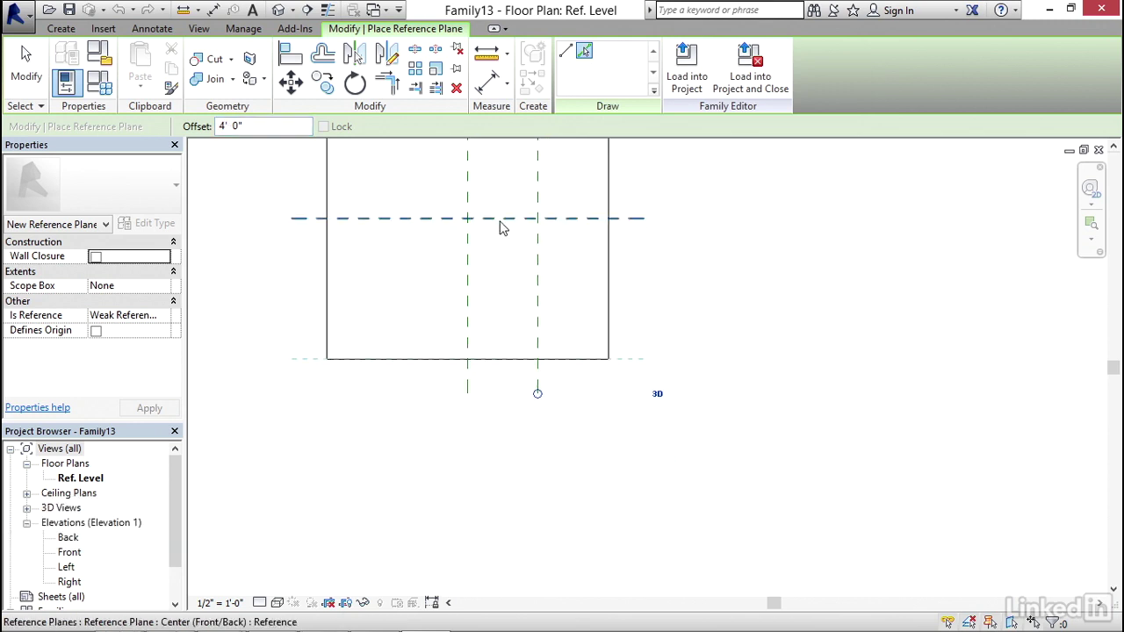
{"action": "key", "text": "Escape"}
Stretch the box extrusion's bottom edge down past the new 4' reference plane.
{"action": "scroll", "coordinate": [506, 285], "scroll_direction": "down", "scroll_amount": 1}
{"action": "middle_click_drag", "start_coordinate": [504, 281], "coordinate": [508, 307]}
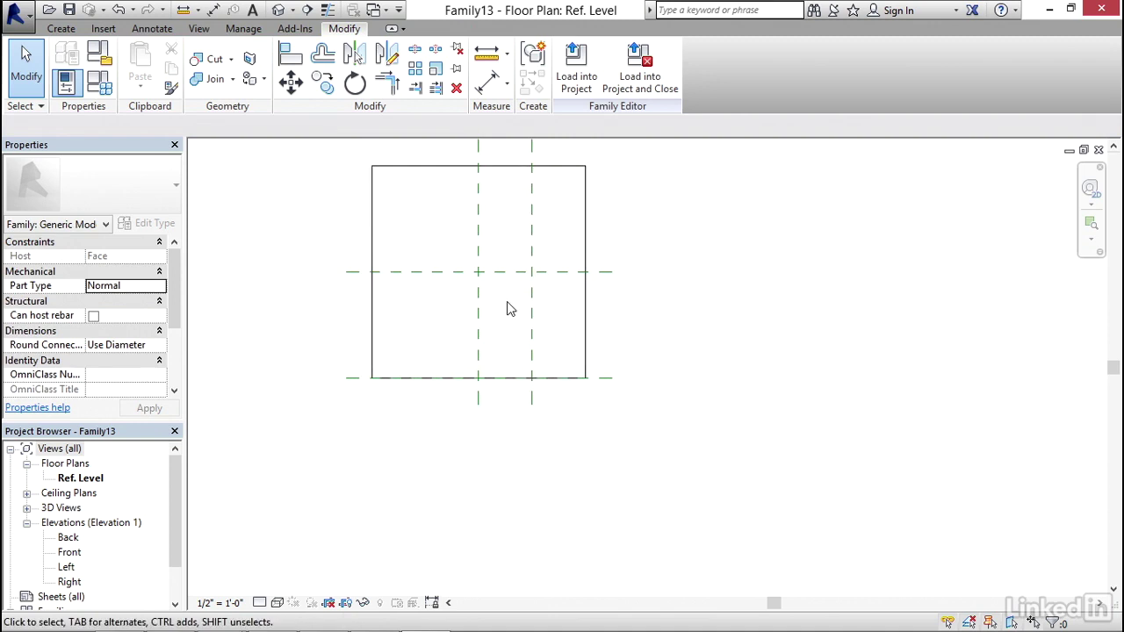
{"action": "left_click", "coordinate": [557, 177]}
{"action": "left_click_drag", "start_coordinate": [478, 382], "coordinate": [480, 434]}
{"action": "left_click", "coordinate": [641, 360]}
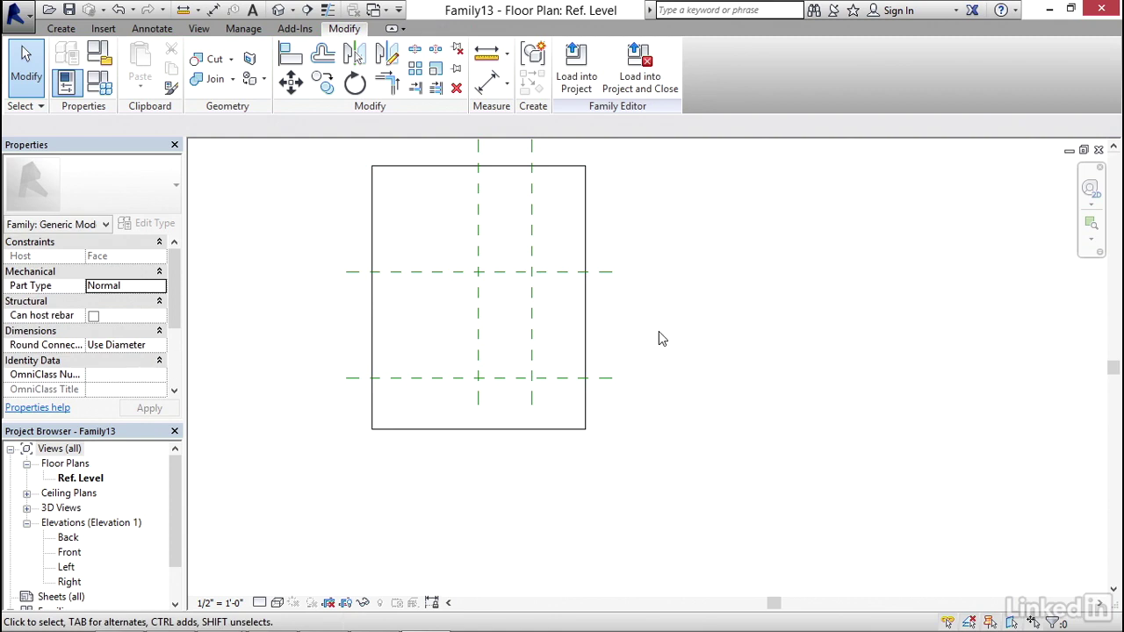
Place aligned dimensions for the 2' and 4' spacings between the reference planes.
{"action": "left_click", "coordinate": [490, 86]}
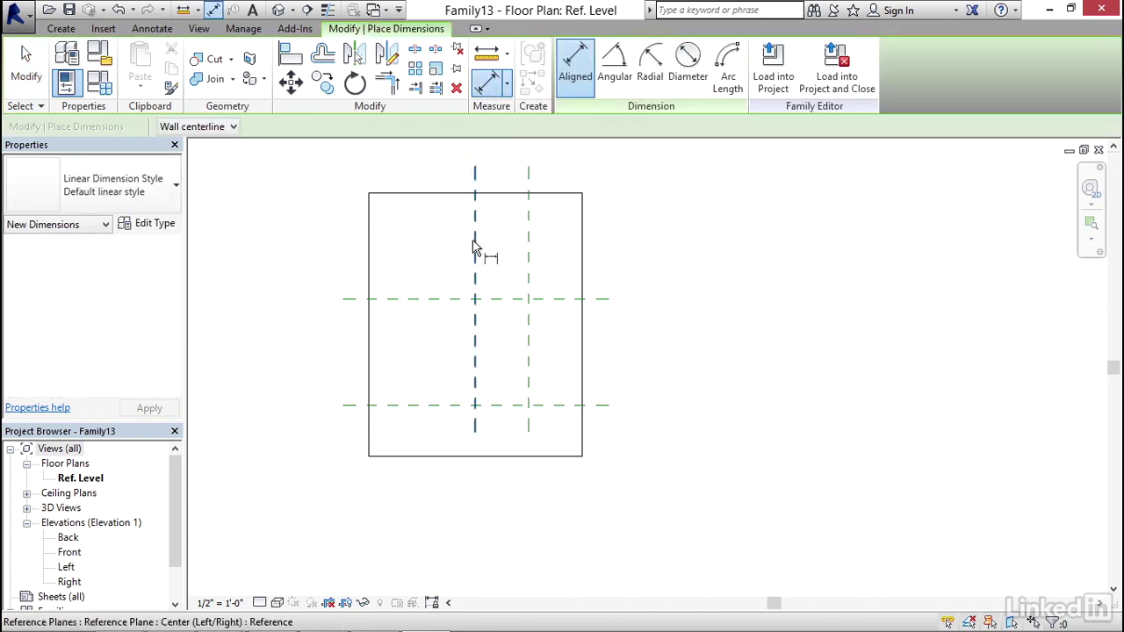
{"action": "scroll", "coordinate": [486, 294], "scroll_direction": "up", "scroll_amount": 2}
{"action": "left_click", "coordinate": [471, 255]}
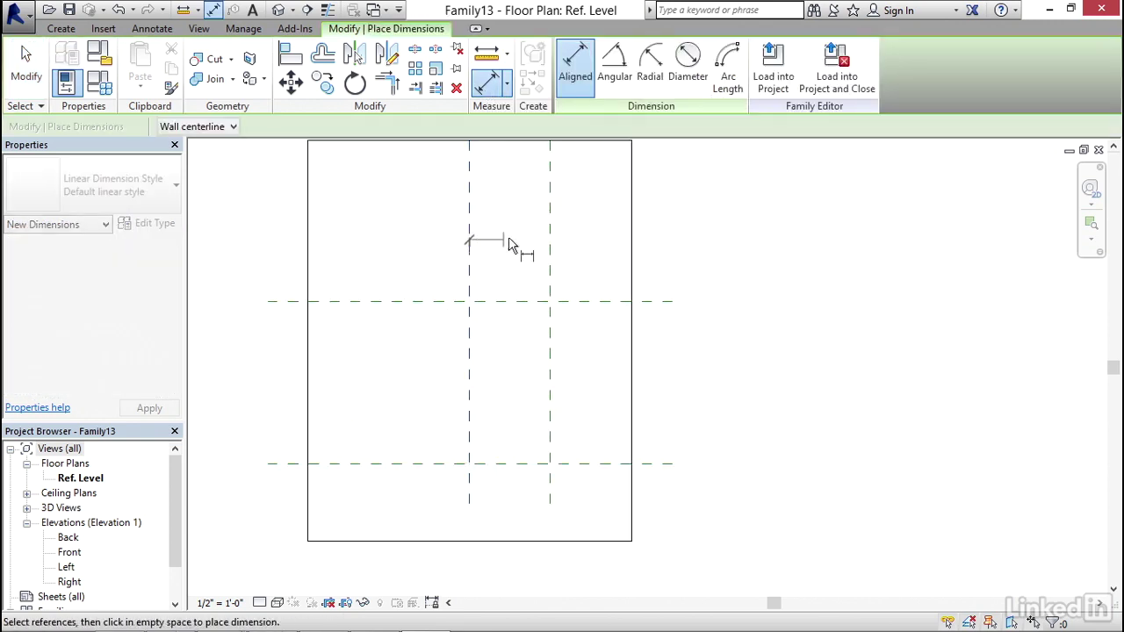
{"action": "left_click", "coordinate": [552, 250]}
{"action": "left_click", "coordinate": [563, 231]}
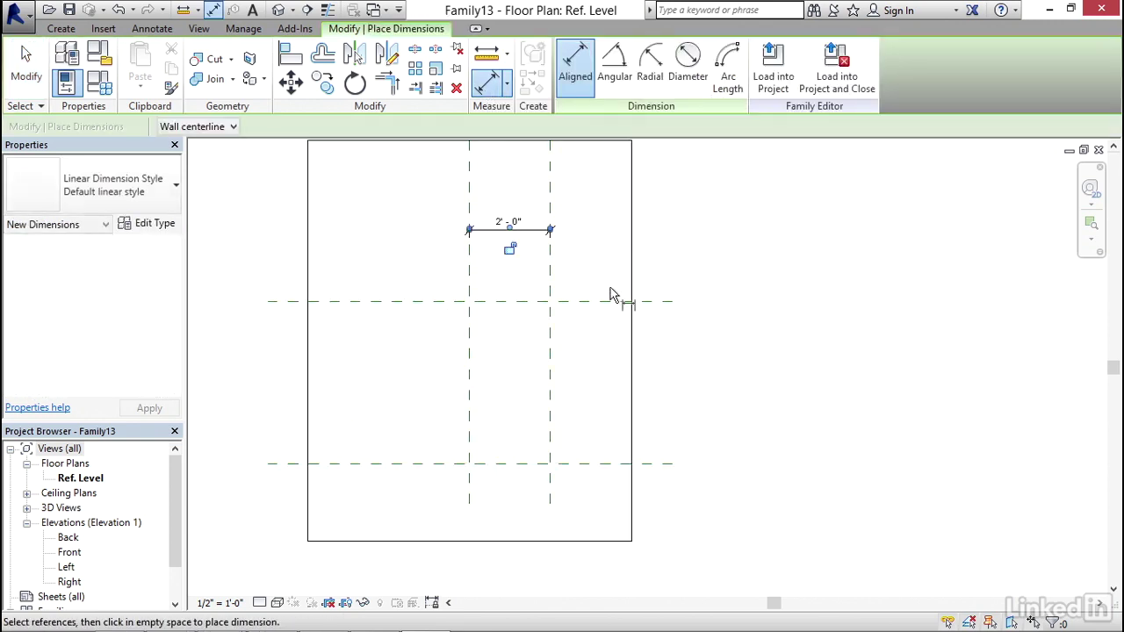
{"action": "left_click", "coordinate": [574, 302]}
{"action": "left_click", "coordinate": [582, 463]}
{"action": "left_click", "coordinate": [593, 515]}
{"action": "key", "text": "Escape"}
{"action": "key", "text": "Escape"}
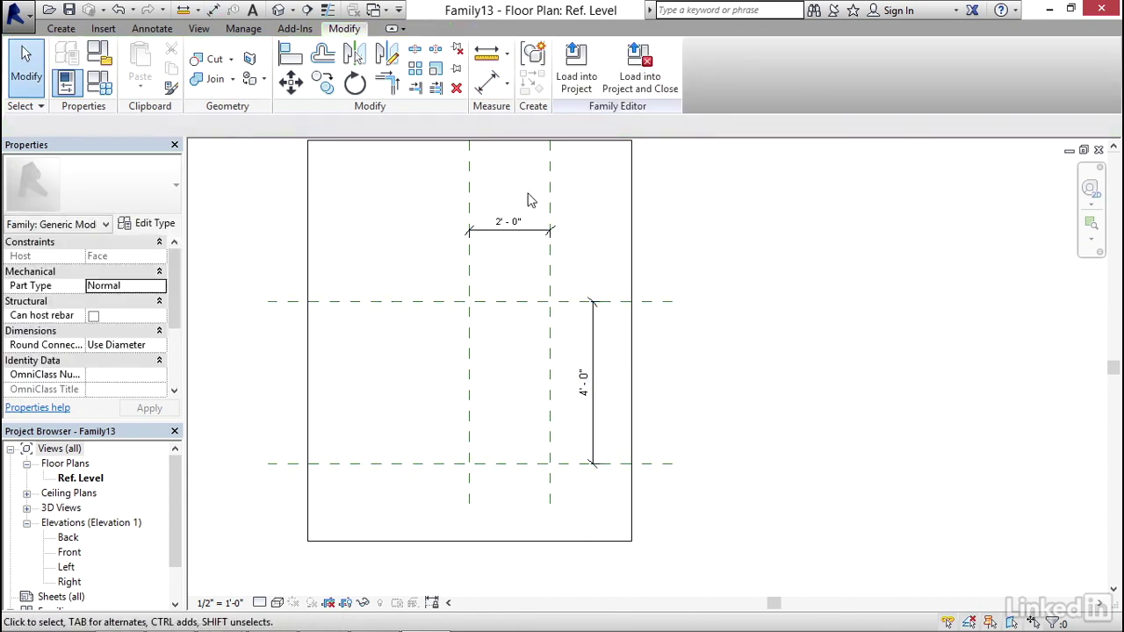
Label the 2' dimension with a new Width parameter.
{"action": "left_click", "coordinate": [509, 228]}
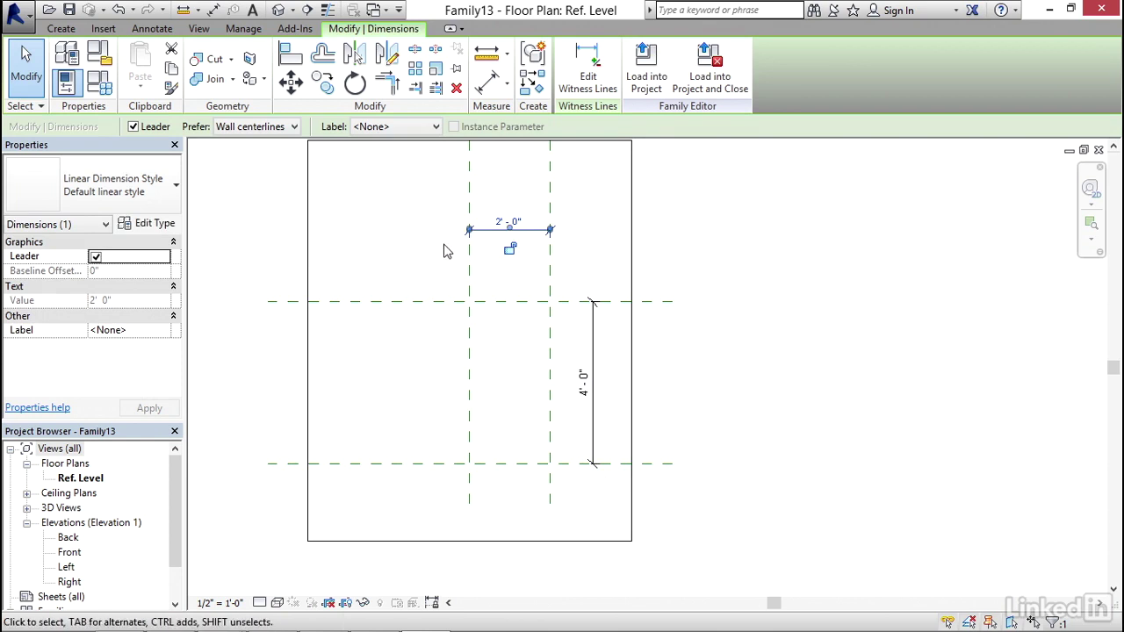
{"action": "left_click", "coordinate": [392, 129]}
{"action": "left_click", "coordinate": [406, 151]}
{"action": "type", "text": "Width"}
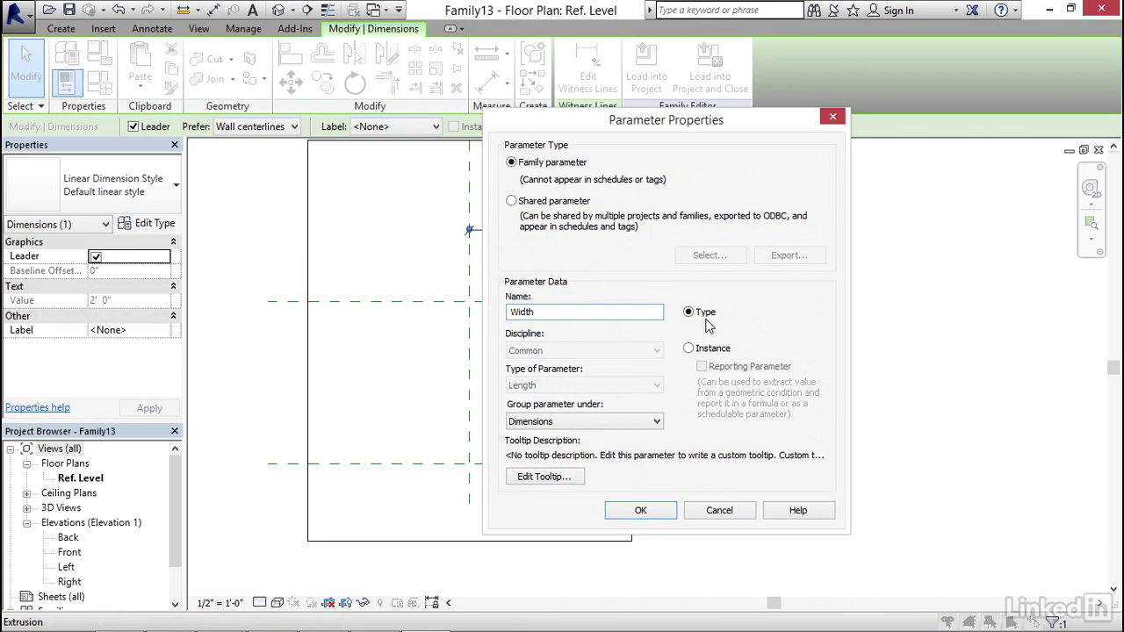
{"action": "left_click", "coordinate": [638, 511]}
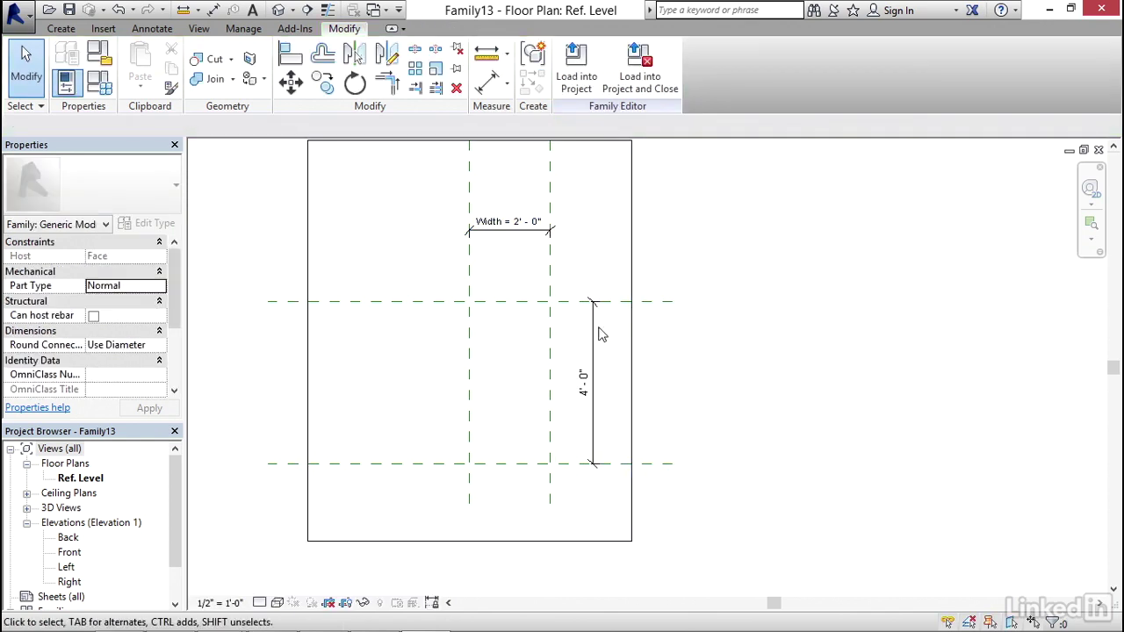
Label the 4' dimension with a new Length parameter.
{"action": "left_click", "coordinate": [595, 312]}
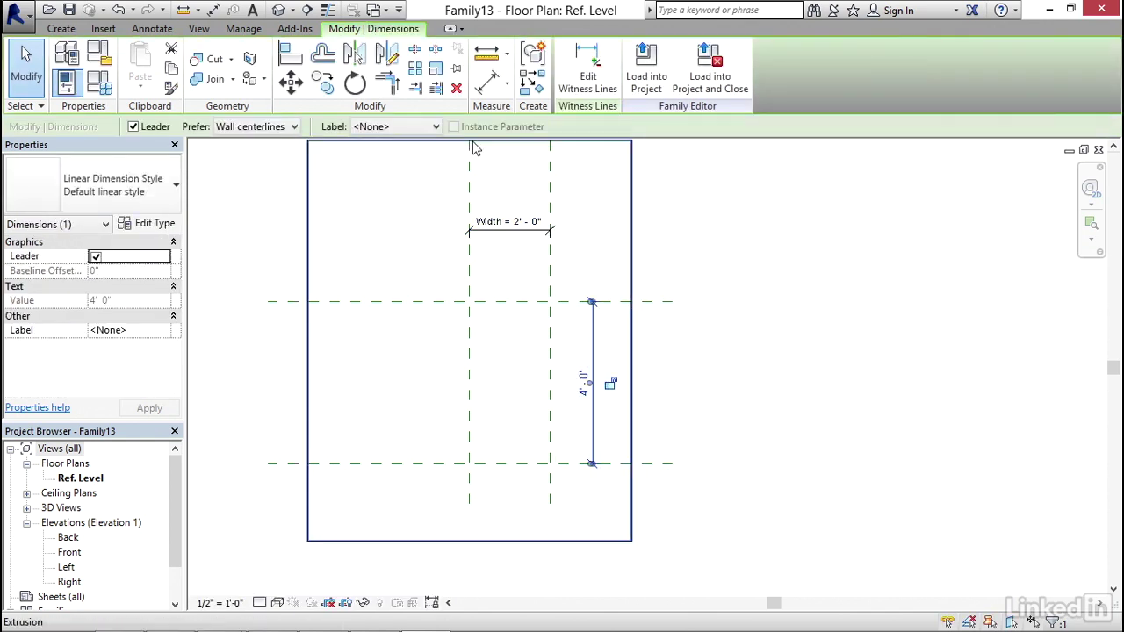
{"action": "left_click", "coordinate": [423, 128]}
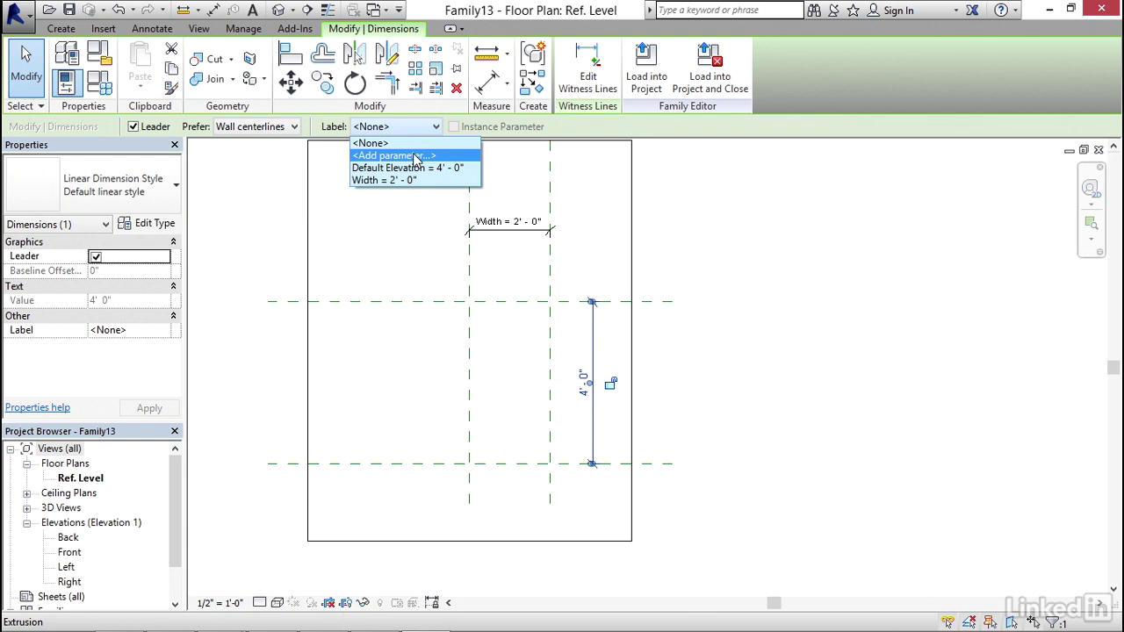
{"action": "left_click", "coordinate": [416, 157]}
{"action": "type", "text": "Leng"}
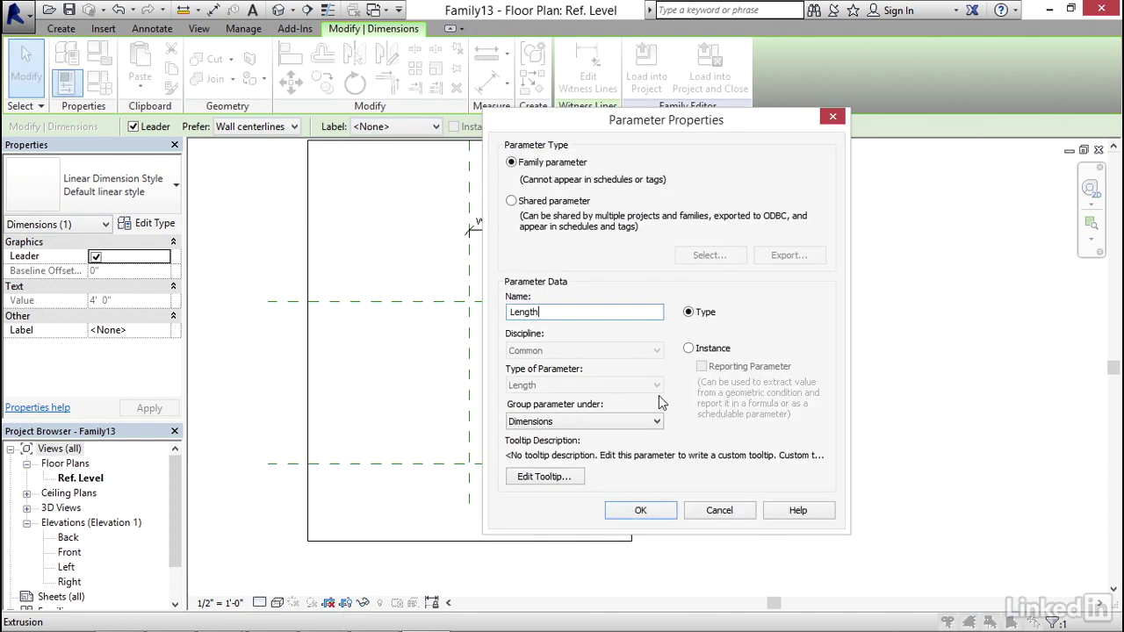
{"action": "type", "text": "th"}
{"action": "left_click", "coordinate": [642, 511]}
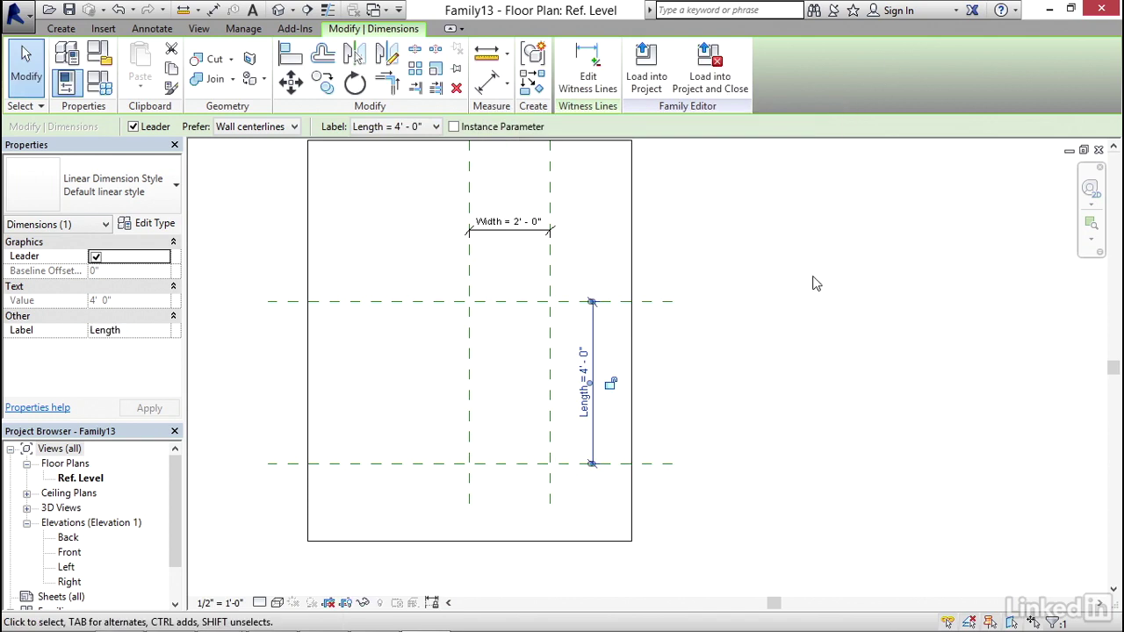
{"action": "left_click", "coordinate": [776, 341]}
{"action": "middle_click_drag", "start_coordinate": [401, 490], "coordinate": [409, 479]}
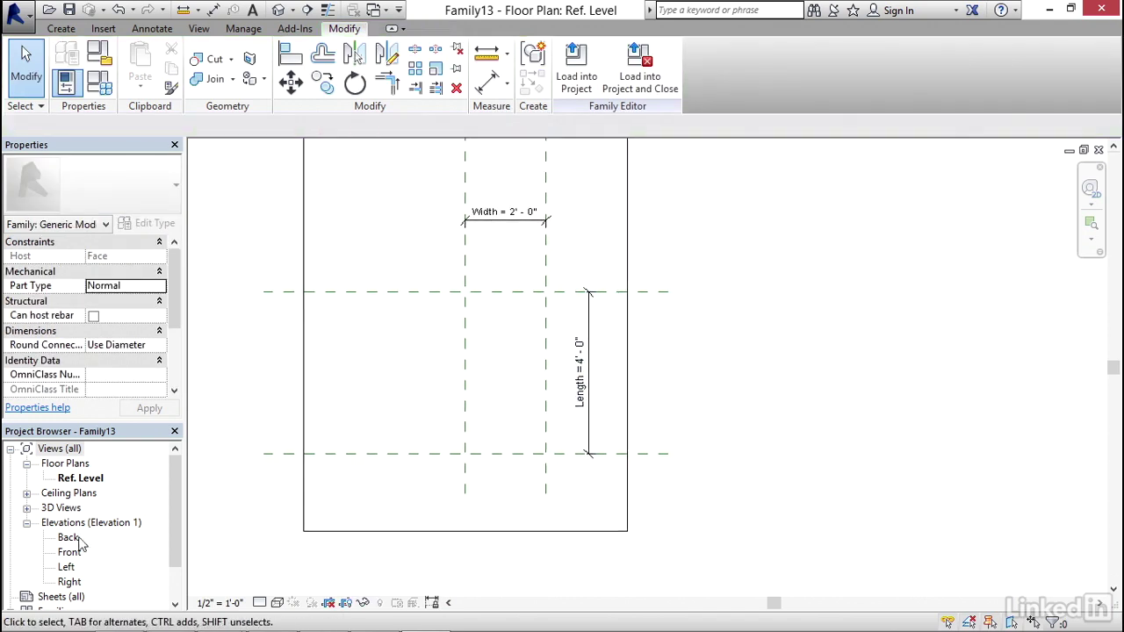
Open the Front elevation and frame the box in view.
{"action": "double_click", "coordinate": [74, 555]}
{"action": "scroll", "coordinate": [422, 364], "scroll_direction": "up", "scroll_amount": 4}
{"action": "scroll", "coordinate": [505, 405], "scroll_direction": "up", "scroll_amount": 5}
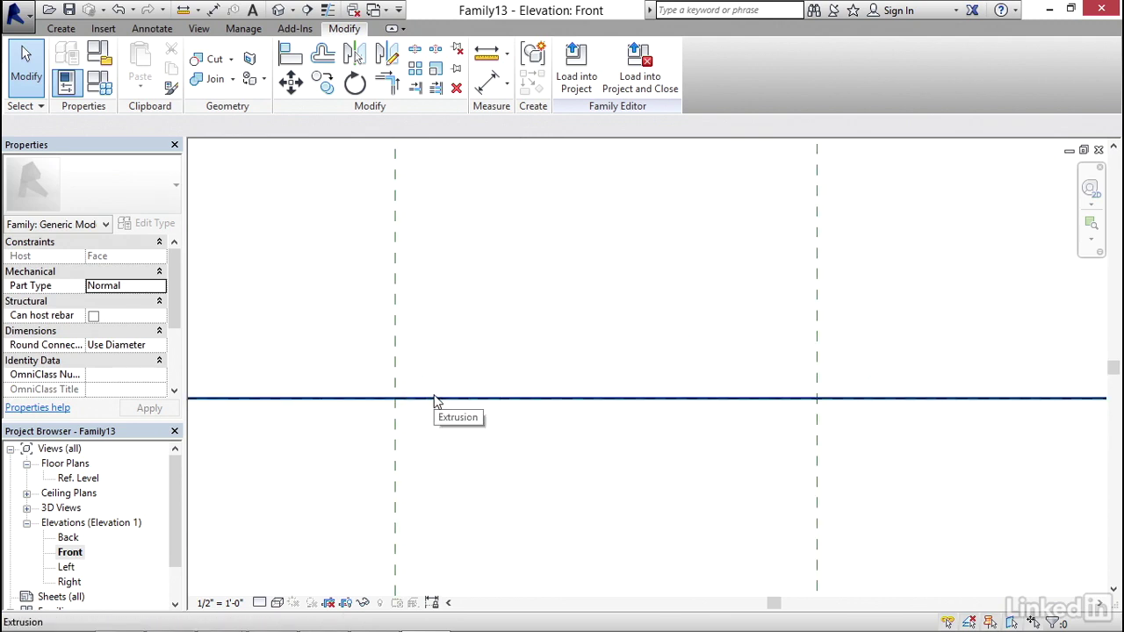
{"action": "scroll", "coordinate": [441, 423], "scroll_direction": "down", "scroll_amount": 2}
{"action": "scroll", "coordinate": [440, 433], "scroll_direction": "down", "scroll_amount": 2}
{"action": "mouse_move", "coordinate": [433, 449]}
{"action": "middle_mouse_down"}
{"action": "mouse_move", "coordinate": [548, 454]}
{"action": "mouse_move", "coordinate": [506, 441]}
{"action": "middle_mouse_up"}
{"action": "scroll", "coordinate": [509, 447], "scroll_direction": "up", "scroll_amount": 3}
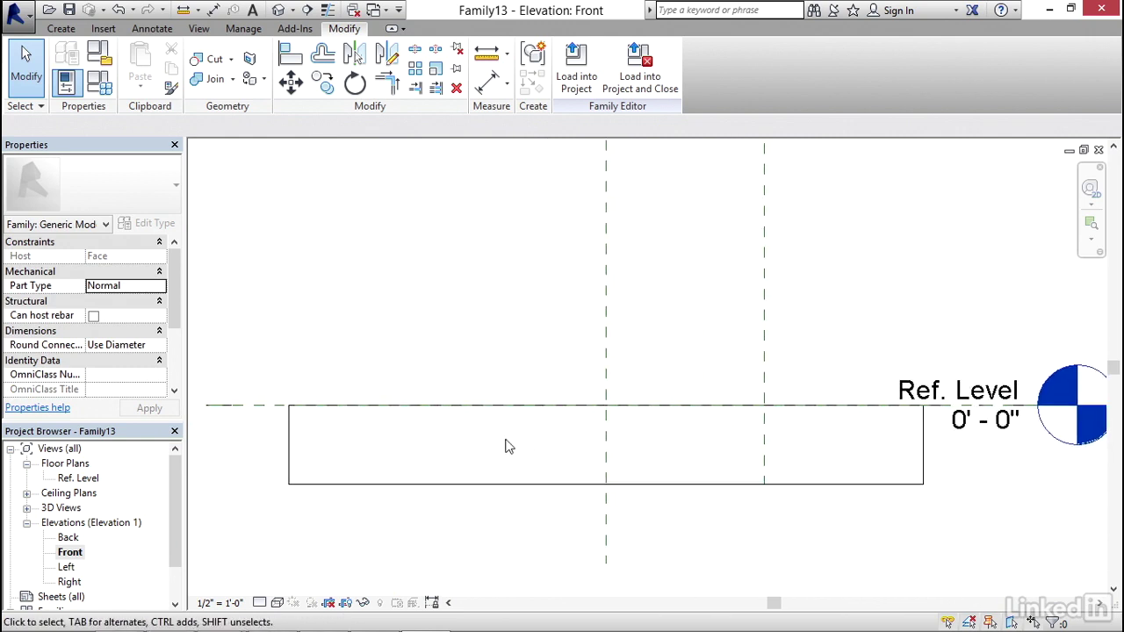
{"action": "middle_click_drag", "start_coordinate": [457, 370], "coordinate": [450, 377]}
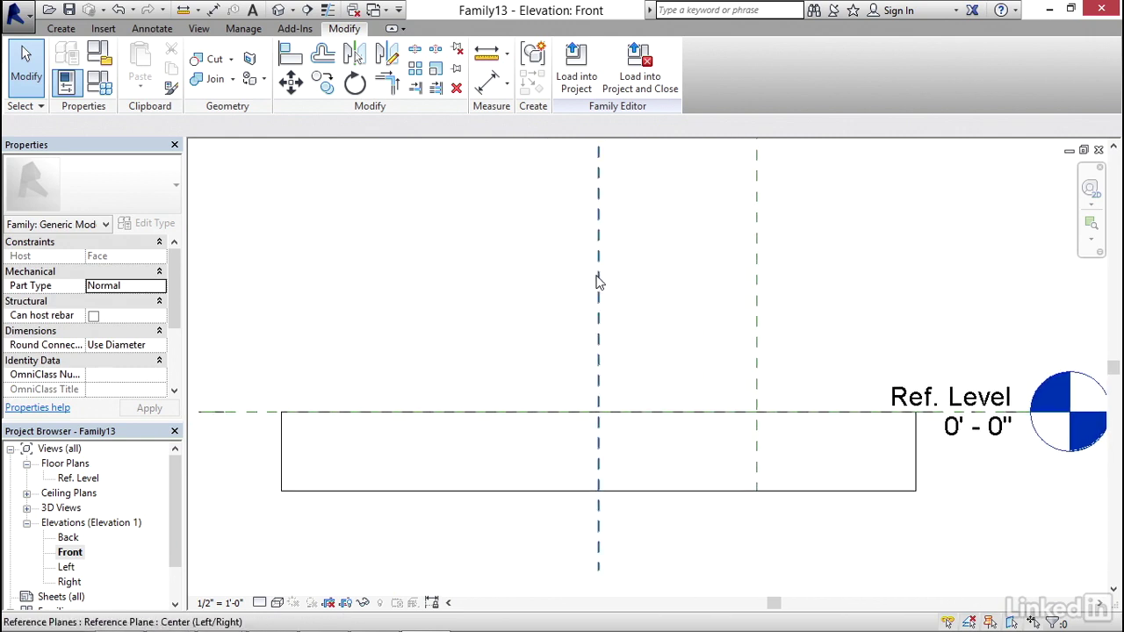
Add a reference plane 1/2" above the Ref. Level line using Pick Lines.
{"action": "right_click", "coordinate": [598, 279]}
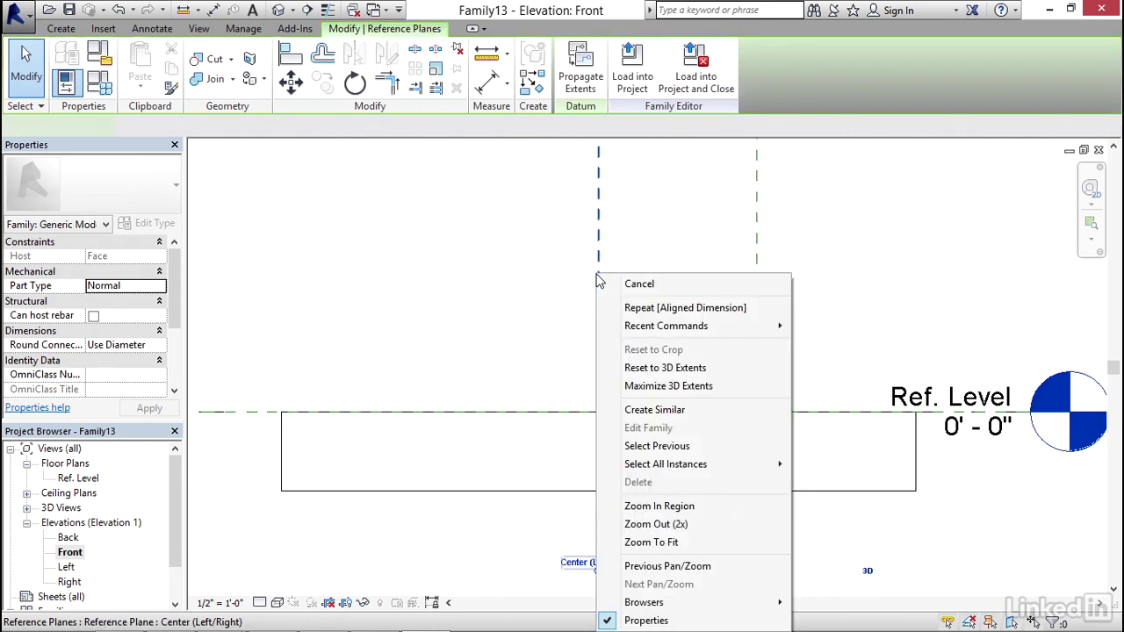
{"action": "left_click", "coordinate": [657, 411]}
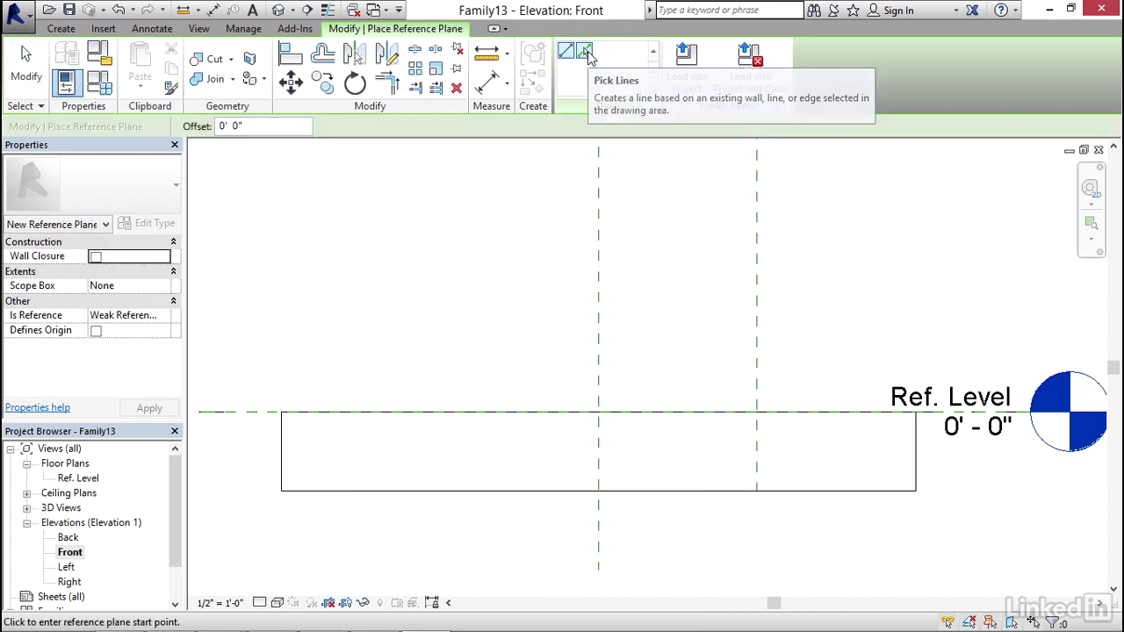
{"action": "left_click", "coordinate": [584, 51]}
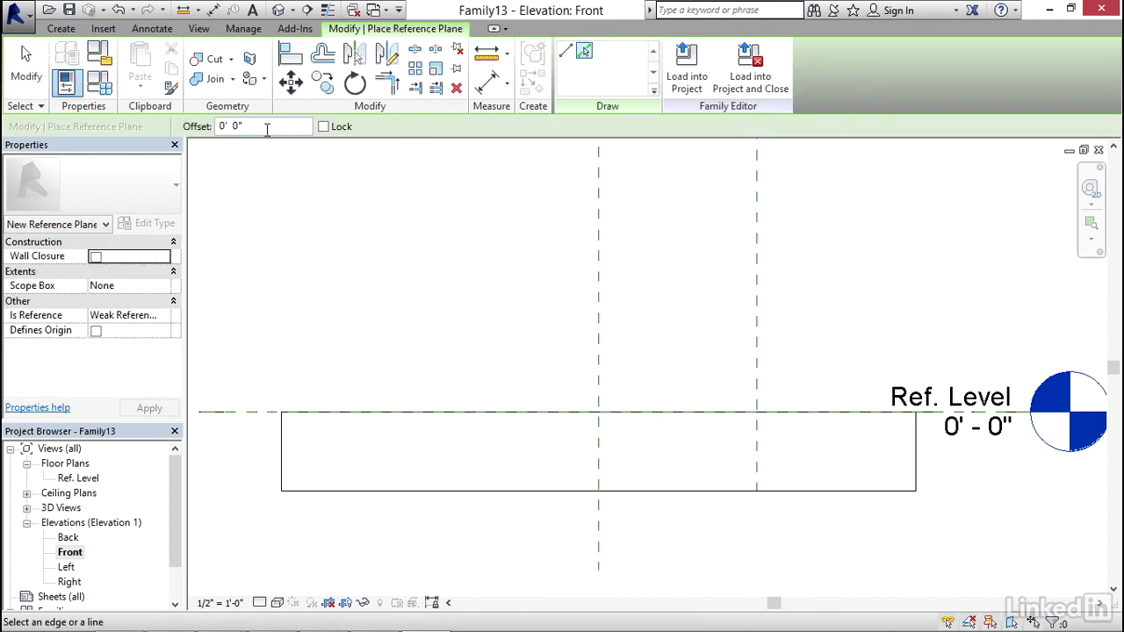
{"action": "left_click", "coordinate": [259, 126]}
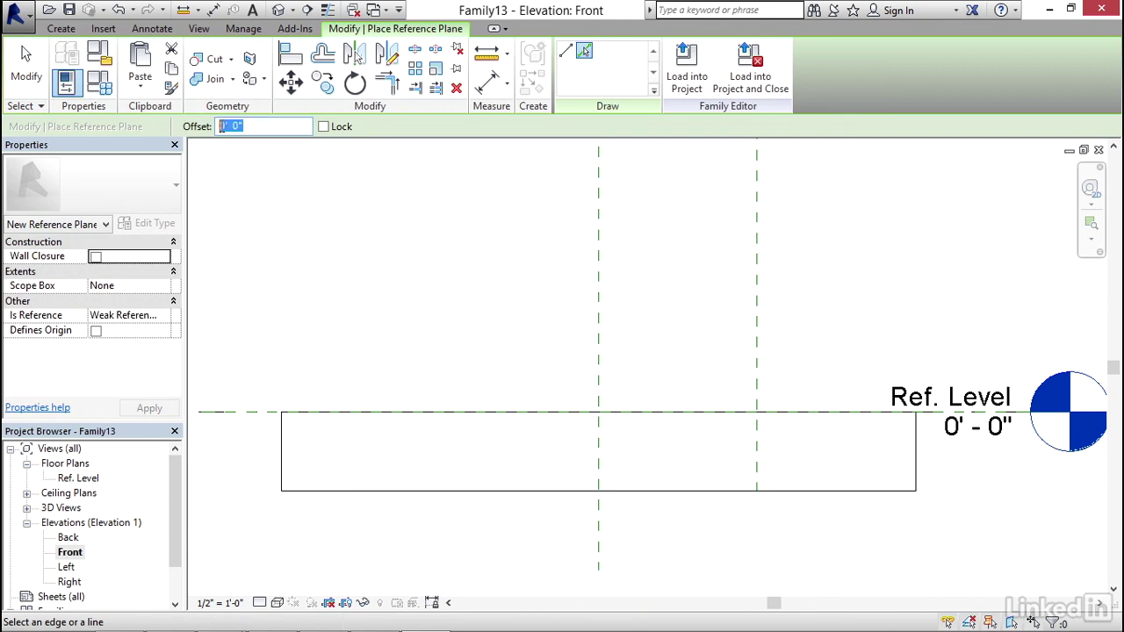
{"action": "key", "text": "Return"}
{"action": "scroll", "coordinate": [345, 405], "scroll_direction": "up", "scroll_amount": 3}
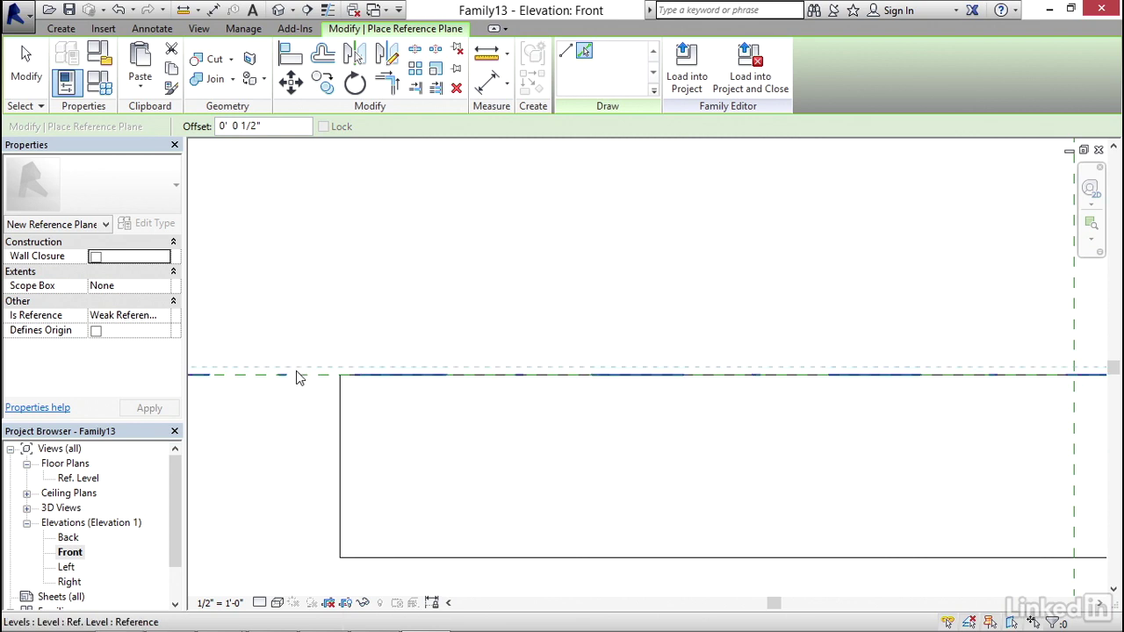
{"action": "left_click", "coordinate": [297, 379]}
{"action": "middle_click_drag", "start_coordinate": [402, 311], "coordinate": [489, 284]}
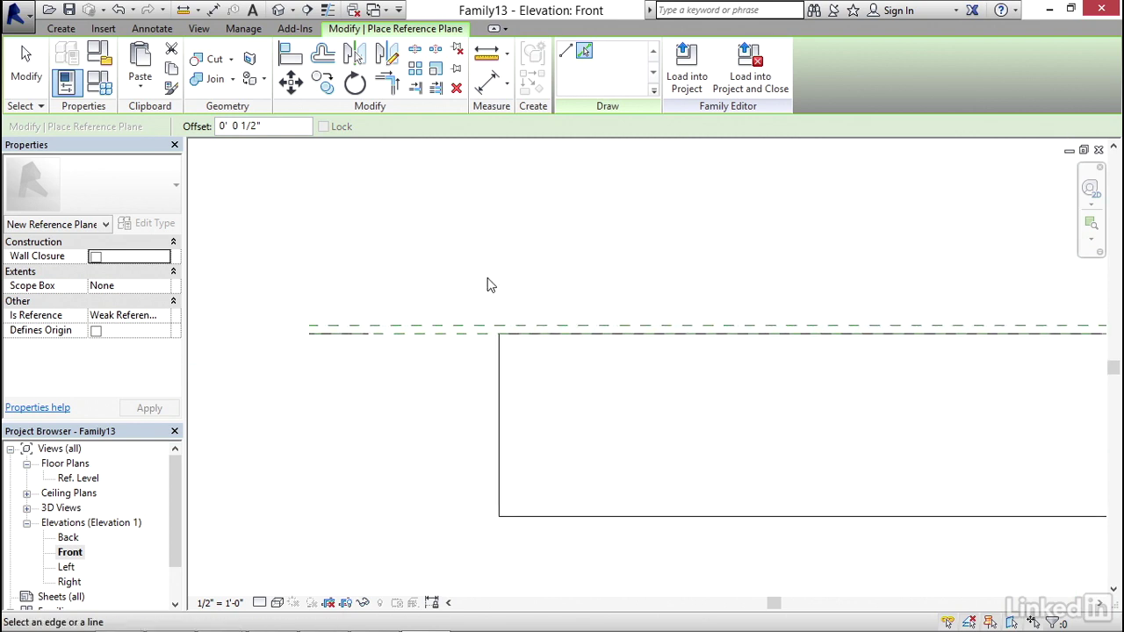
{"action": "key", "text": "Escape"}
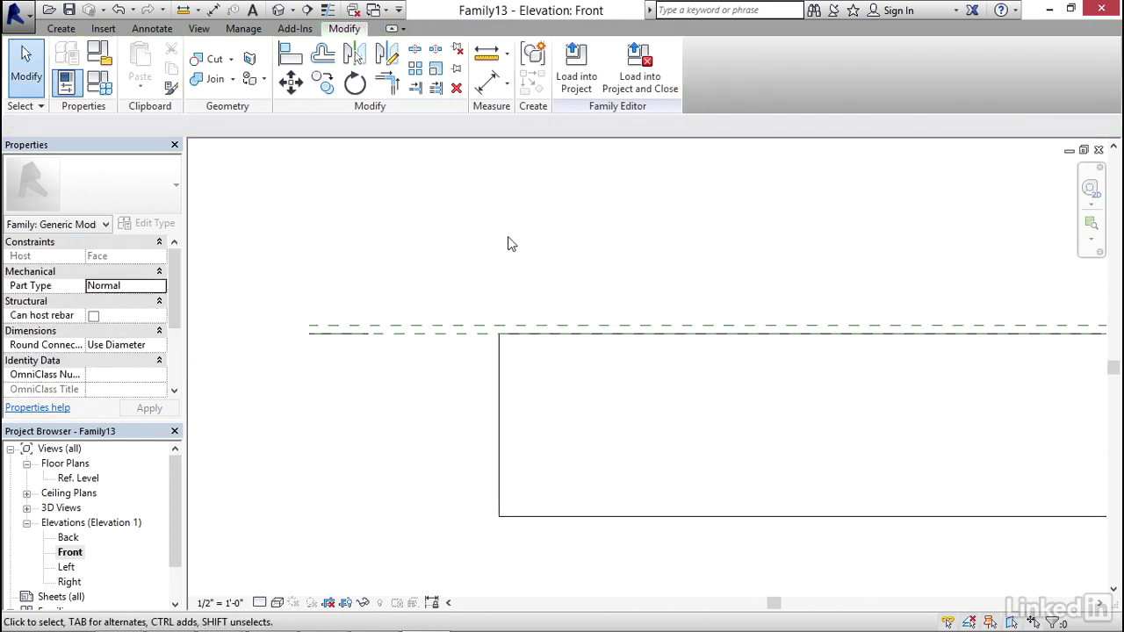
Dimension the 1/2" gap between the level and the new reference plane.
{"action": "left_click", "coordinate": [488, 80]}
{"action": "left_click", "coordinate": [364, 327]}
{"action": "left_click", "coordinate": [363, 333]}
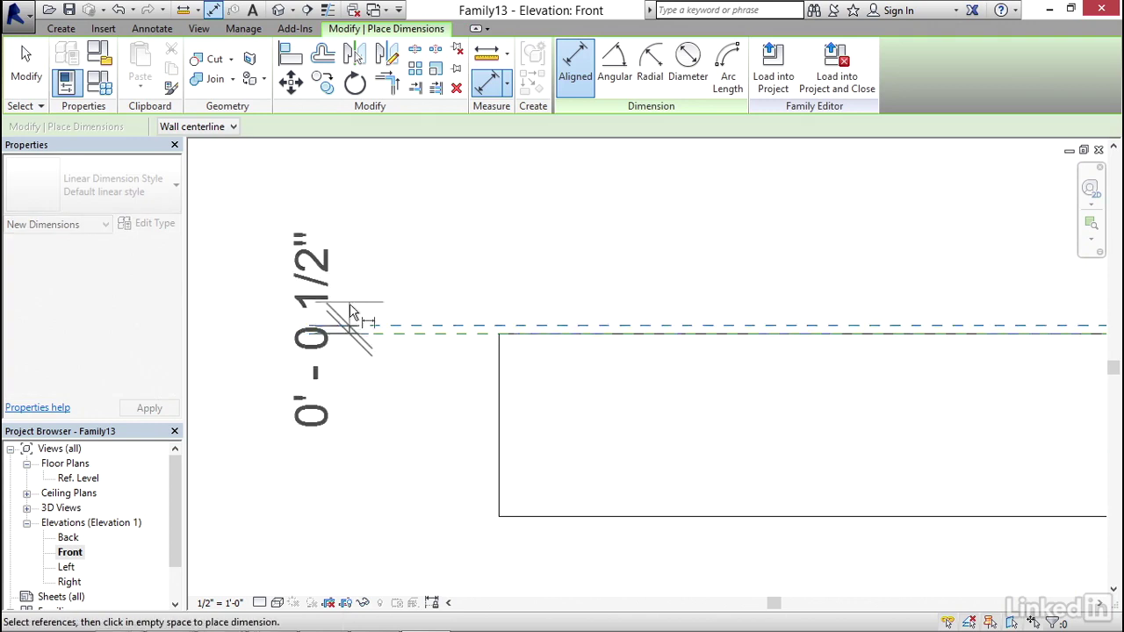
{"action": "scroll", "coordinate": [334, 272], "scroll_direction": "down", "scroll_amount": 4}
{"action": "left_click", "coordinate": [319, 239]}
{"action": "key", "text": "Escape"}
{"action": "key", "text": "Escape"}
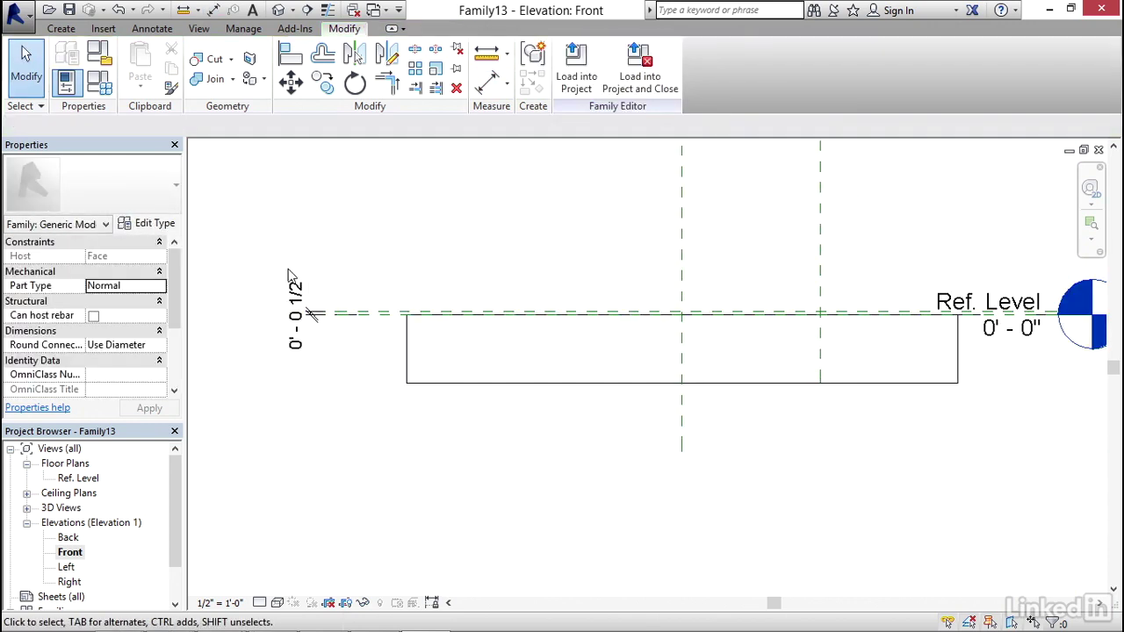
Label the 1/2" dimension with a new Reveal parameter.
{"action": "left_click", "coordinate": [296, 309]}
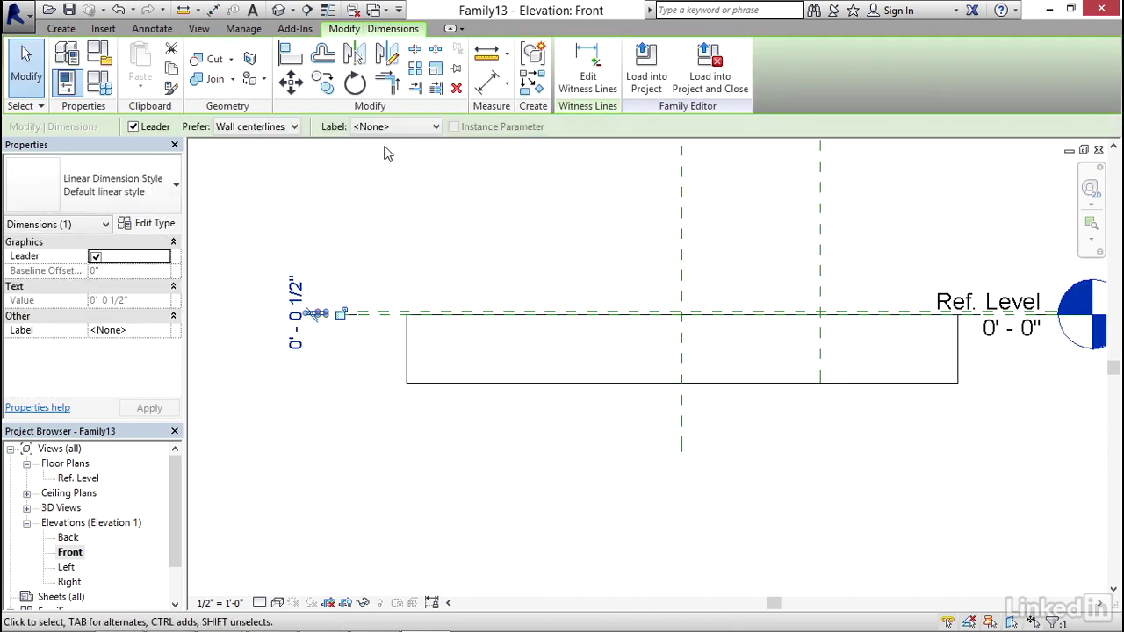
{"action": "left_click", "coordinate": [401, 125]}
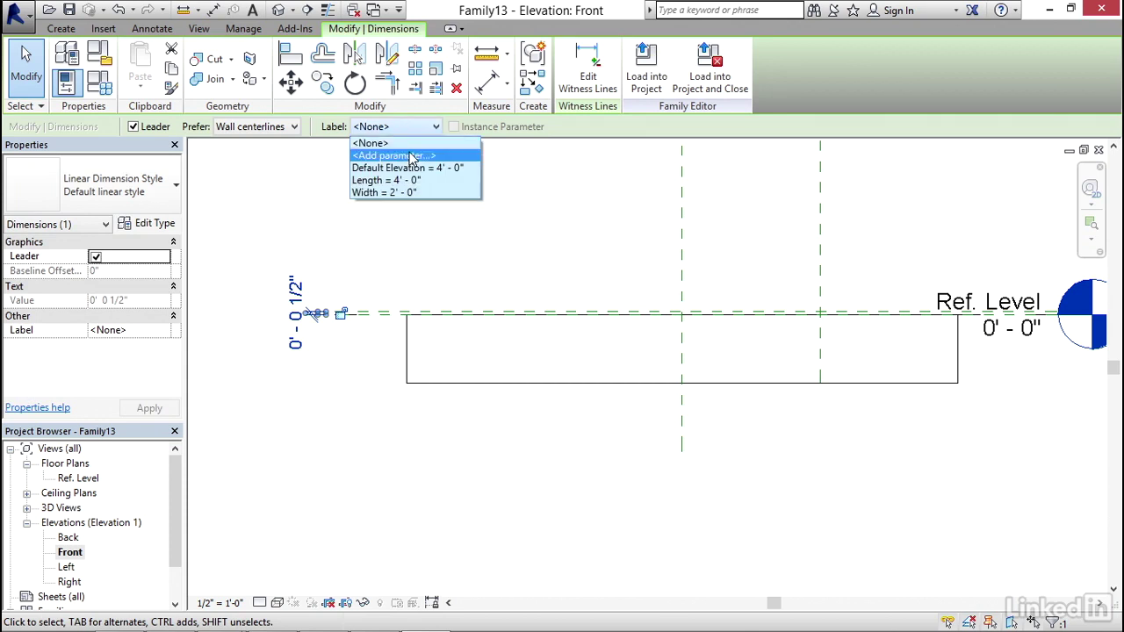
{"action": "left_click", "coordinate": [410, 158]}
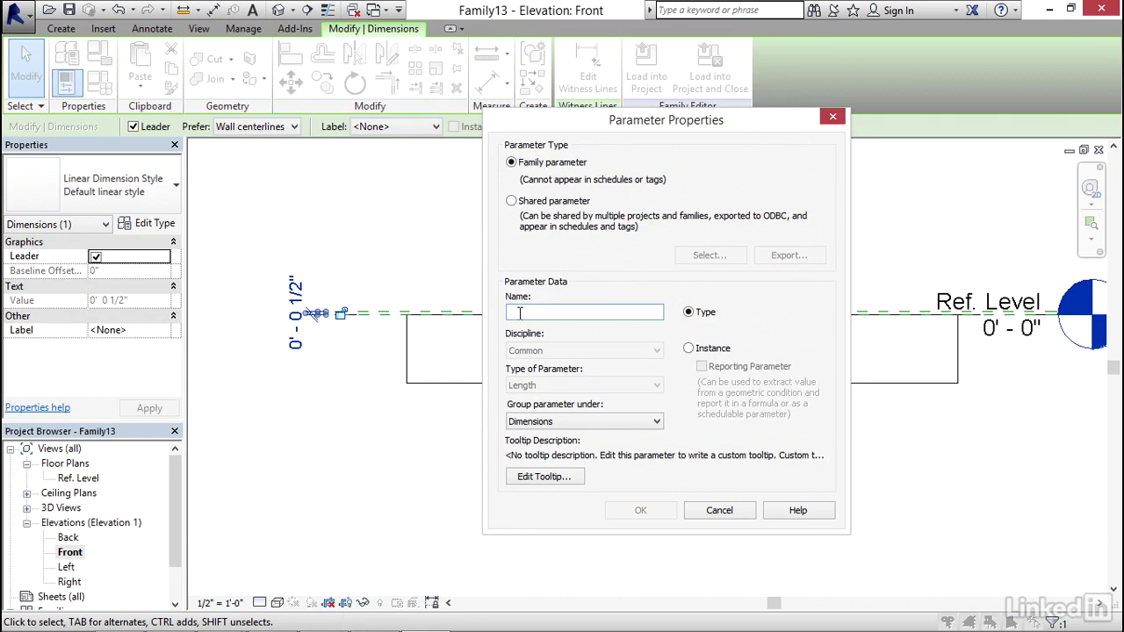
{"action": "type", "text": "Reveal"}
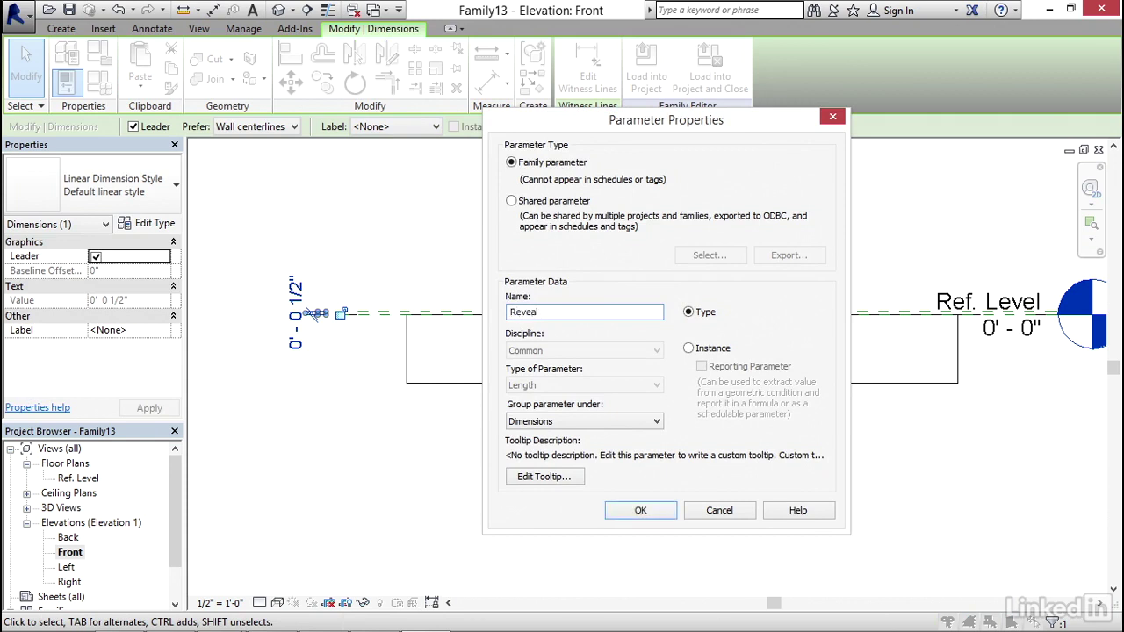
{"action": "left_click", "coordinate": [640, 512]}
{"action": "left_click", "coordinate": [423, 395]}
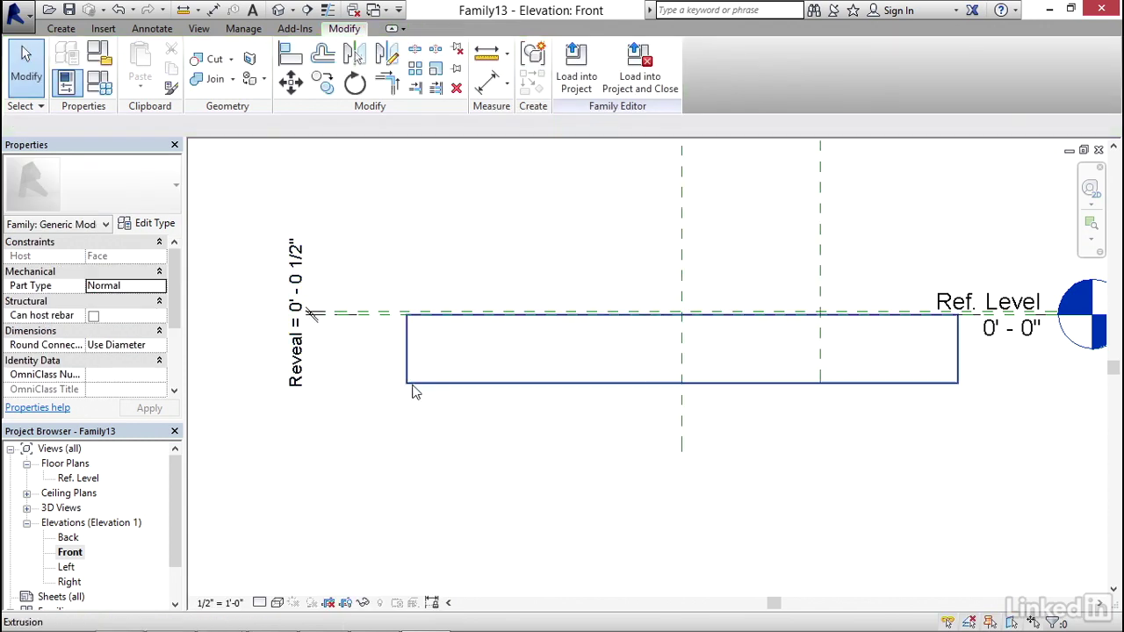
{"action": "scroll", "coordinate": [380, 361], "scroll_direction": "up", "scroll_amount": 4}
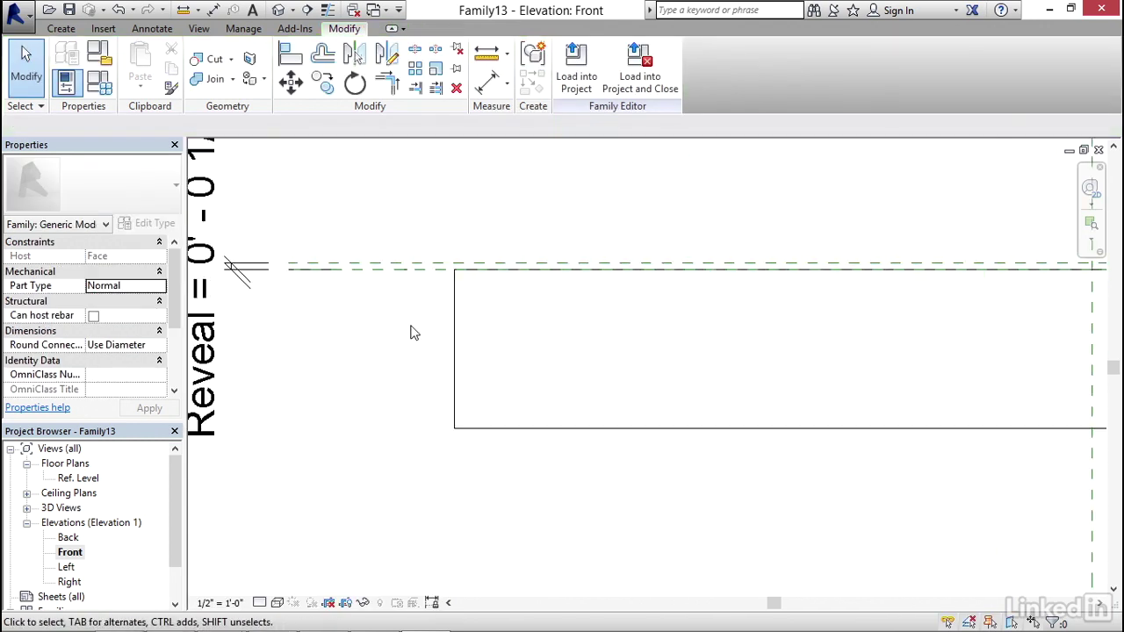
Create a reference plane offset 6" below the Ref. Level line via Pick Lines.
{"action": "left_click", "coordinate": [423, 262]}
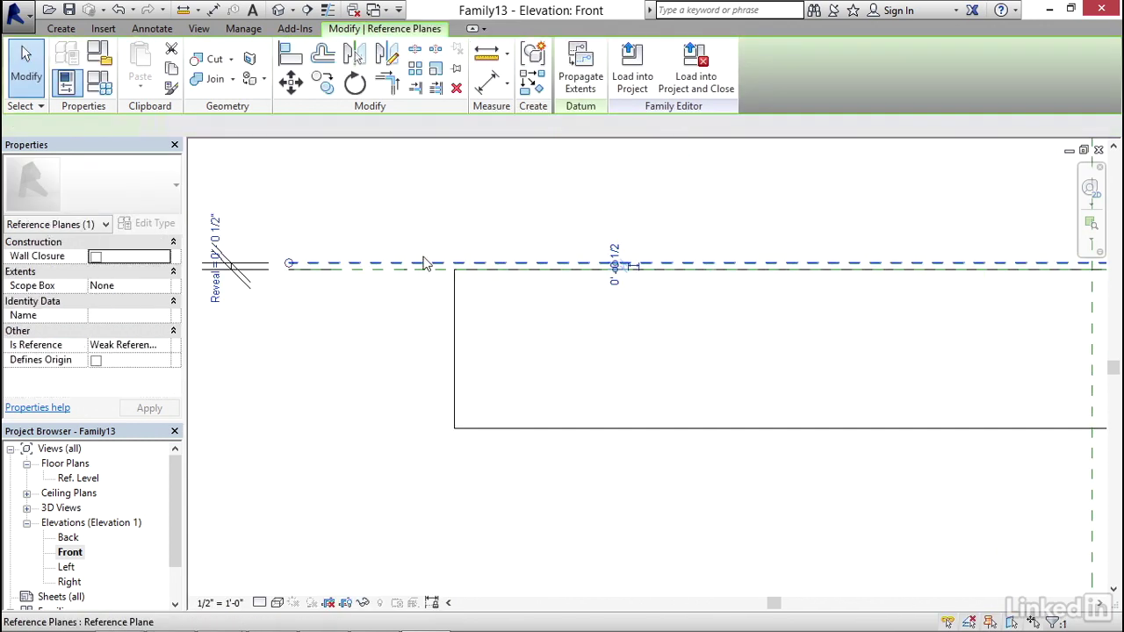
{"action": "right_click", "coordinate": [425, 266]}
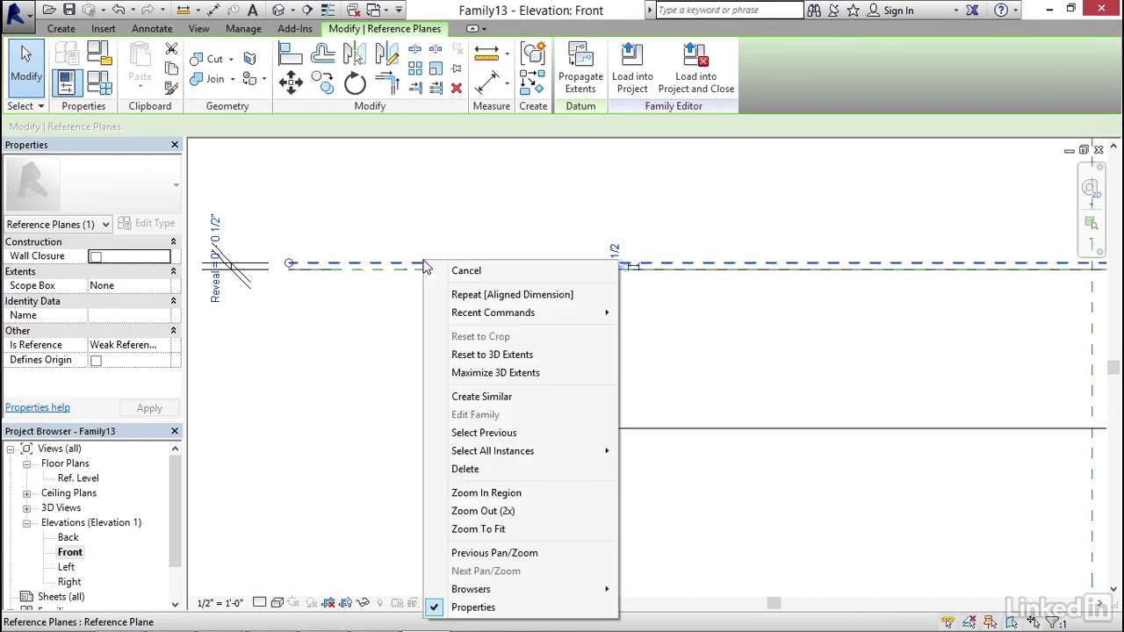
{"action": "left_click", "coordinate": [497, 400]}
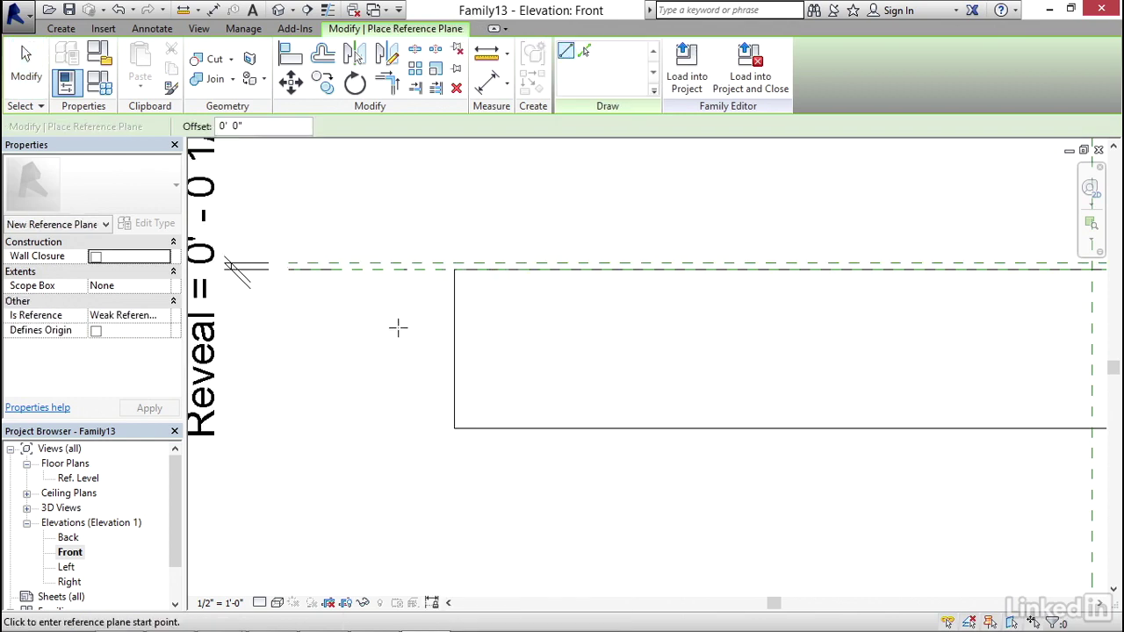
{"action": "left_click", "coordinate": [584, 53]}
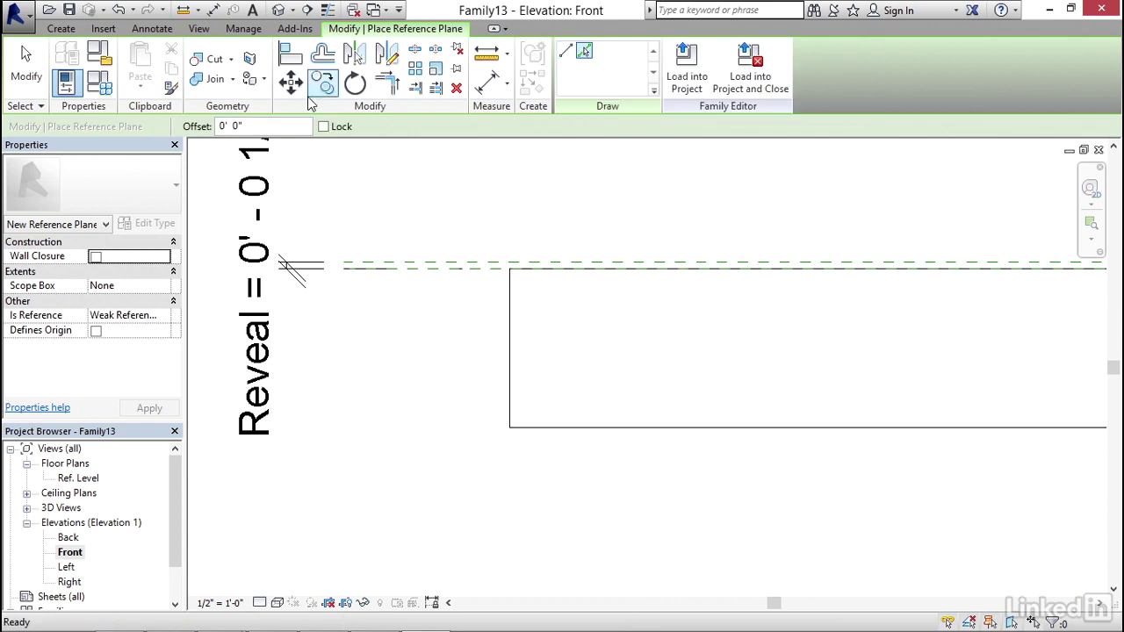
{"action": "left_click_drag", "start_coordinate": [252, 128], "coordinate": [230, 127]}
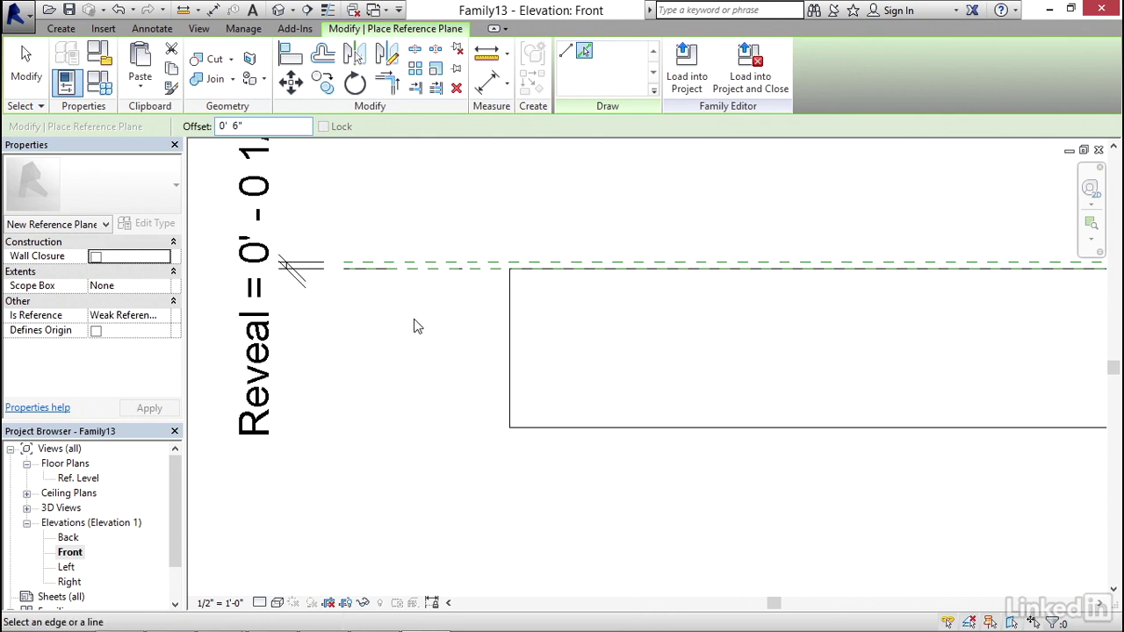
{"action": "middle_click_drag", "start_coordinate": [453, 297], "coordinate": [457, 271]}
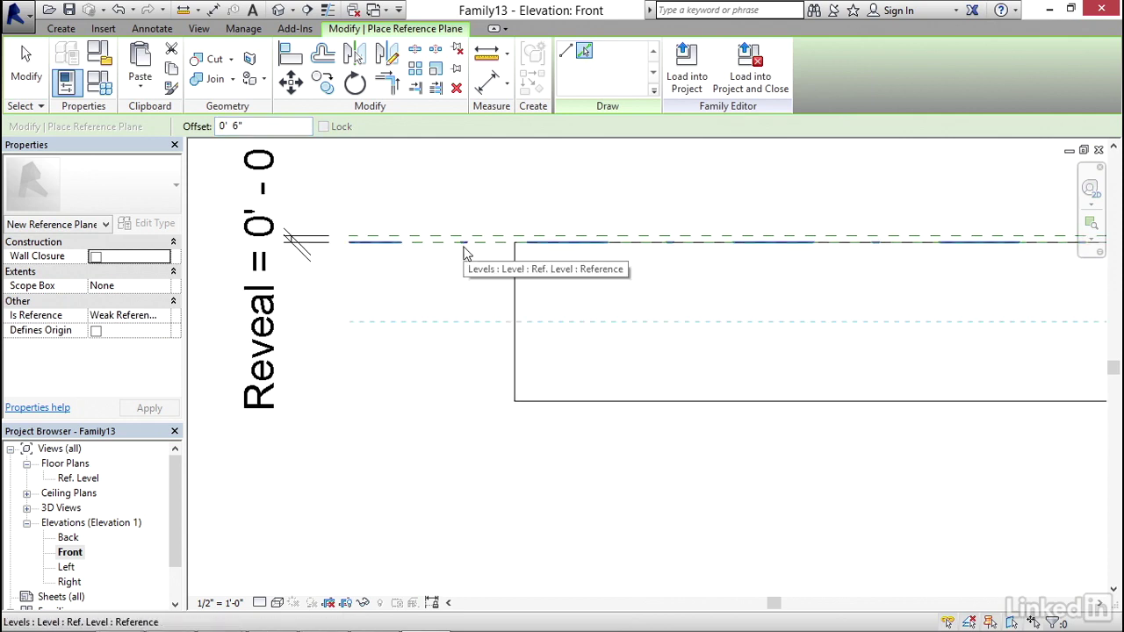
{"action": "scroll", "coordinate": [463, 254], "scroll_direction": "down", "scroll_amount": 3}
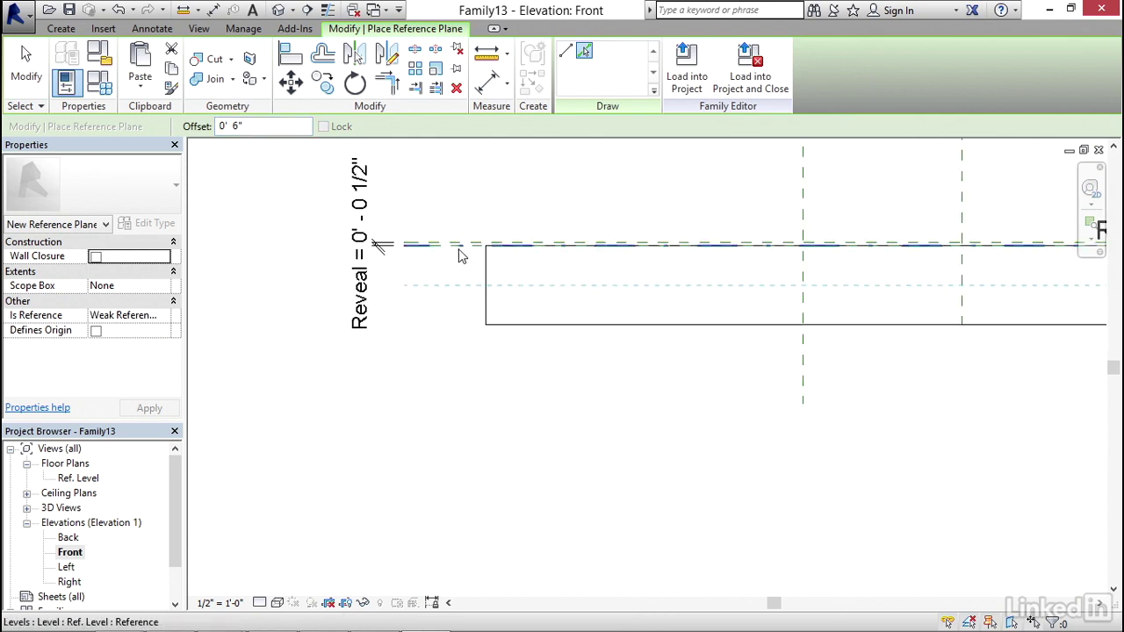
{"action": "left_click", "coordinate": [459, 252]}
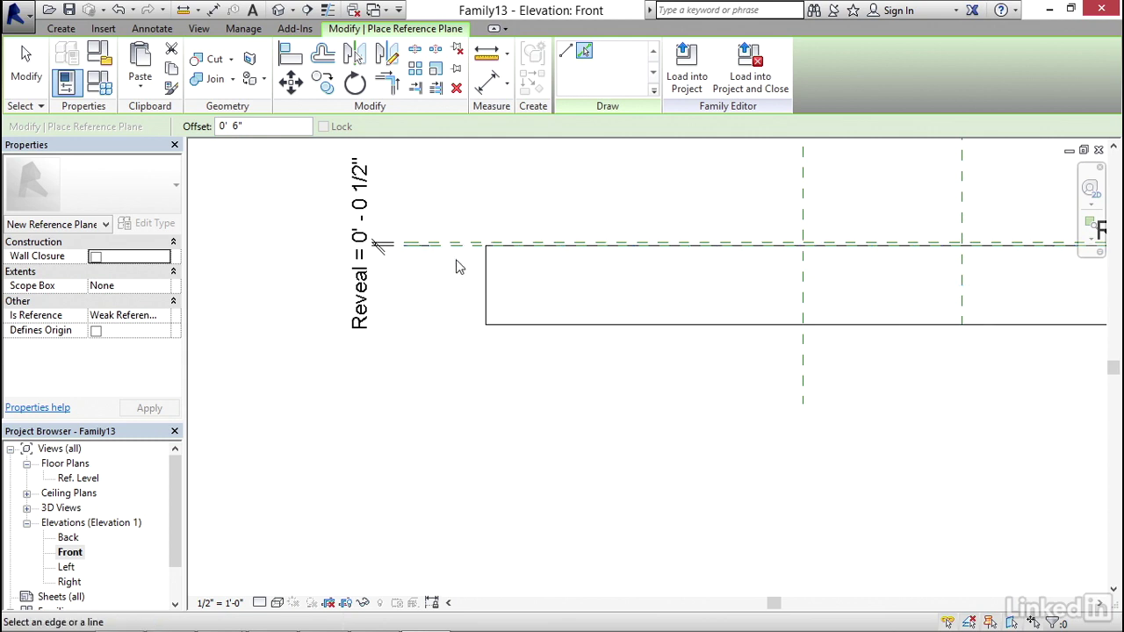
{"action": "key", "text": "Escape"}
{"action": "key", "text": "Escape"}
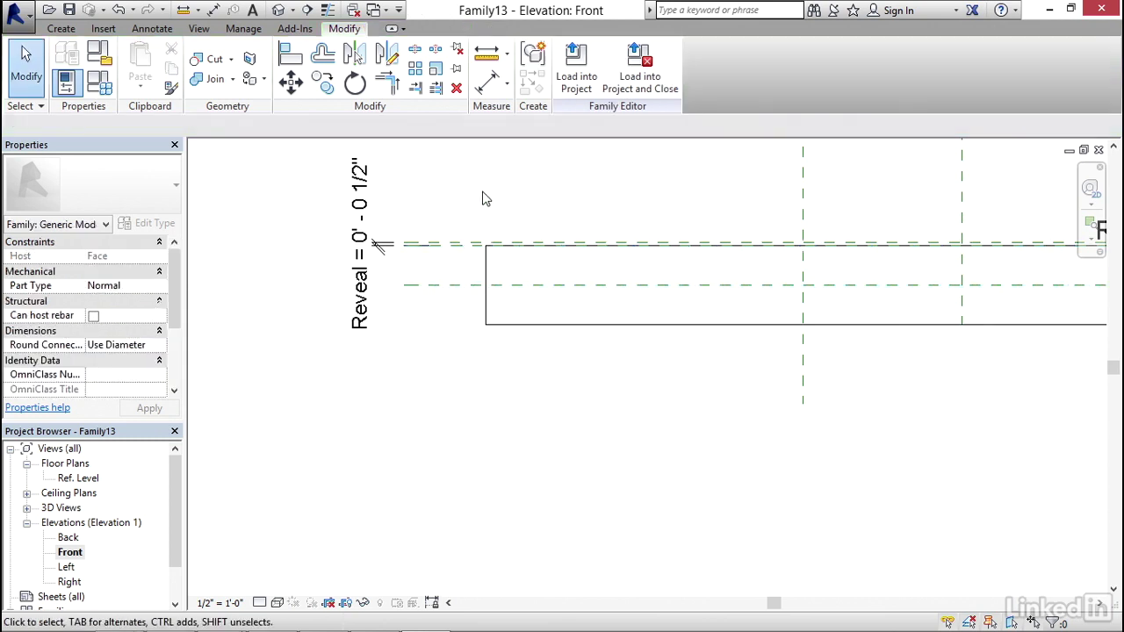
Dimension the 6" gap between the level line and the lower reference plane.
{"action": "left_click", "coordinate": [494, 86]}
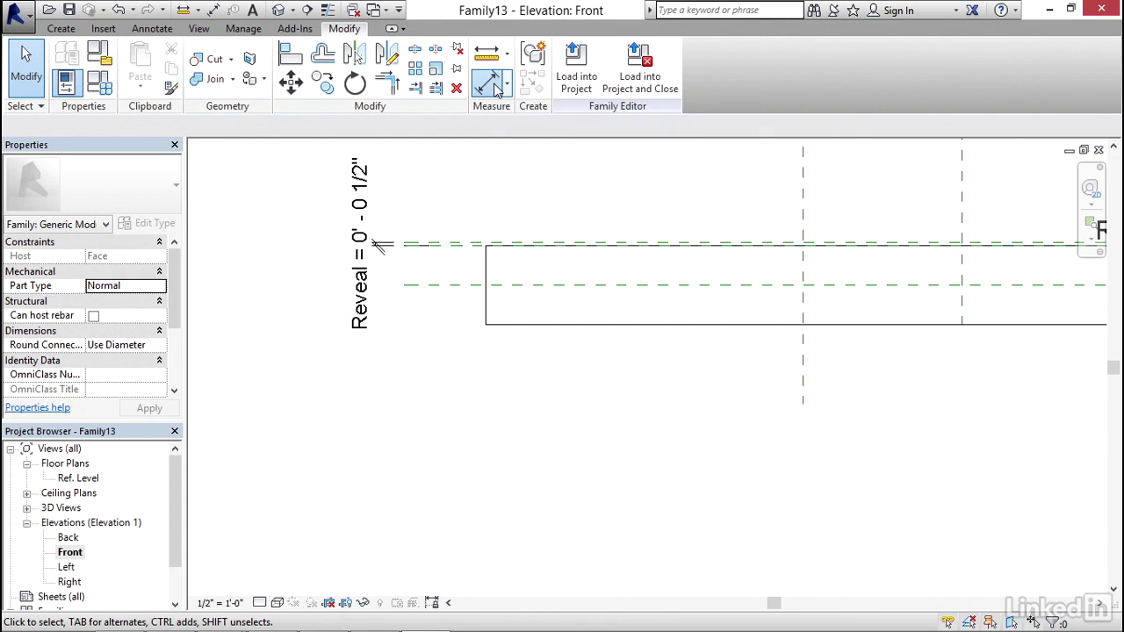
{"action": "left_click", "coordinate": [467, 252]}
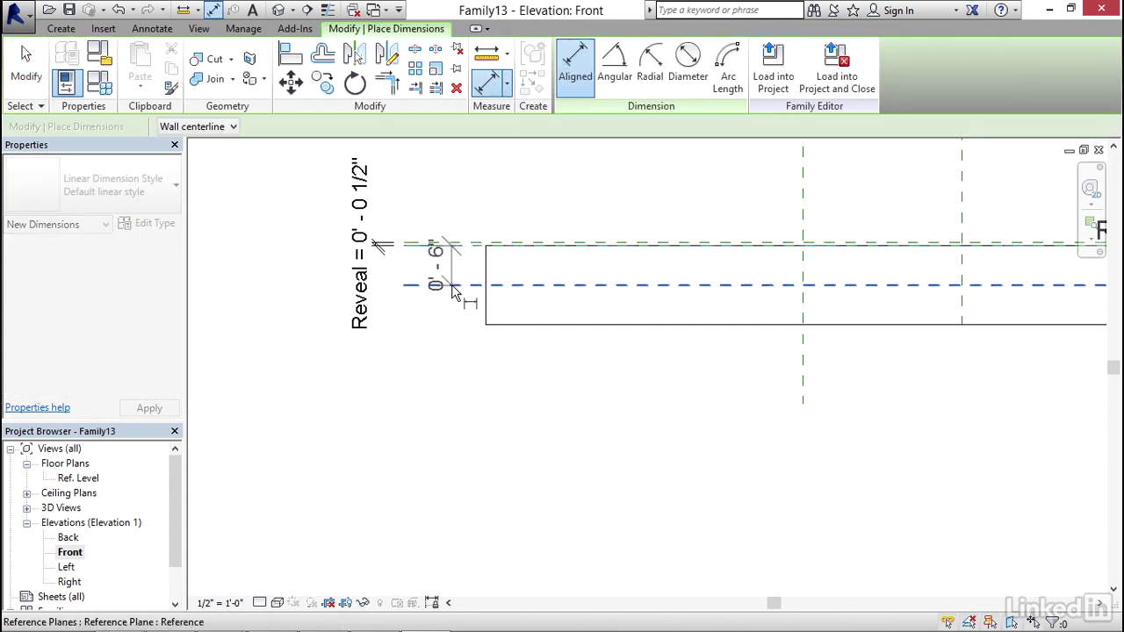
{"action": "left_click", "coordinate": [454, 288]}
{"action": "left_click", "coordinate": [437, 336]}
{"action": "key", "text": "Escape"}
{"action": "key", "text": "Escape"}
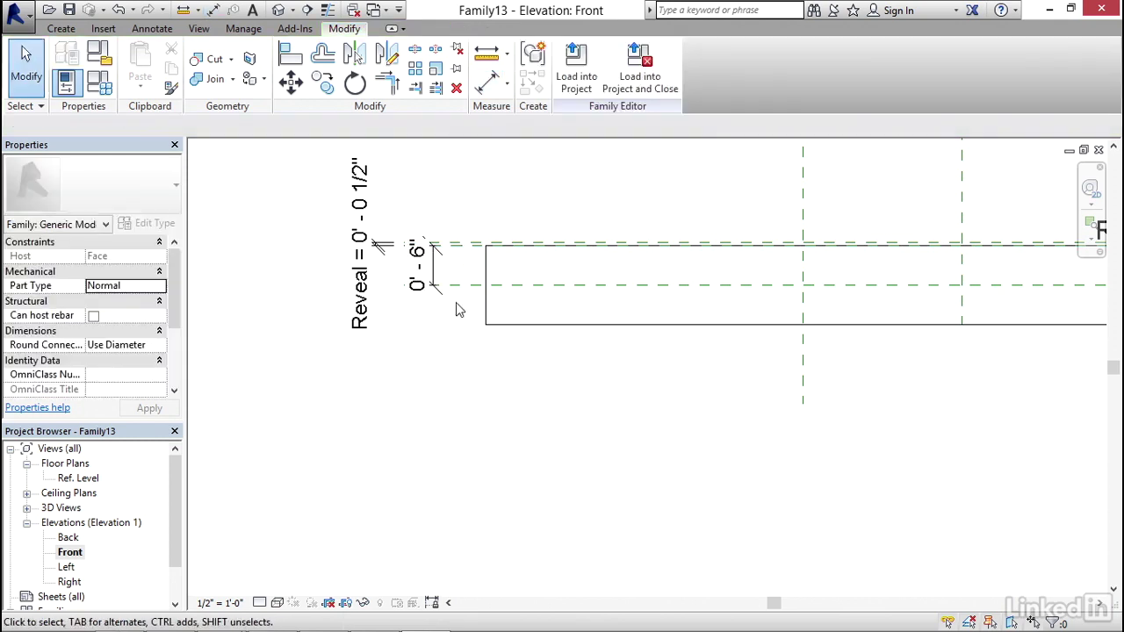
Label the 6" dimension with a new Depth parameter.
{"action": "left_click", "coordinate": [432, 279]}
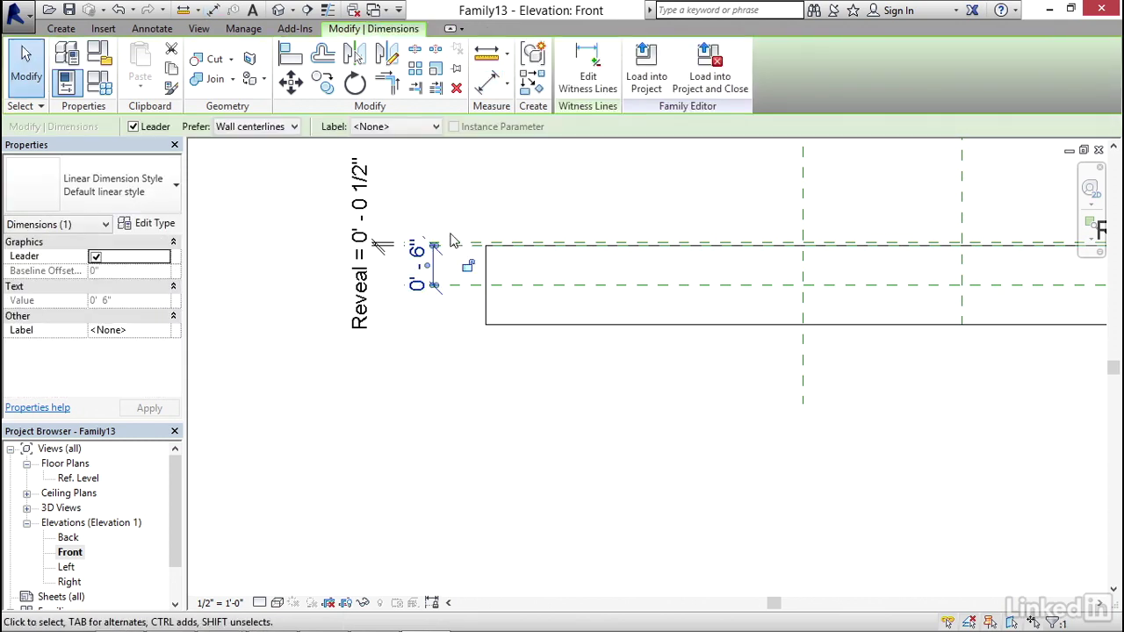
{"action": "left_click", "coordinate": [402, 127]}
{"action": "left_click", "coordinate": [416, 158]}
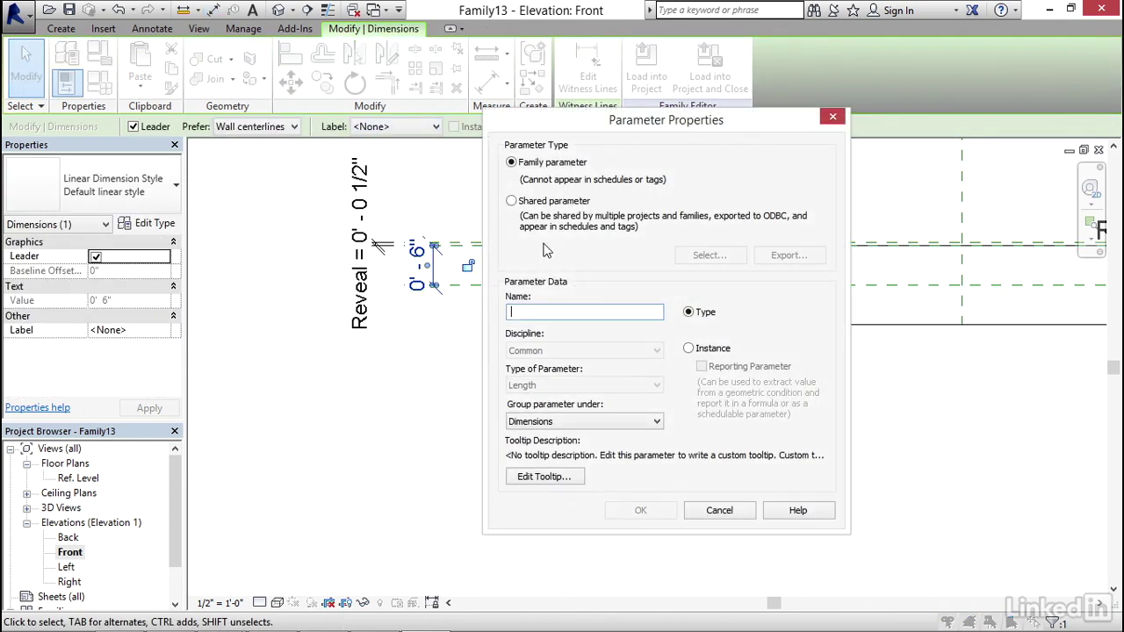
{"action": "type", "text": "Depth"}
{"action": "left_click", "coordinate": [642, 511]}
{"action": "left_click", "coordinate": [476, 347]}
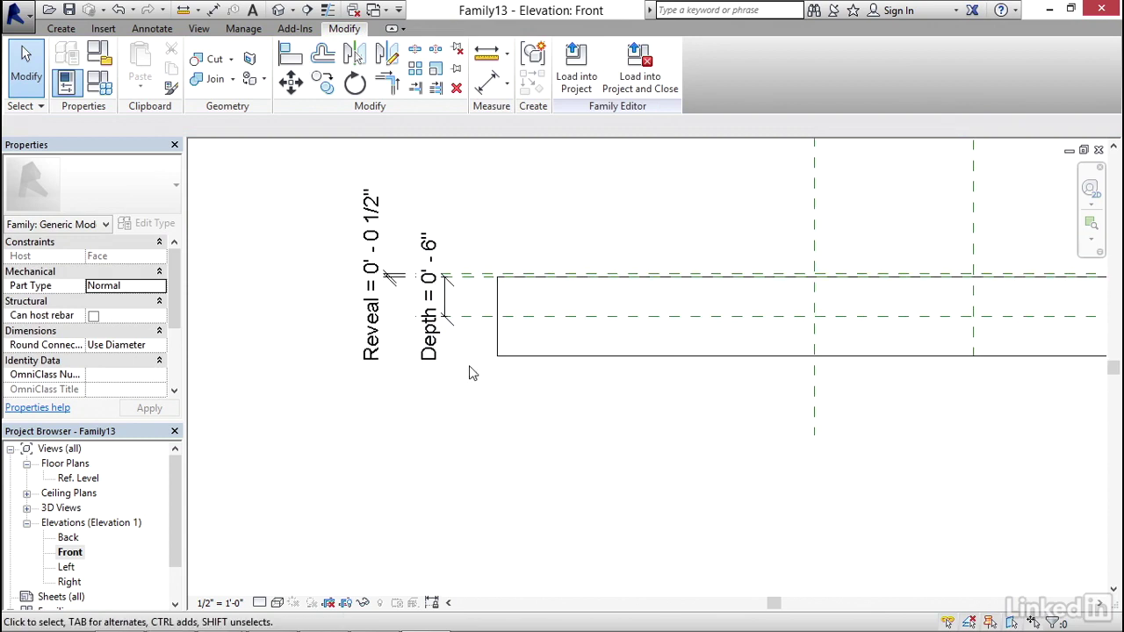
{"action": "left_click", "coordinate": [474, 325]}
Add a reference plane 3" below the lower 6" plane.
{"action": "right_click", "coordinate": [474, 325]}
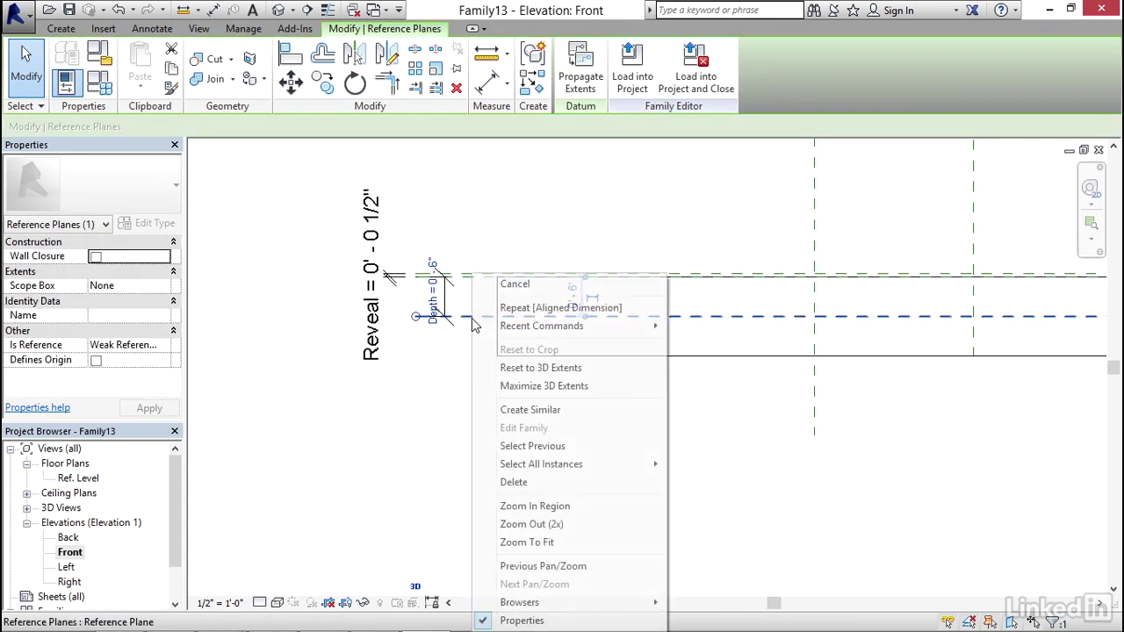
{"action": "left_click", "coordinate": [527, 410]}
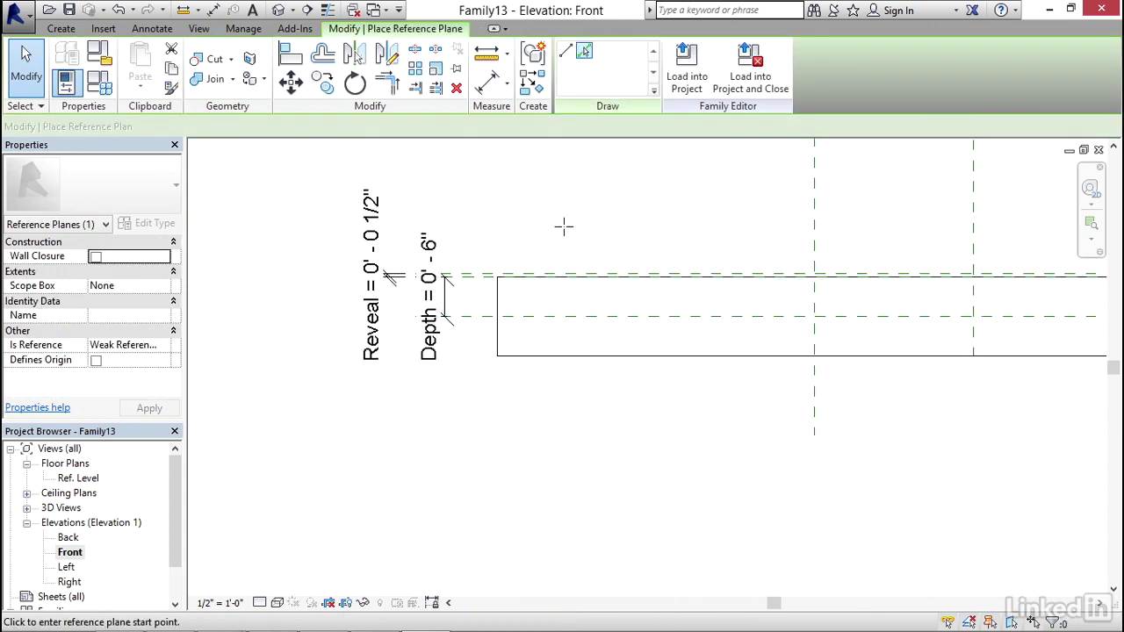
{"action": "left_click", "coordinate": [585, 53]}
{"action": "left_click_drag", "start_coordinate": [263, 126], "coordinate": [201, 126]}
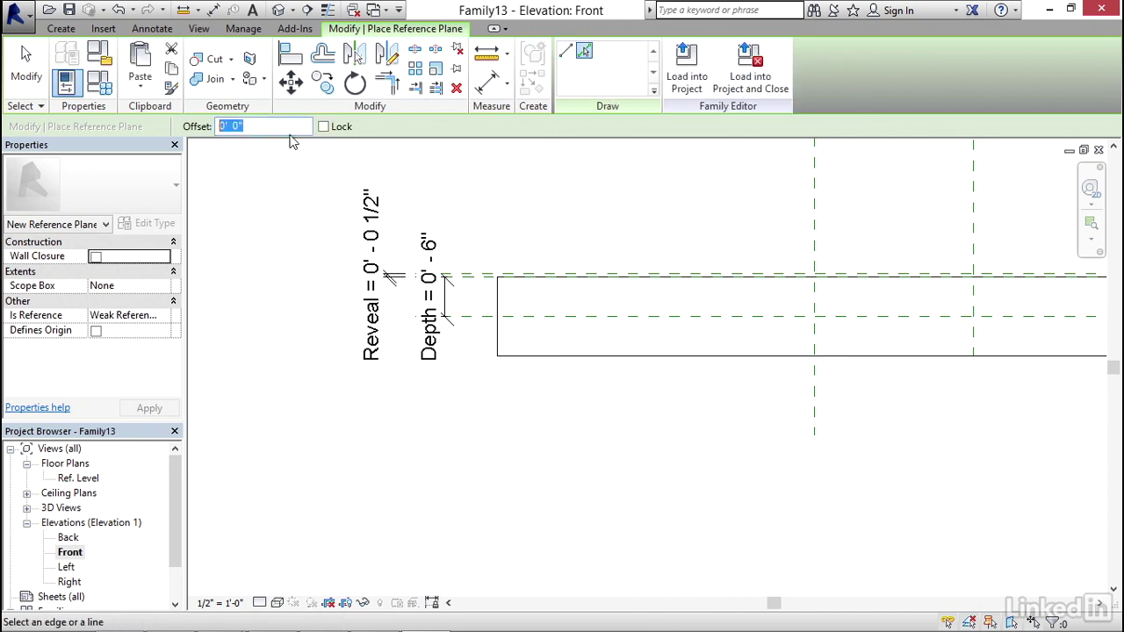
{"action": "left_click", "coordinate": [474, 317]}
{"action": "key", "text": "Escape"}
{"action": "key", "text": "Escape"}
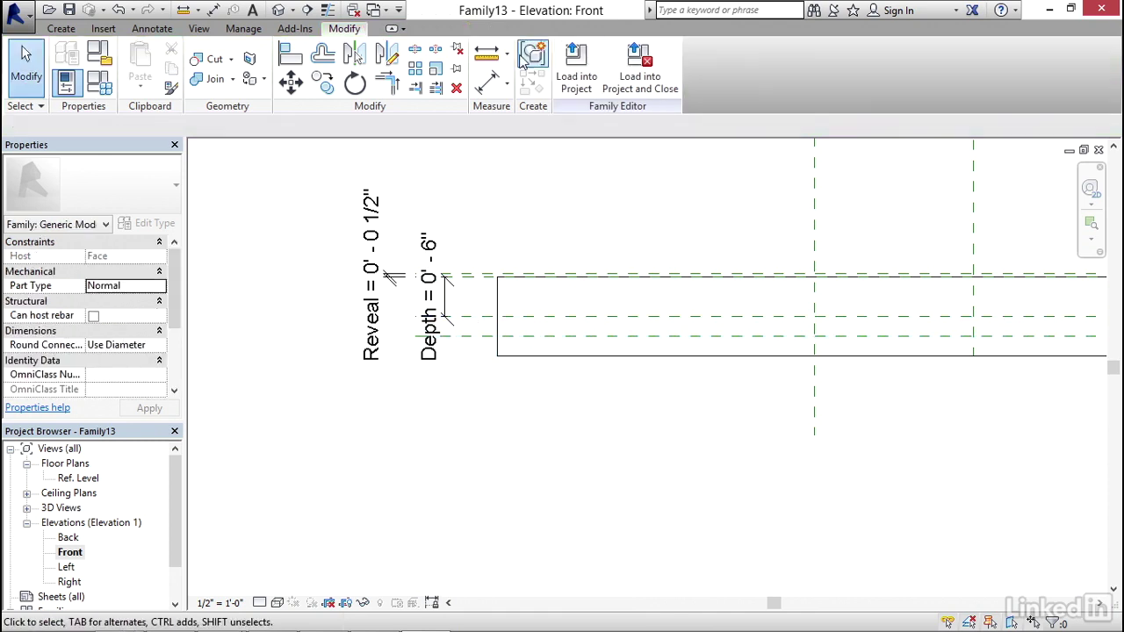
Dimension the 0' - 3" gap between the two lower reference planes.
{"action": "left_click", "coordinate": [488, 81]}
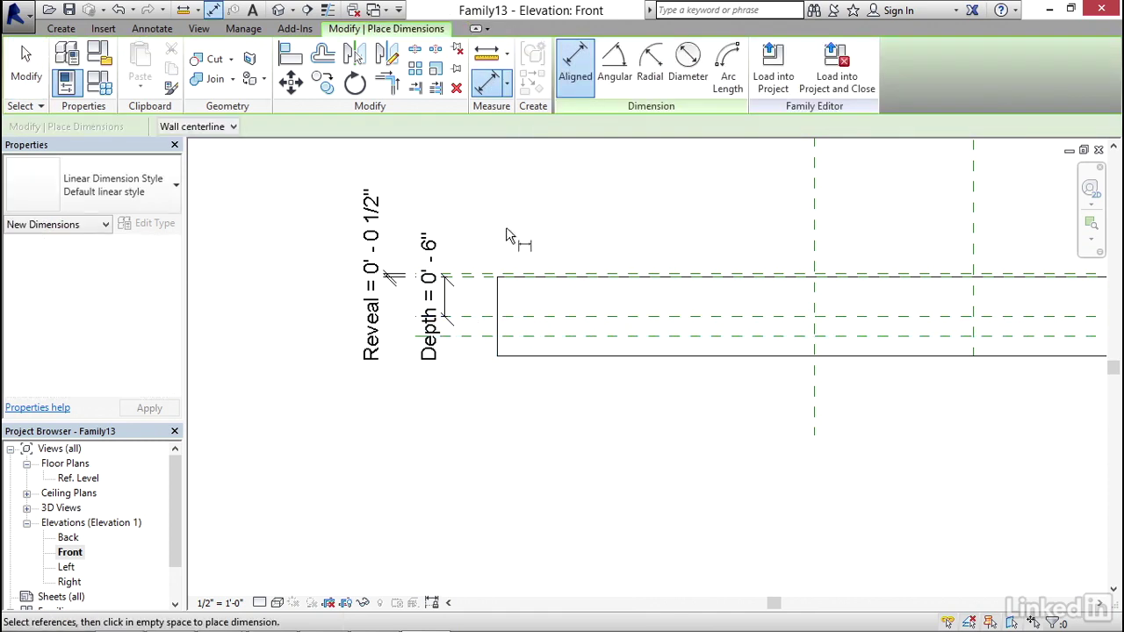
{"action": "left_click", "coordinate": [492, 316]}
{"action": "left_click", "coordinate": [486, 337]}
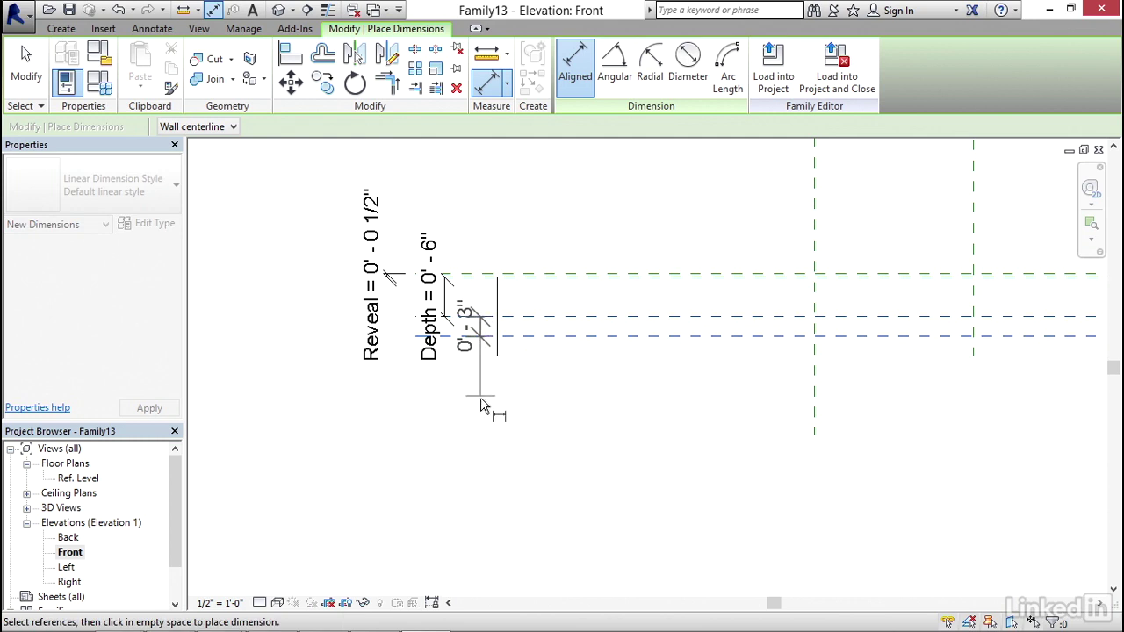
{"action": "left_click", "coordinate": [482, 365]}
{"action": "key", "text": "Escape"}
{"action": "key", "text": "Escape"}
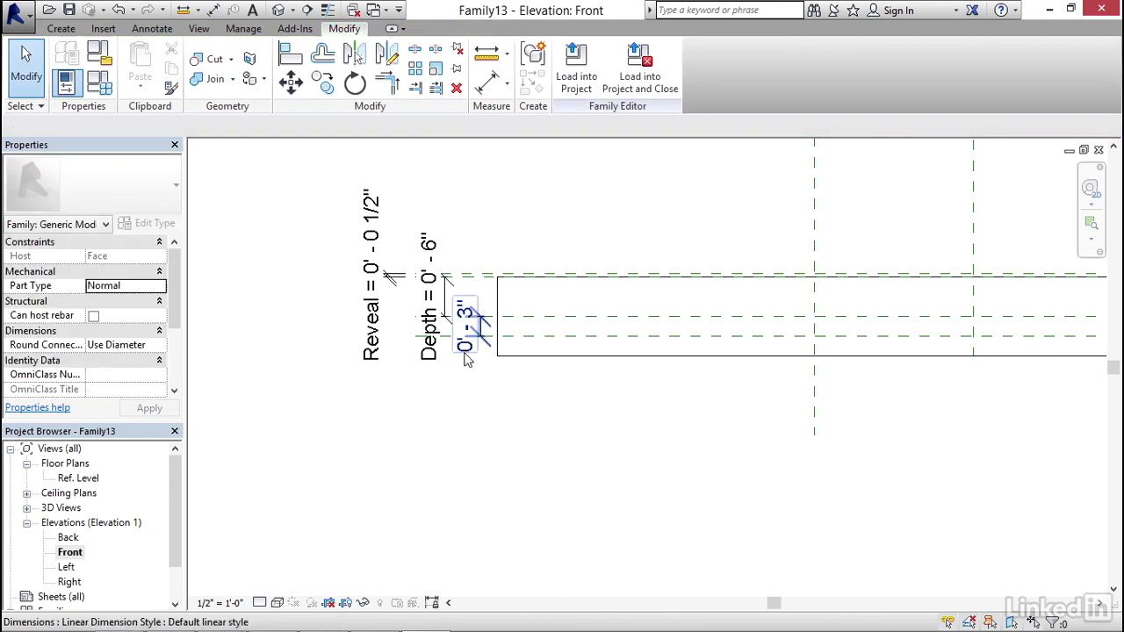
Label the 3" dimension with a new Clearance parameter.
{"action": "left_click", "coordinate": [465, 338]}
{"action": "left_click", "coordinate": [378, 128]}
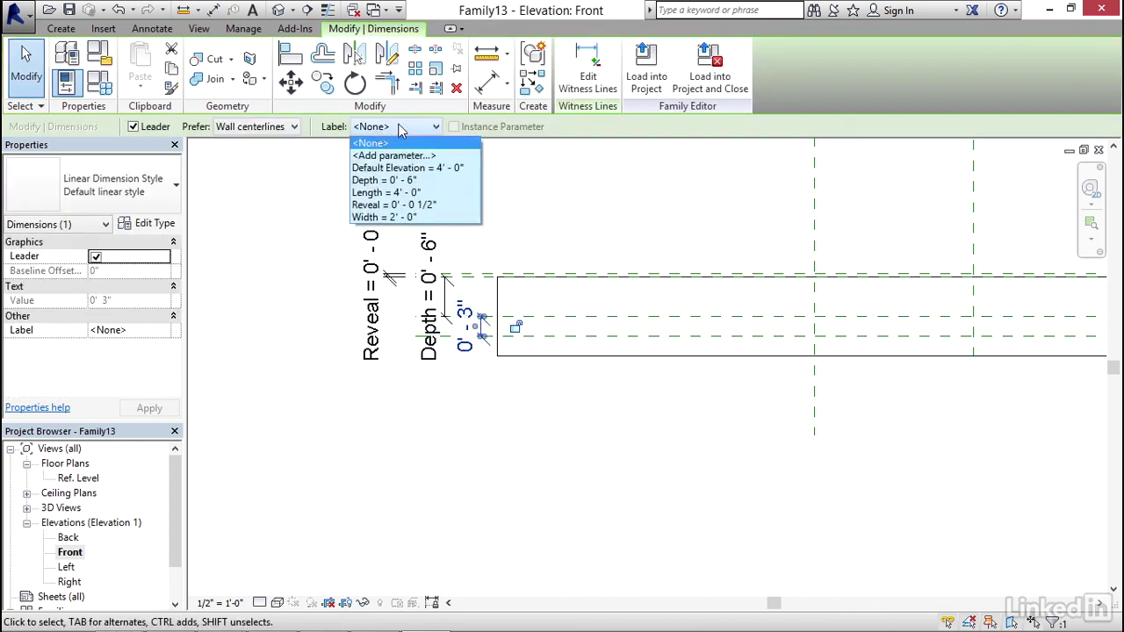
{"action": "left_click", "coordinate": [414, 158]}
{"action": "type", "text": "Clearance"}
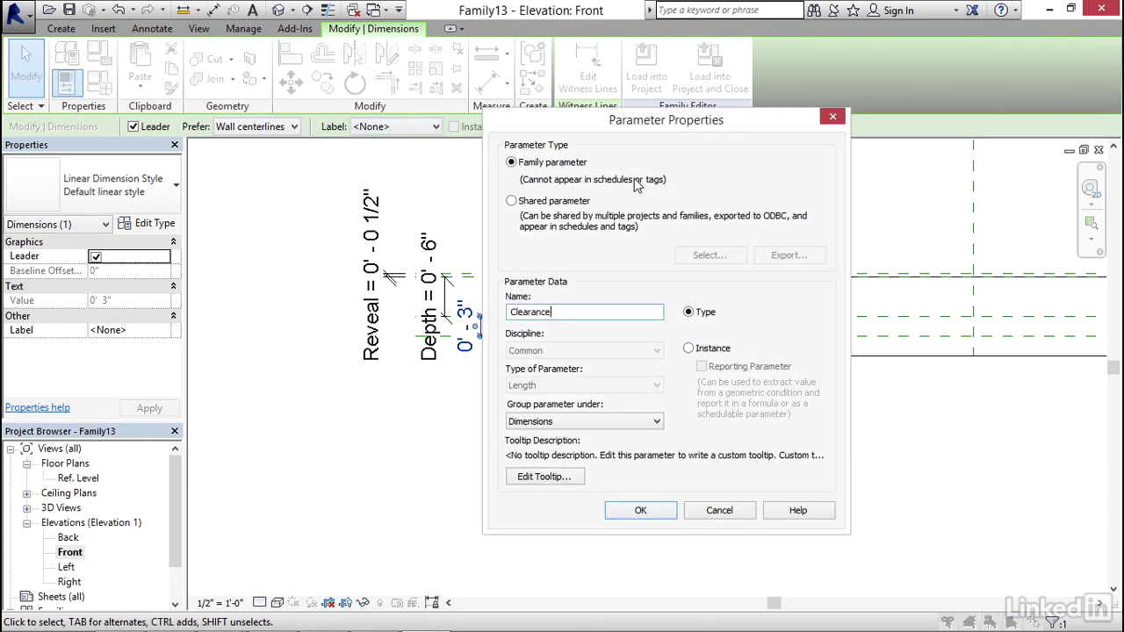
{"action": "left_click", "coordinate": [640, 510]}
{"action": "scroll", "coordinate": [454, 482], "scroll_direction": "up", "scroll_amount": 4}
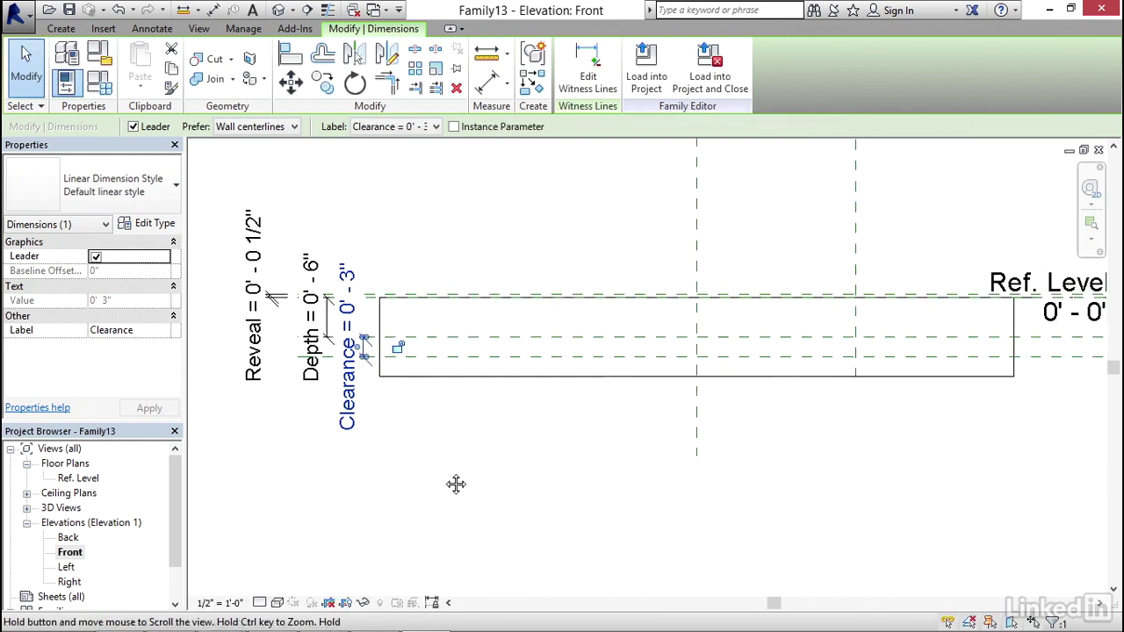
{"action": "left_click", "coordinate": [545, 474]}
Sketch an extrusion on the top, Depth and two central vertical reference planes.
{"action": "scroll", "coordinate": [627, 445], "scroll_direction": "up", "scroll_amount": 3}
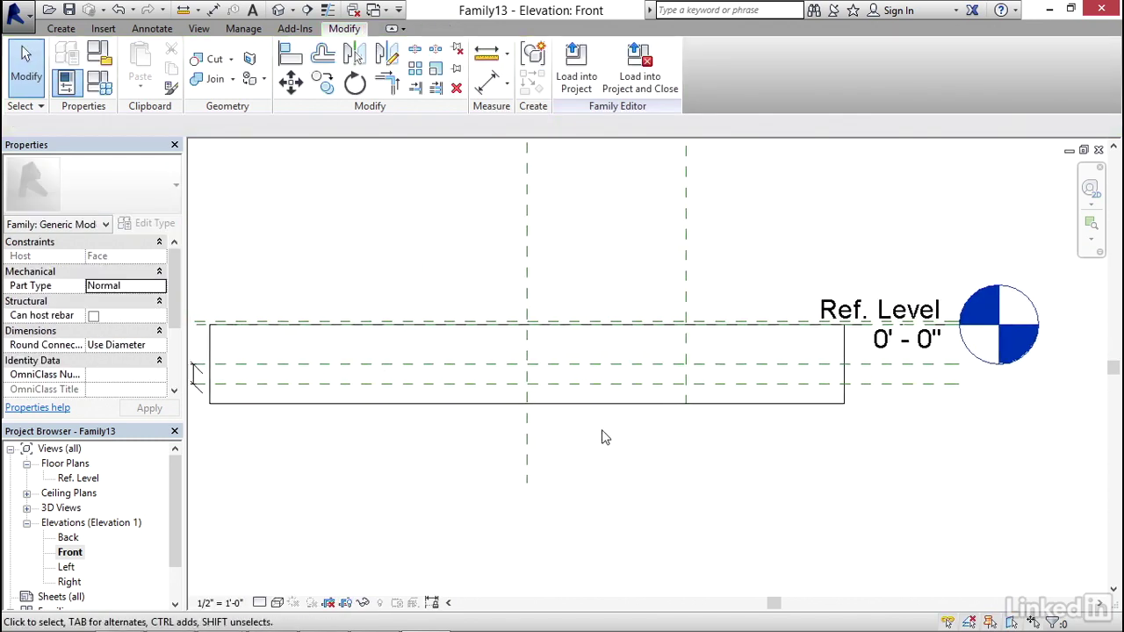
{"action": "middle_click_drag", "start_coordinate": [550, 329], "coordinate": [576, 334]}
{"action": "left_click", "coordinate": [60, 29]}
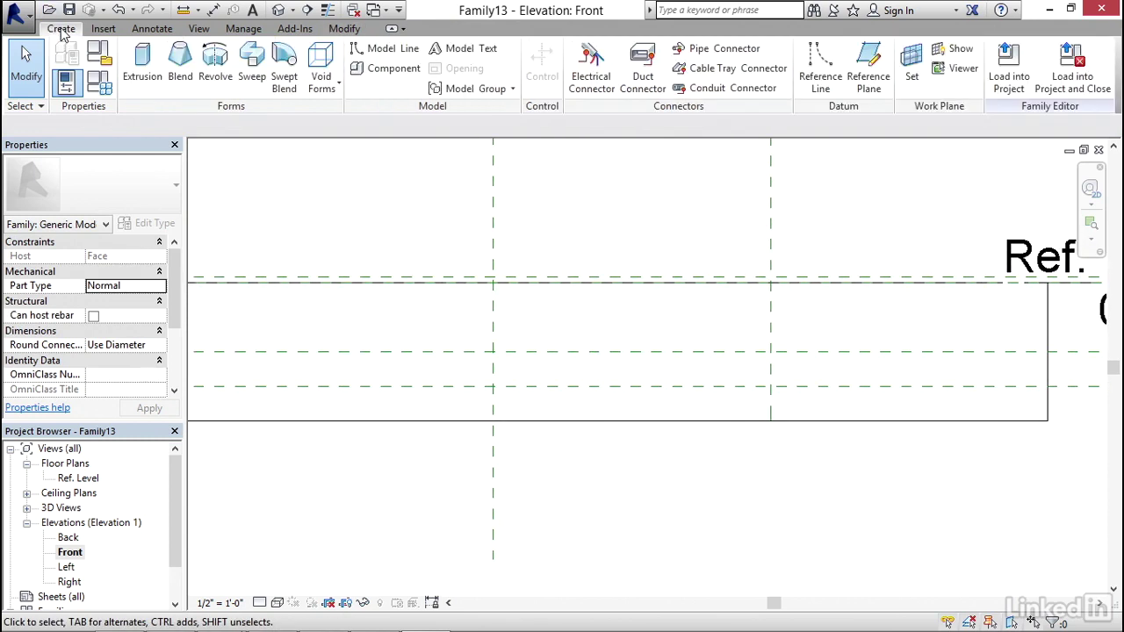
{"action": "left_click", "coordinate": [142, 68]}
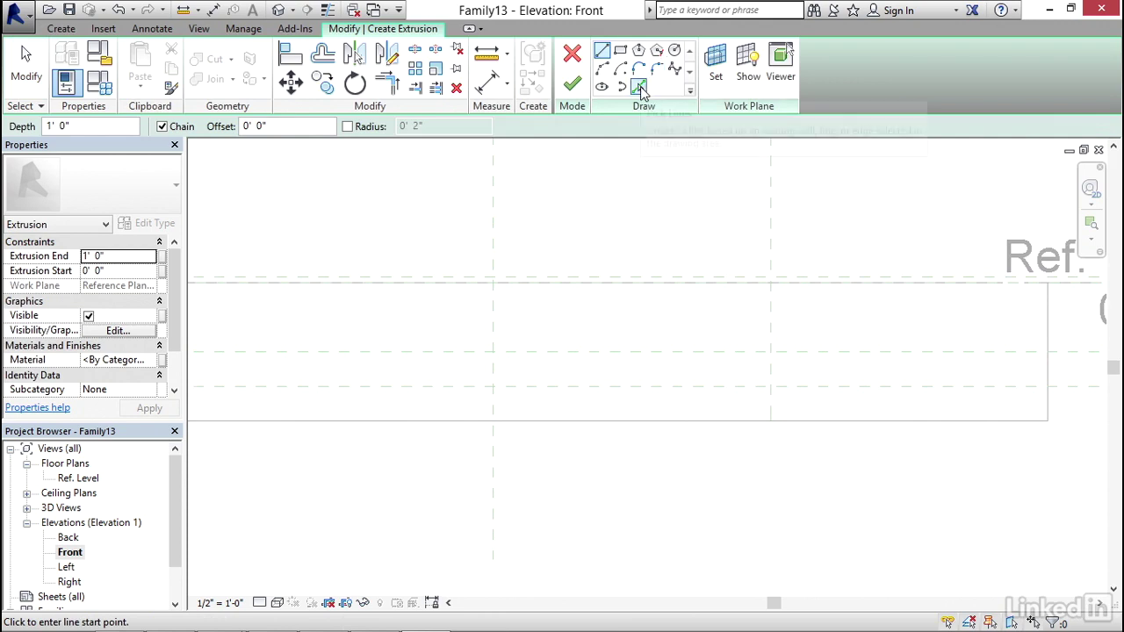
{"action": "left_click", "coordinate": [640, 87]}
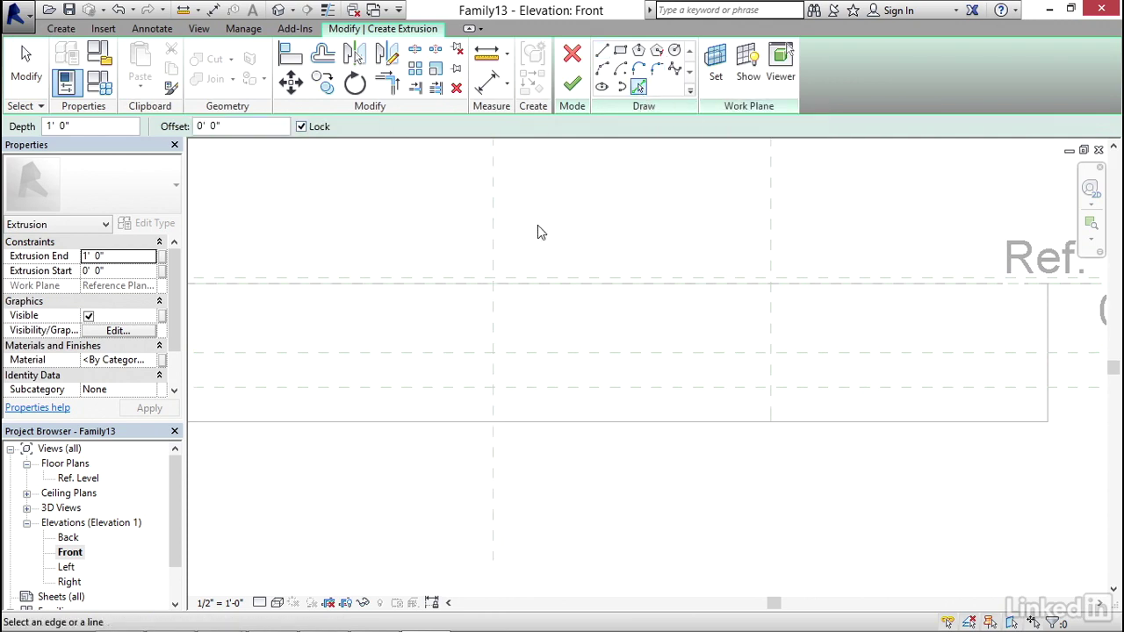
{"action": "left_click", "coordinate": [517, 279]}
{"action": "left_click", "coordinate": [493, 307]}
{"action": "left_click", "coordinate": [555, 352]}
{"action": "left_click", "coordinate": [771, 321]}
{"action": "key", "text": "Escape"}
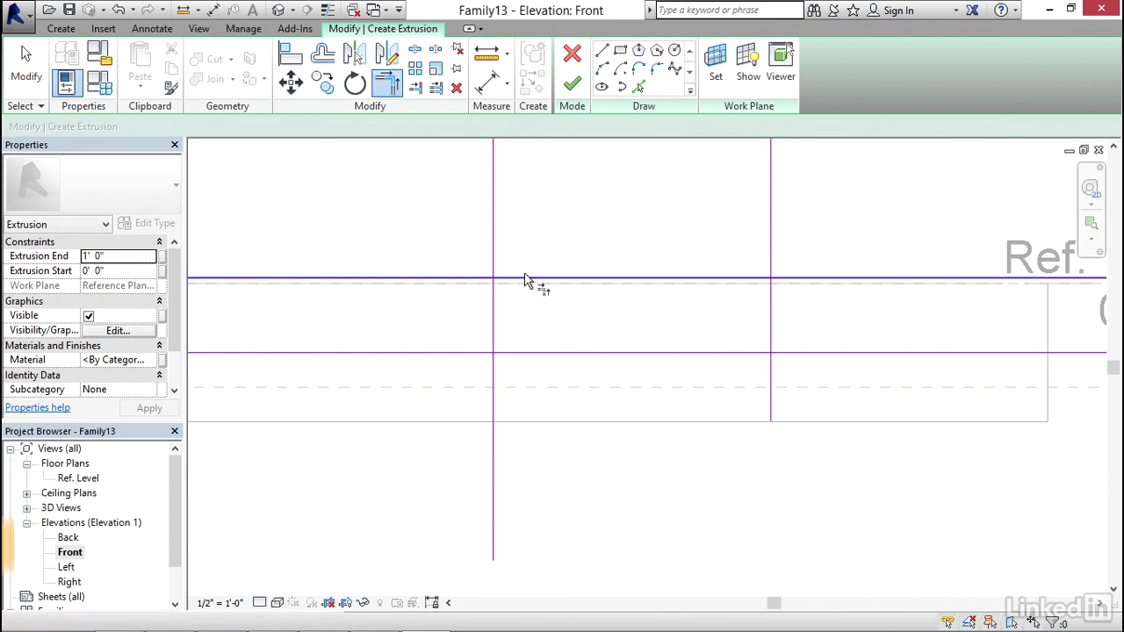
Trim the sketch lines into a closed rectangle with TR and finish the extrusion.
{"action": "key", "text": "t"}
{"action": "key", "text": "r"}
{"action": "left_click", "coordinate": [519, 282]}
{"action": "left_click", "coordinate": [494, 303]}
{"action": "left_click", "coordinate": [494, 330]}
{"action": "left_click", "coordinate": [527, 352]}
{"action": "left_click", "coordinate": [715, 354]}
{"action": "left_click", "coordinate": [773, 346]}
{"action": "left_click", "coordinate": [774, 315]}
{"action": "left_click", "coordinate": [760, 280]}
{"action": "key", "text": "Escape"}
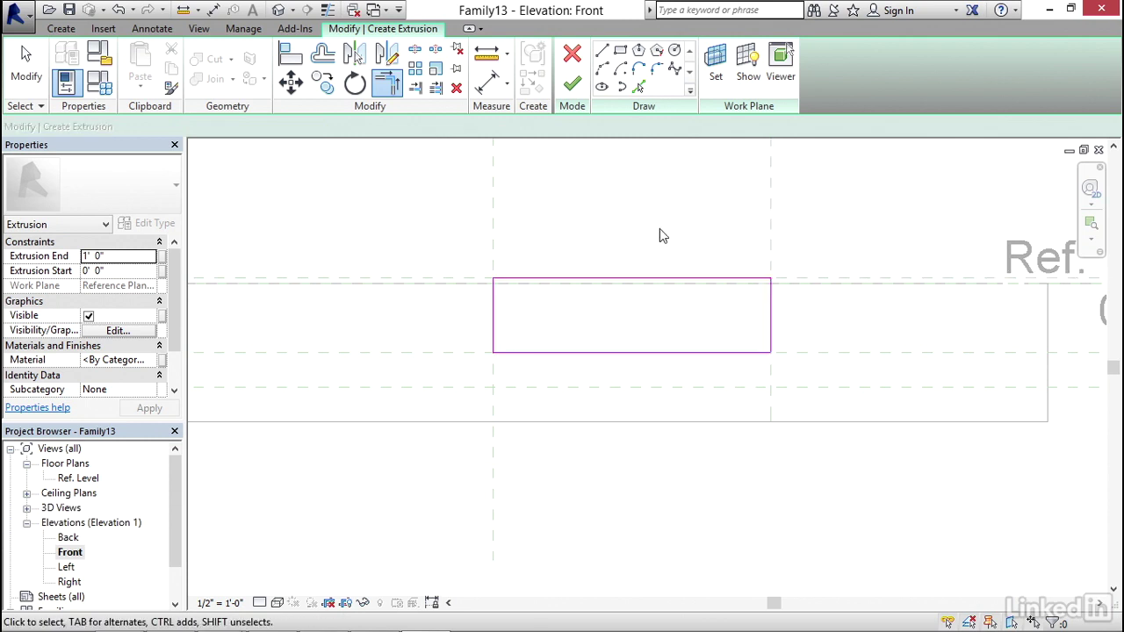
{"action": "left_click", "coordinate": [577, 85]}
{"action": "left_click", "coordinate": [383, 290]}
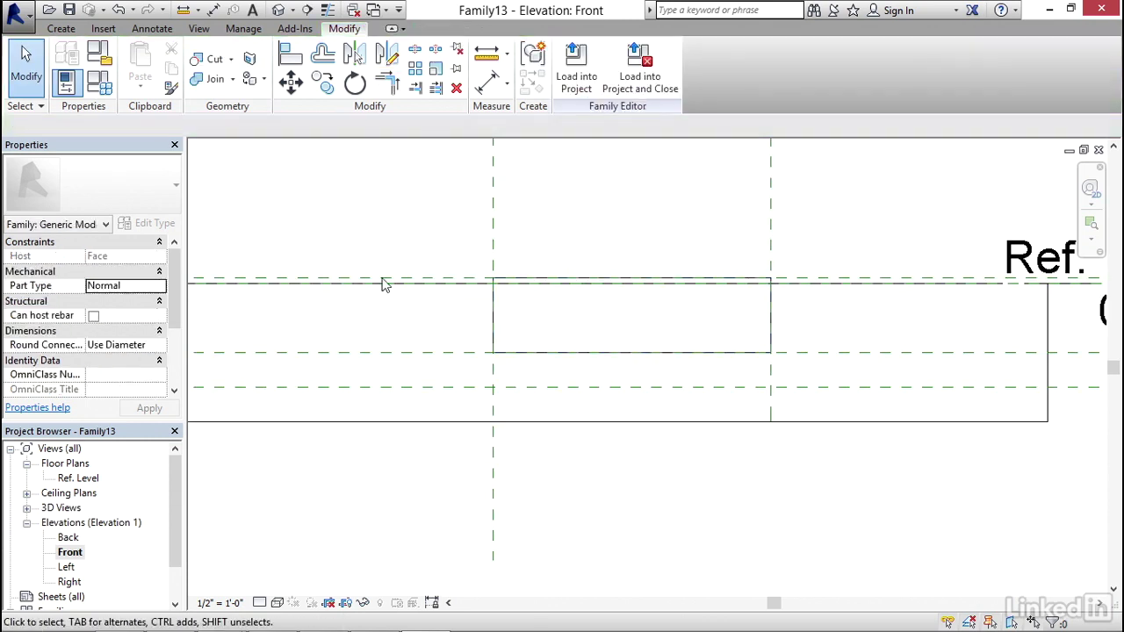
In the Ref. Level plan, align and lock both extrusion ends to the upper and lower length reference planes.
{"action": "double_click", "coordinate": [92, 477]}
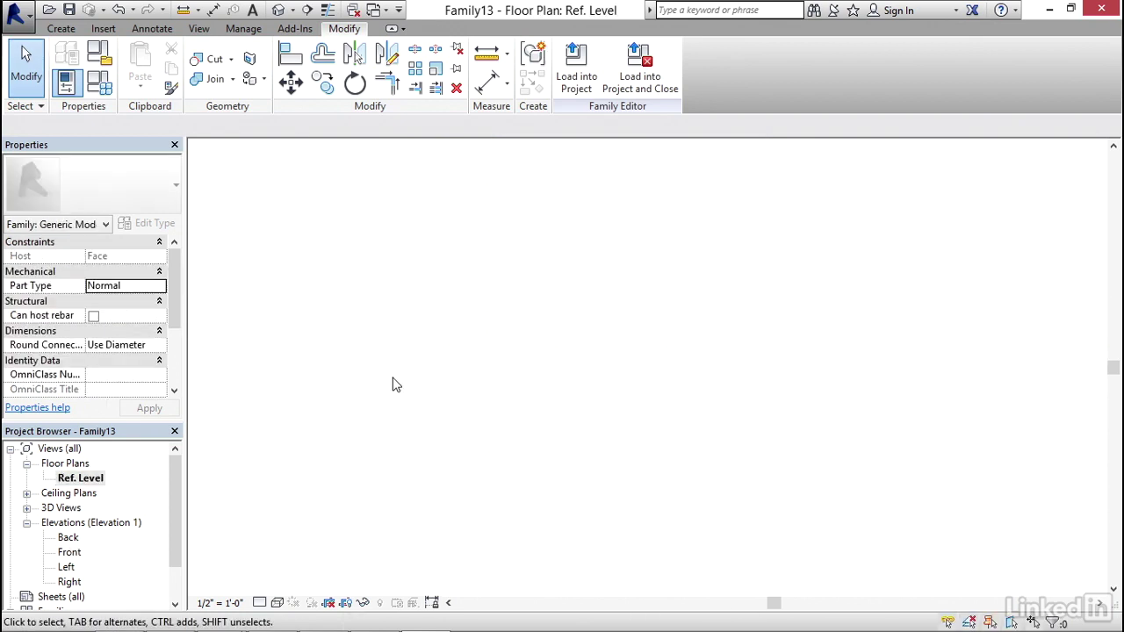
{"action": "key", "text": "a"}
{"action": "key", "text": "l"}
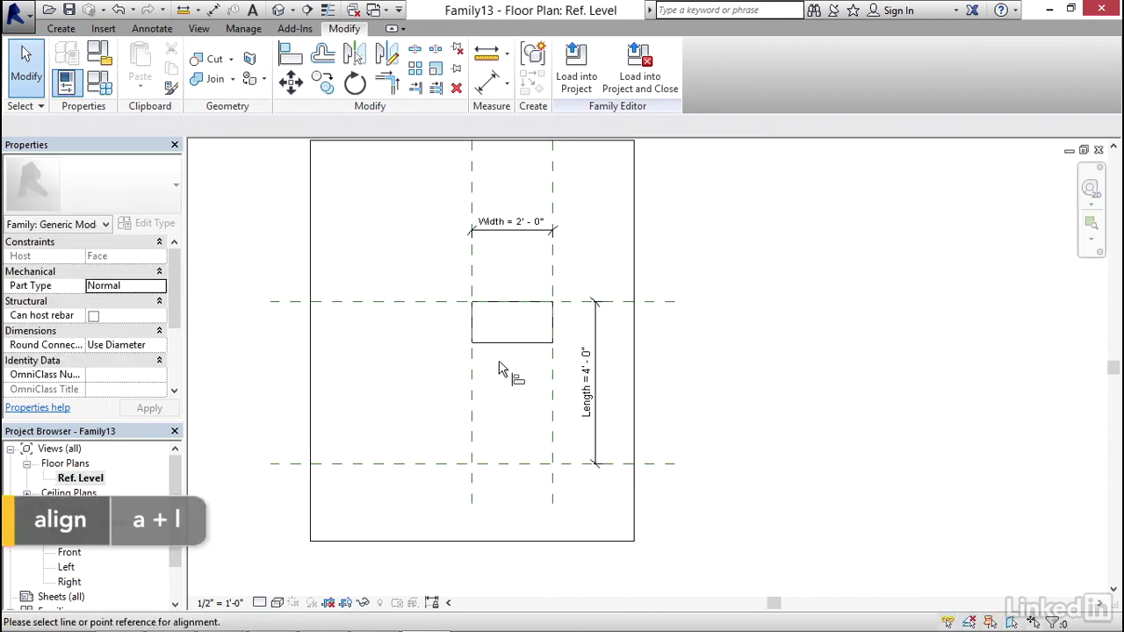
{"action": "left_click", "coordinate": [438, 306]}
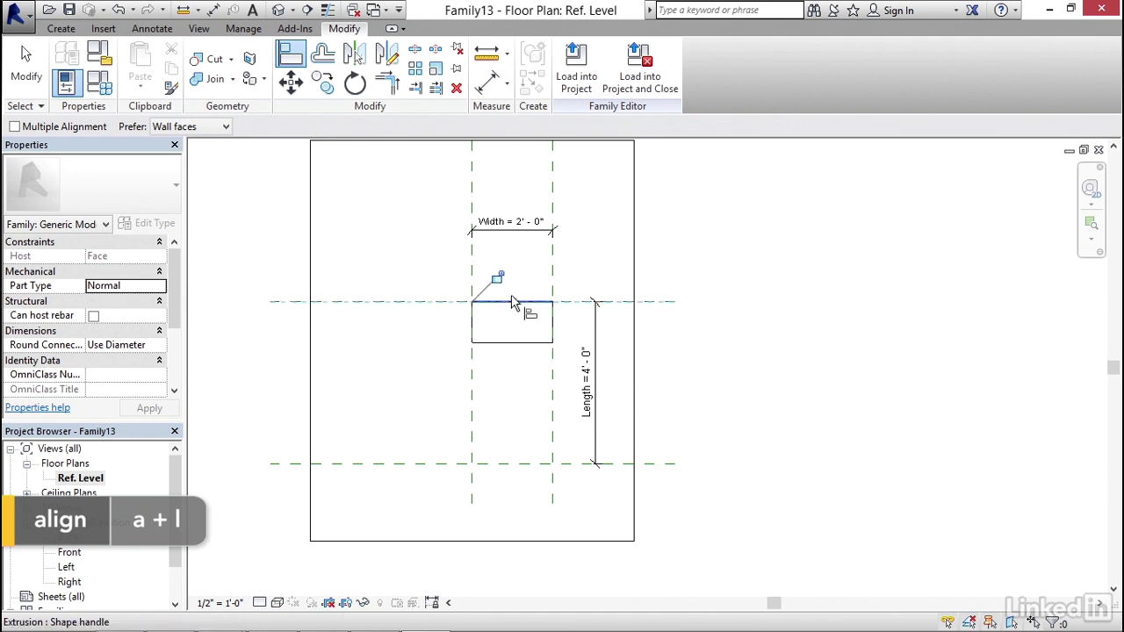
{"action": "left_click", "coordinate": [418, 464]}
{"action": "left_click", "coordinate": [510, 343]}
{"action": "left_click", "coordinate": [448, 489]}
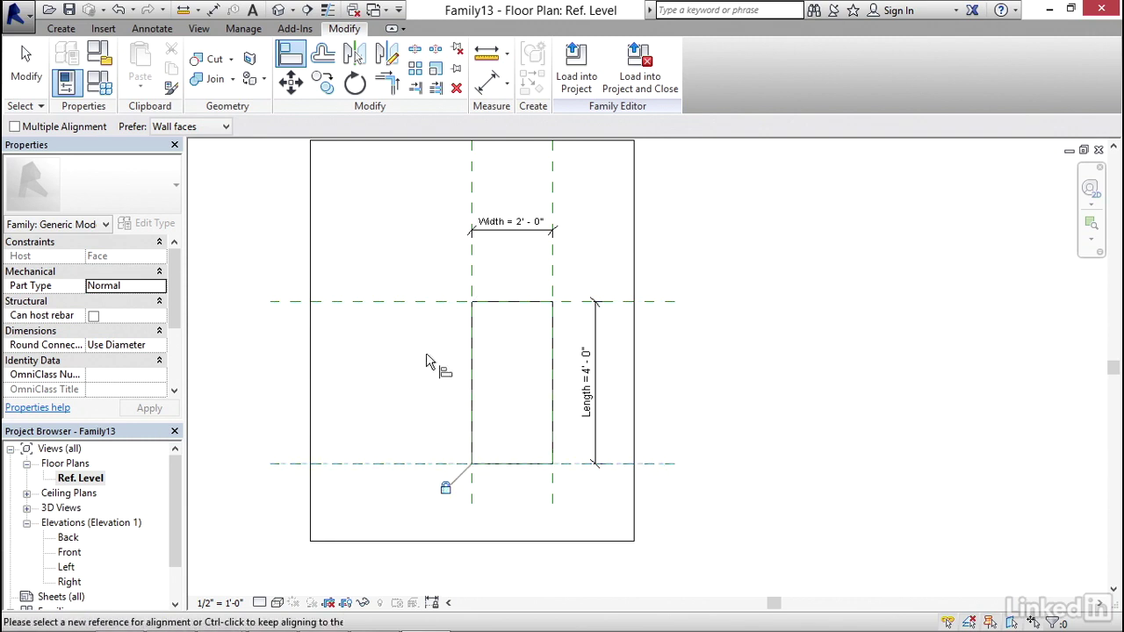
{"action": "key", "text": "Escape"}
{"action": "key", "text": "Escape"}
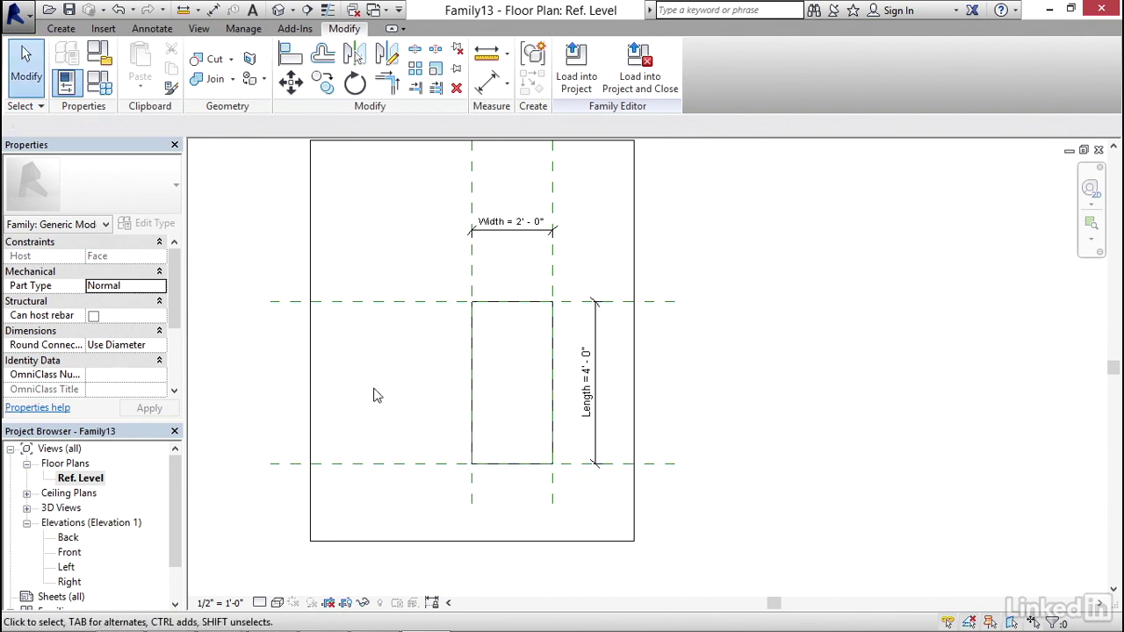
{"action": "double_click", "coordinate": [71, 552]}
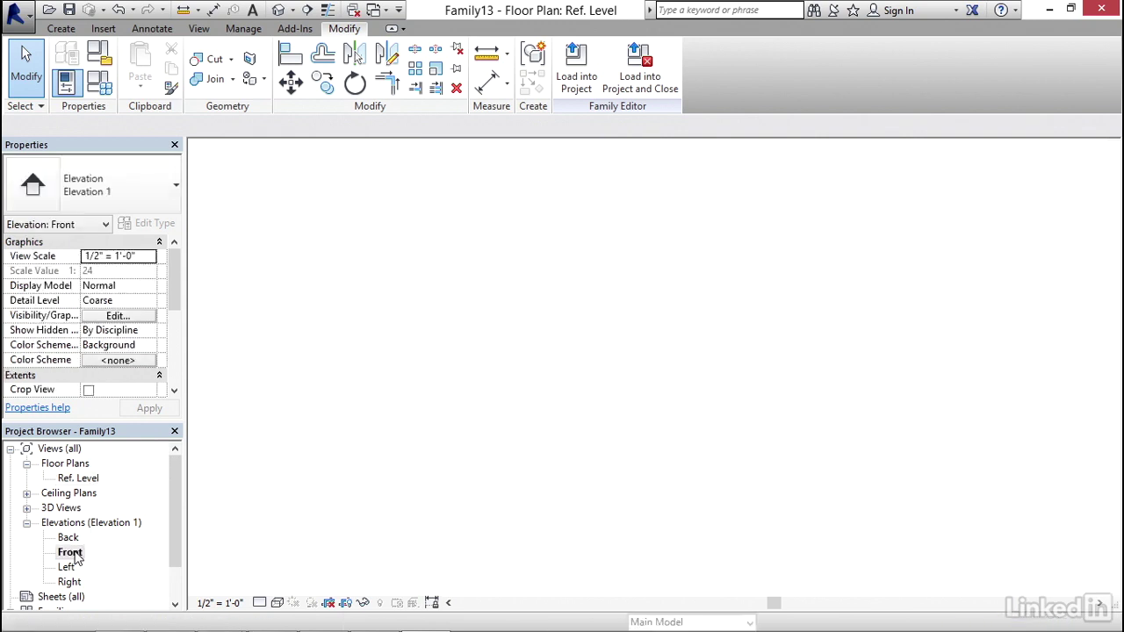
Start a second extrusion and pick the Depth, Clearance and two central vertical planes as sketch lines.
{"action": "left_click", "coordinate": [62, 32]}
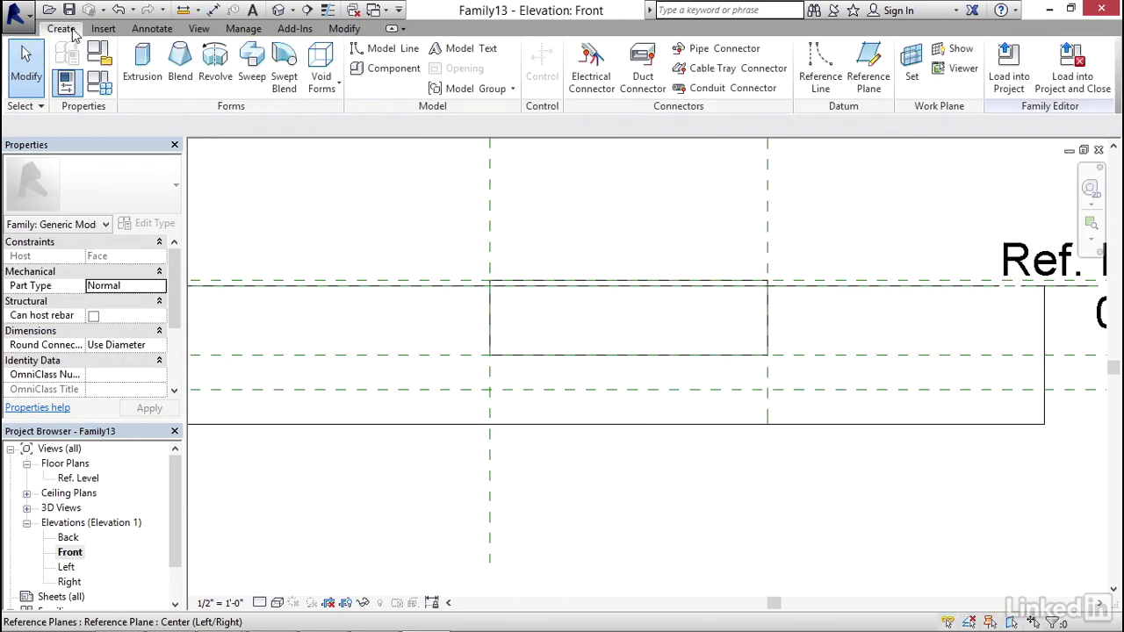
{"action": "left_click", "coordinate": [143, 70]}
{"action": "left_click", "coordinate": [638, 88]}
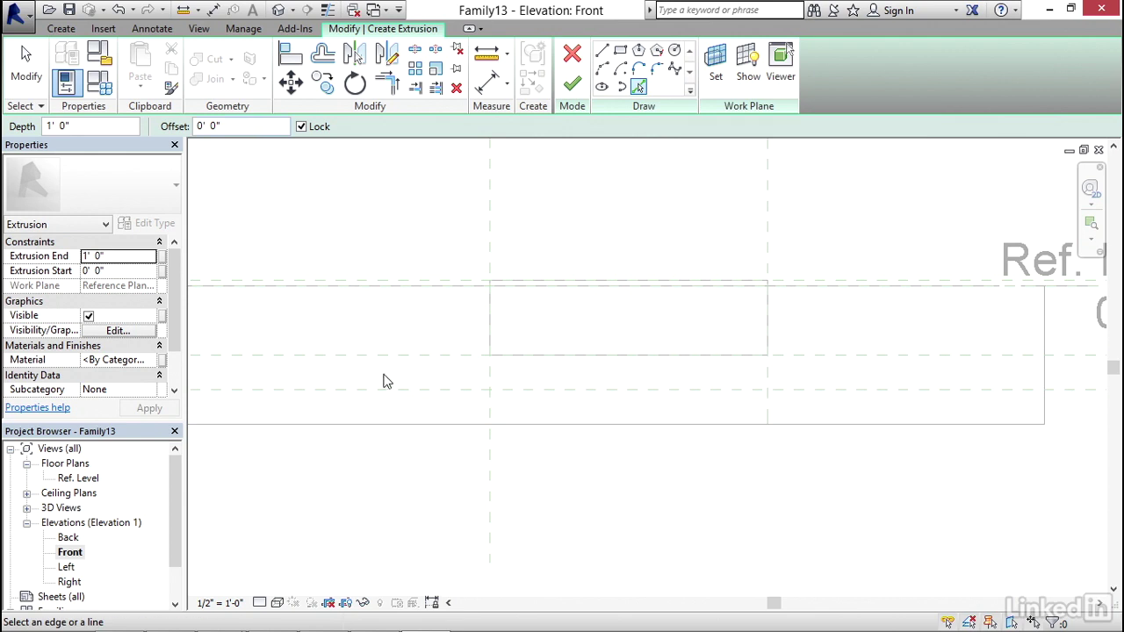
{"action": "left_click", "coordinate": [433, 357]}
{"action": "left_click", "coordinate": [490, 378]}
{"action": "left_click", "coordinate": [527, 391]}
{"action": "left_click", "coordinate": [766, 376]}
Trim the four sketch lines into a closed rectangle with Trim/Extend to Corner (TR).
{"action": "key", "text": "t"}
{"action": "key", "text": "r"}
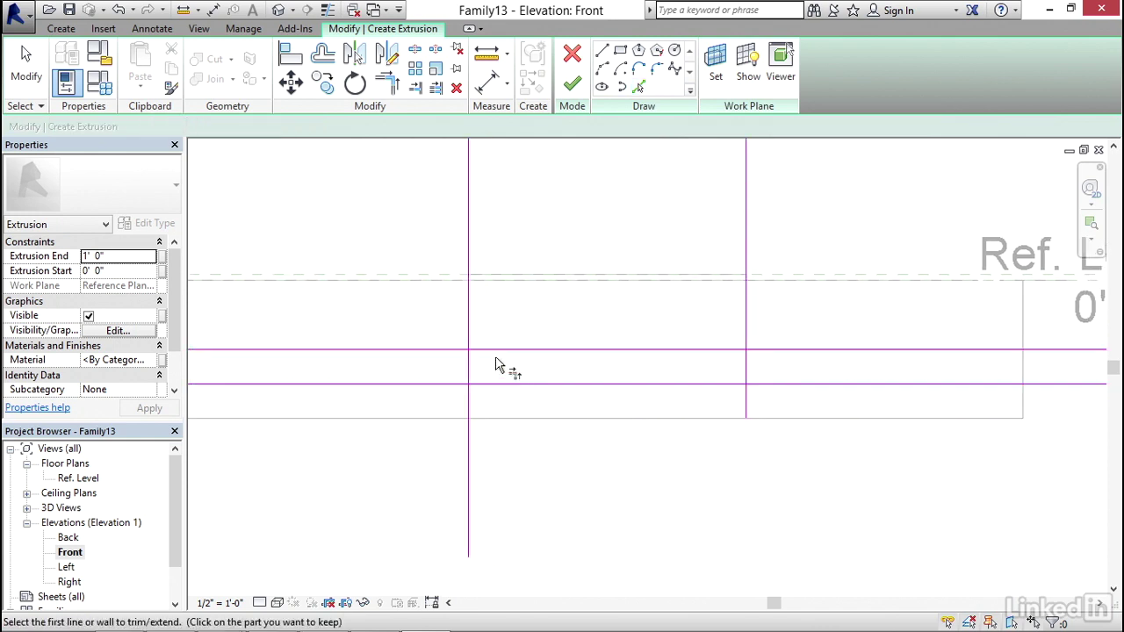
{"action": "left_click", "coordinate": [493, 351]}
{"action": "left_click", "coordinate": [474, 373]}
{"action": "left_click", "coordinate": [483, 385]}
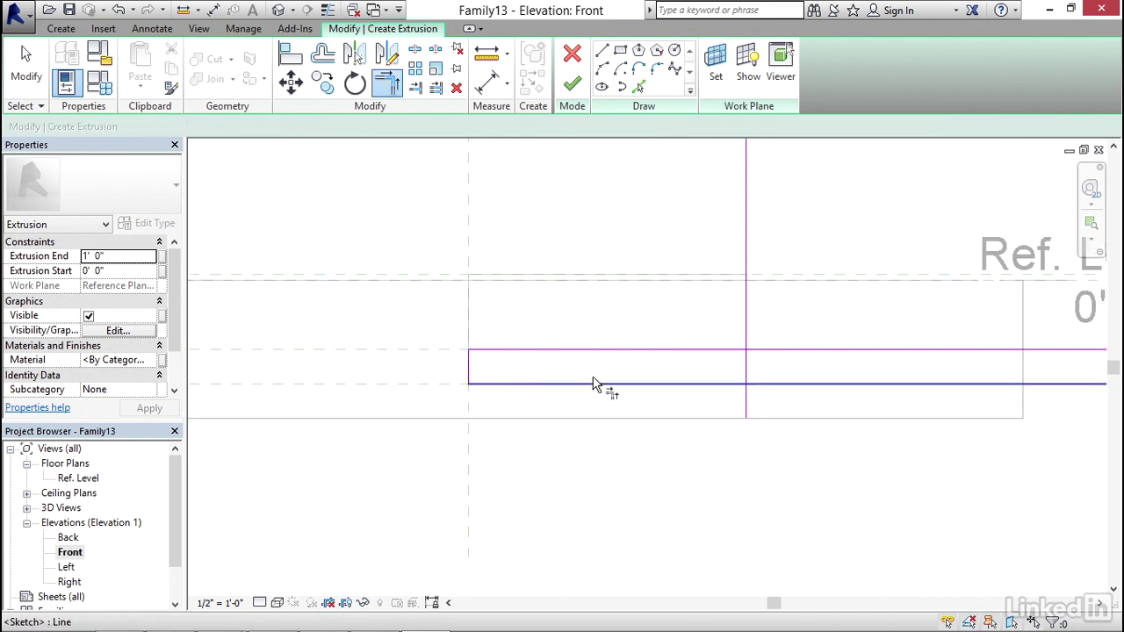
{"action": "left_click", "coordinate": [666, 386]}
{"action": "left_click", "coordinate": [740, 374]}
{"action": "left_click", "coordinate": [745, 374]}
{"action": "left_click", "coordinate": [741, 351]}
{"action": "key", "text": "Escape"}
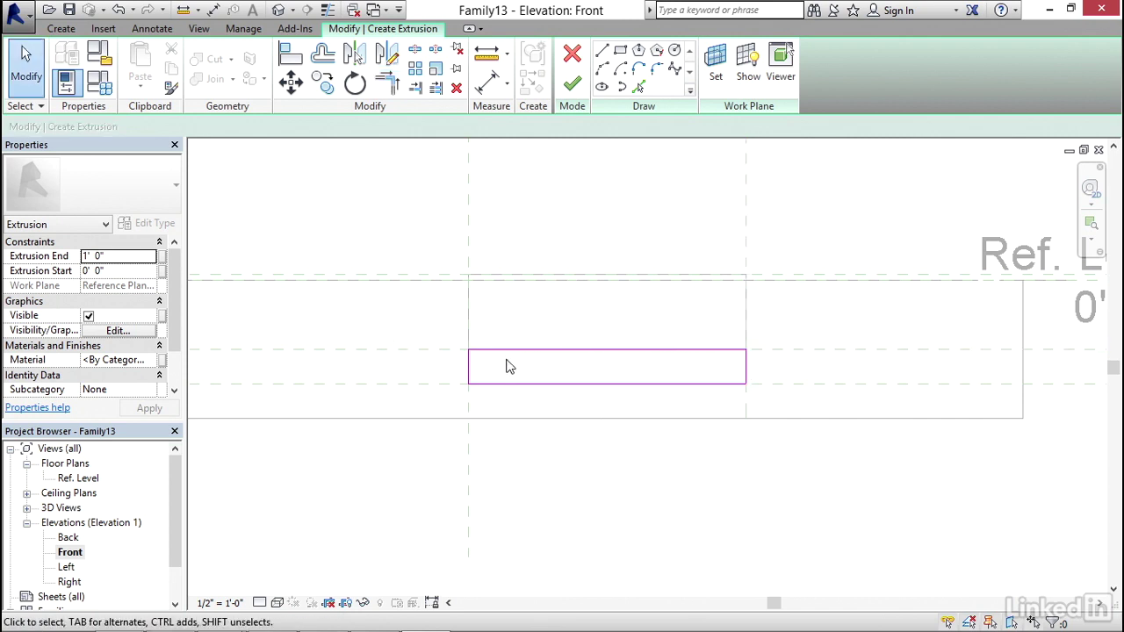
{"action": "left_click", "coordinate": [100, 360]}
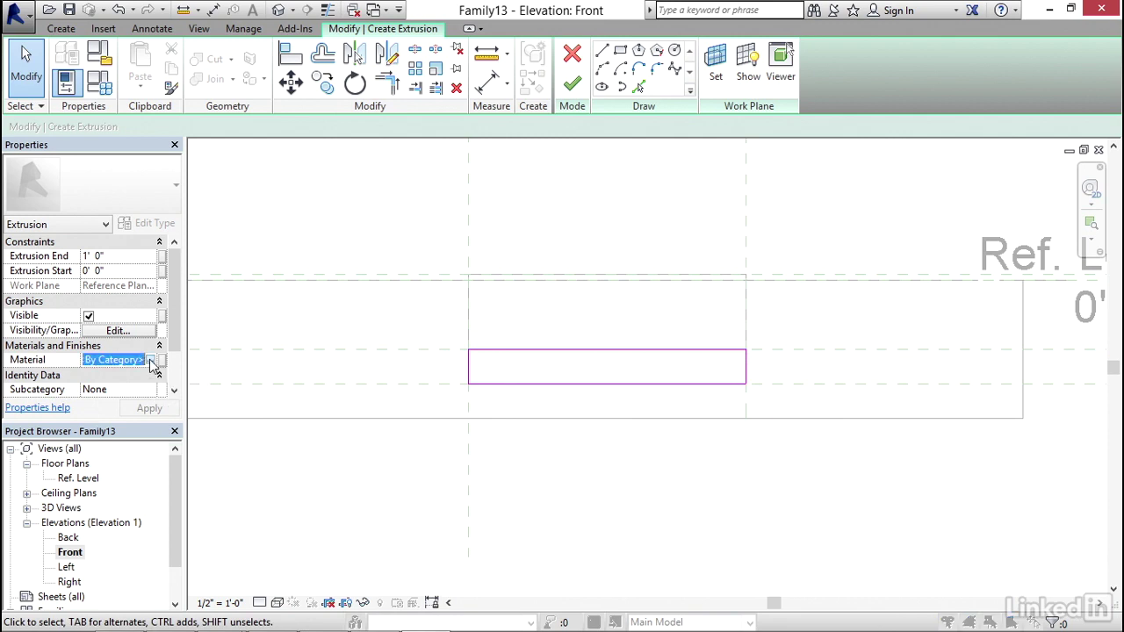
Create a new material in the Material Browser and name it 'Clearance'.
{"action": "left_click", "coordinate": [152, 363]}
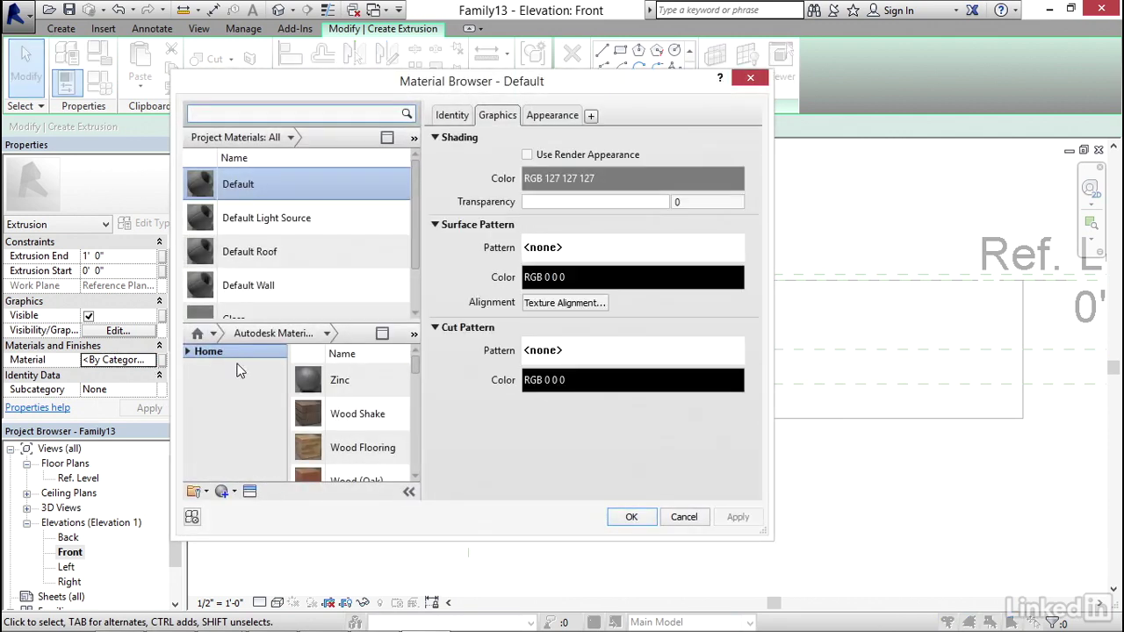
{"action": "left_click", "coordinate": [235, 493]}
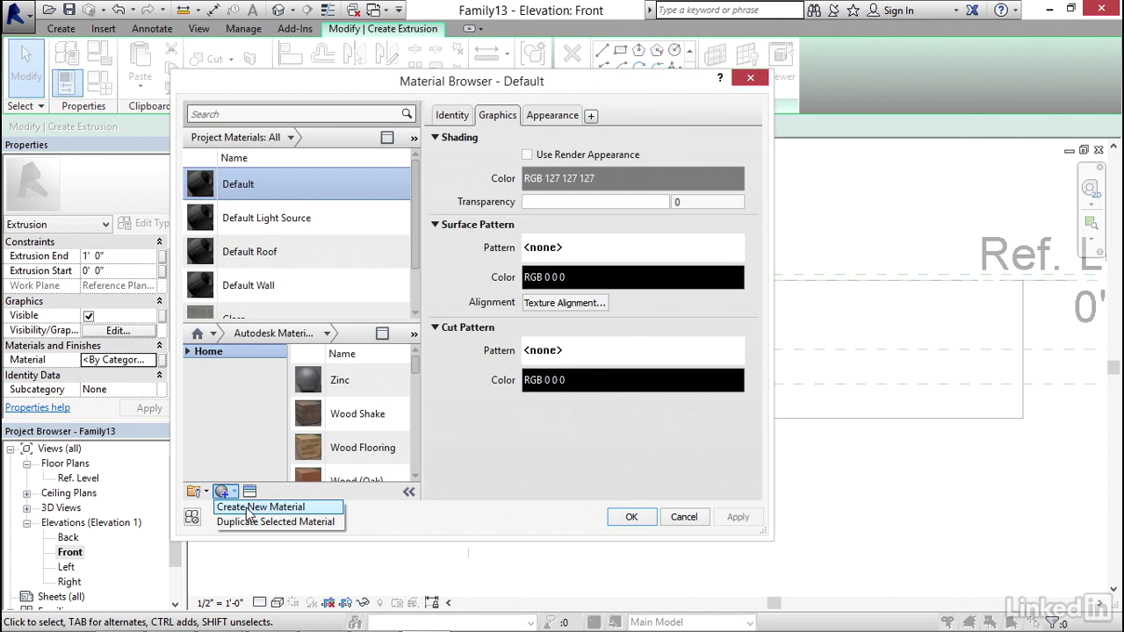
{"action": "left_click", "coordinate": [255, 508]}
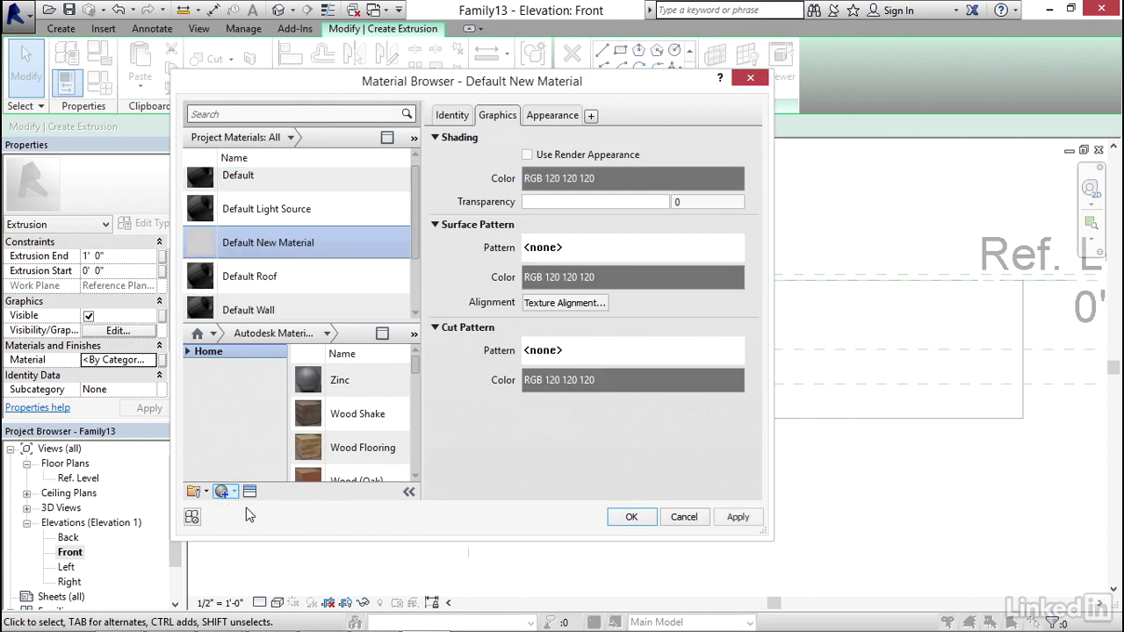
{"action": "right_click", "coordinate": [269, 237]}
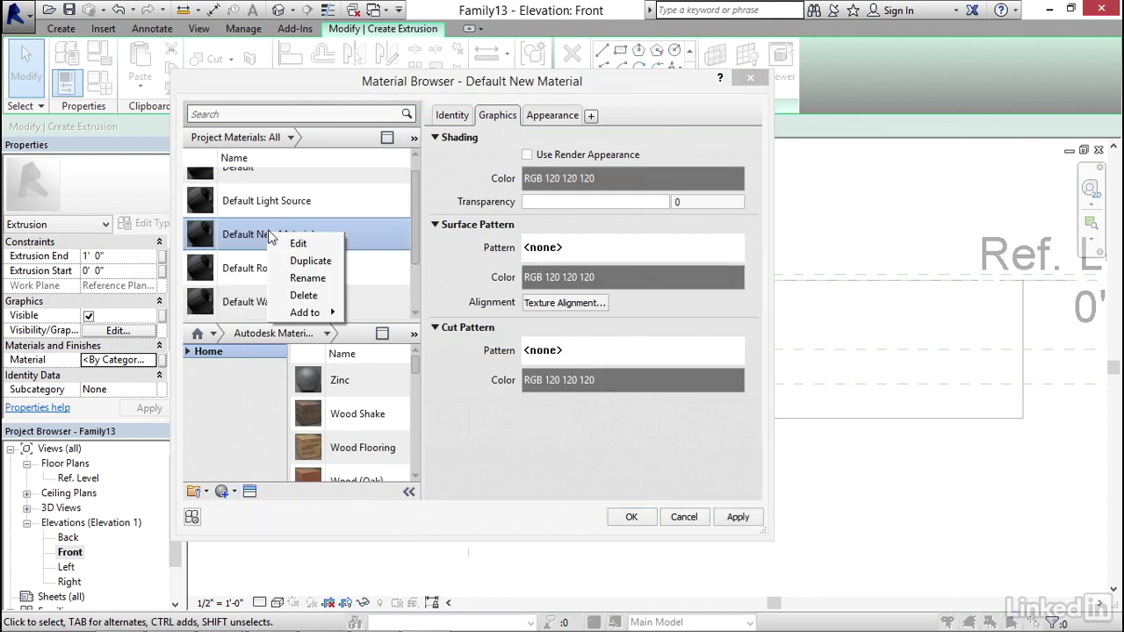
{"action": "left_click", "coordinate": [320, 279]}
{"action": "type", "text": "Clearance"}
Give Clearance a red appearance colour and 67 transparency, then apply it to the extrusion.
{"action": "left_click", "coordinate": [554, 118]}
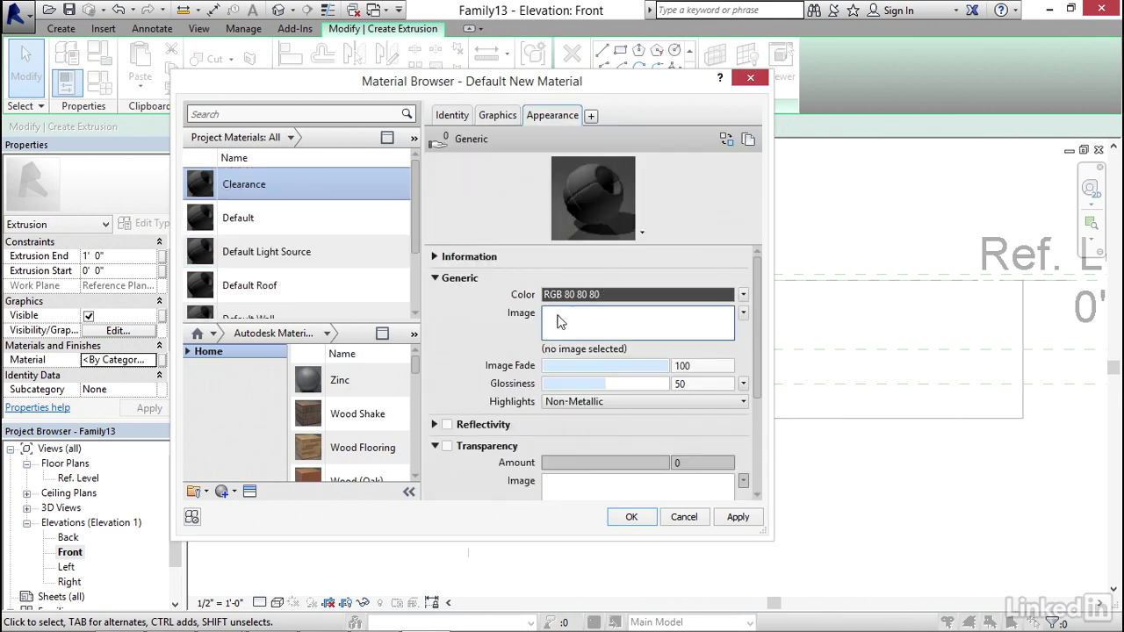
{"action": "left_click", "coordinate": [571, 295]}
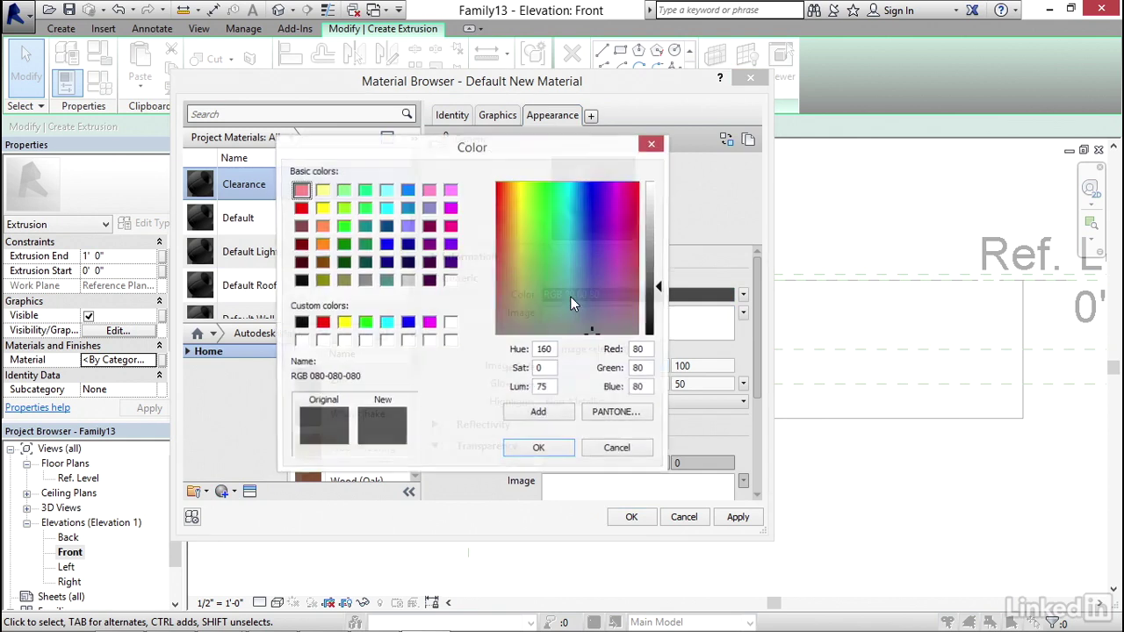
{"action": "left_click", "coordinate": [323, 323]}
{"action": "left_click", "coordinate": [539, 450]}
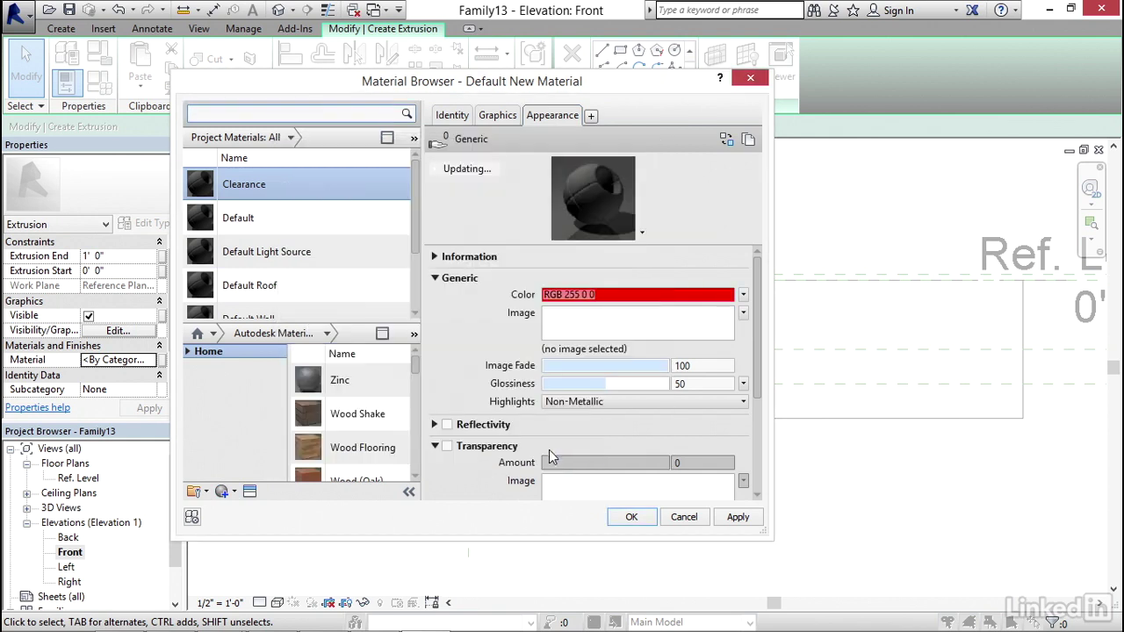
{"action": "left_click", "coordinate": [436, 447]}
{"action": "left_click", "coordinate": [447, 446]}
{"action": "left_click_drag", "start_coordinate": [587, 345], "coordinate": [618, 345]}
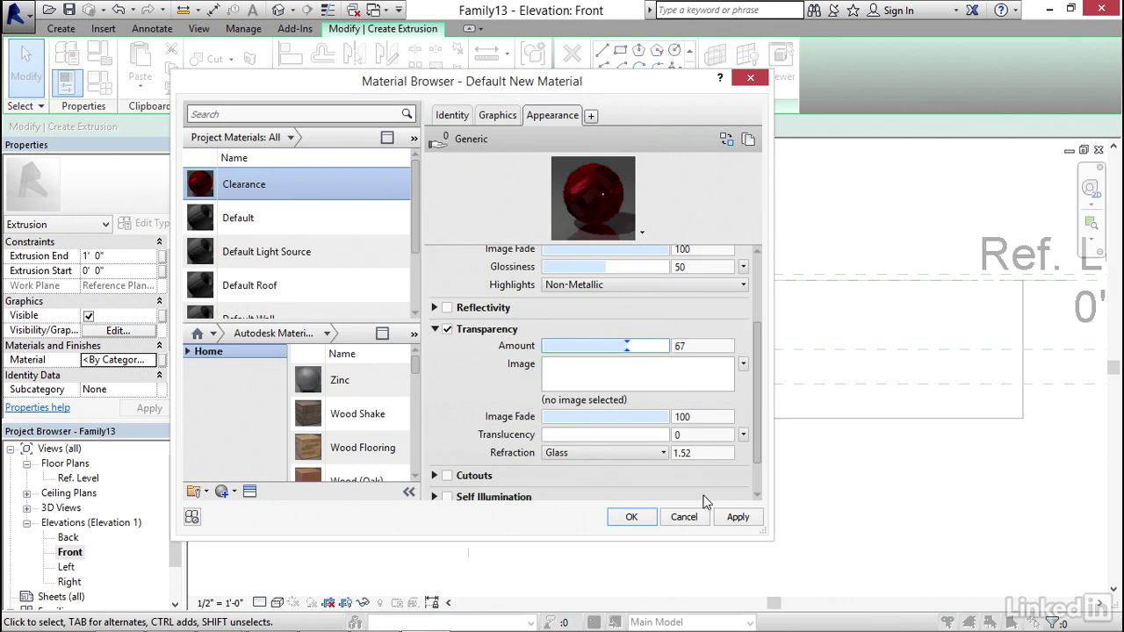
{"action": "left_click", "coordinate": [738, 518]}
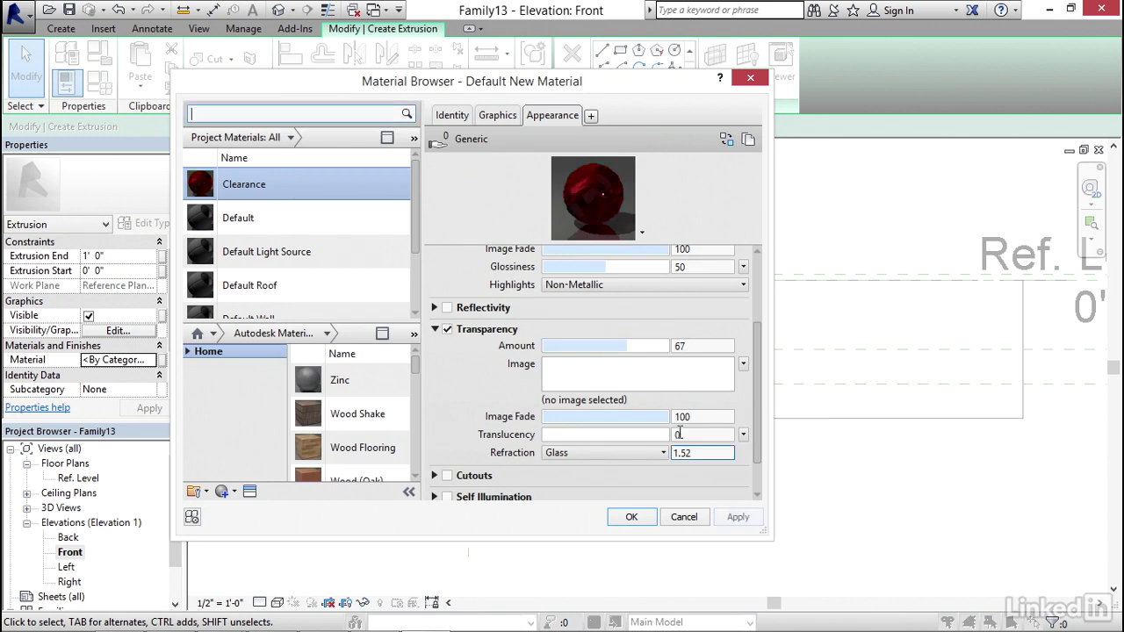
{"action": "left_click", "coordinate": [632, 517]}
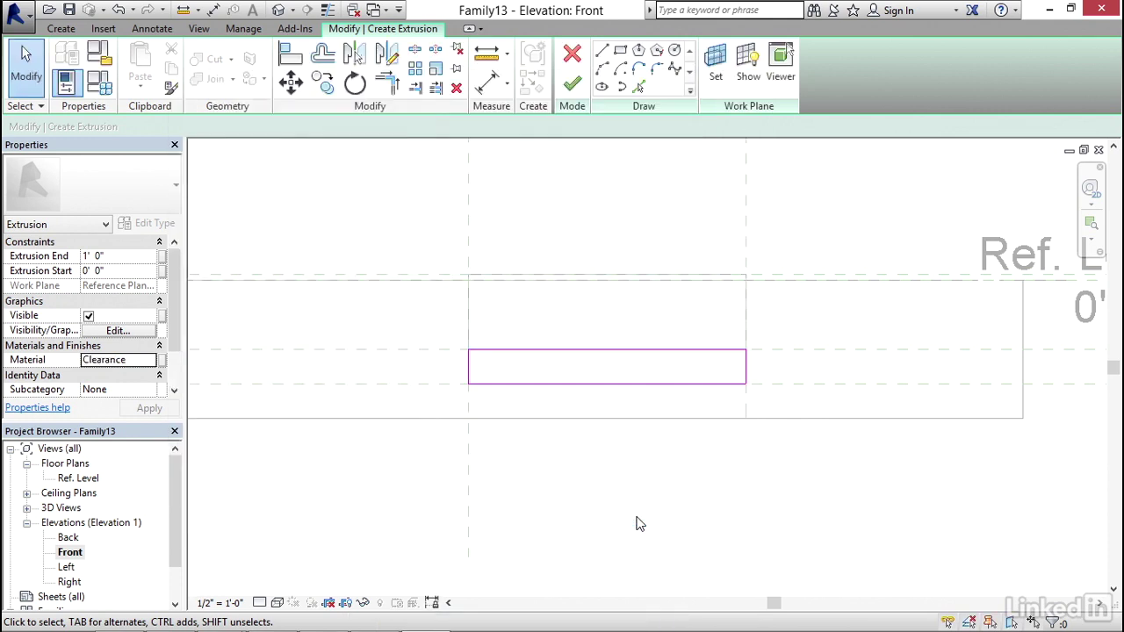
Finish the clearance extrusion sketch and switch to the Ref. Level plan.
{"action": "left_click", "coordinate": [575, 85]}
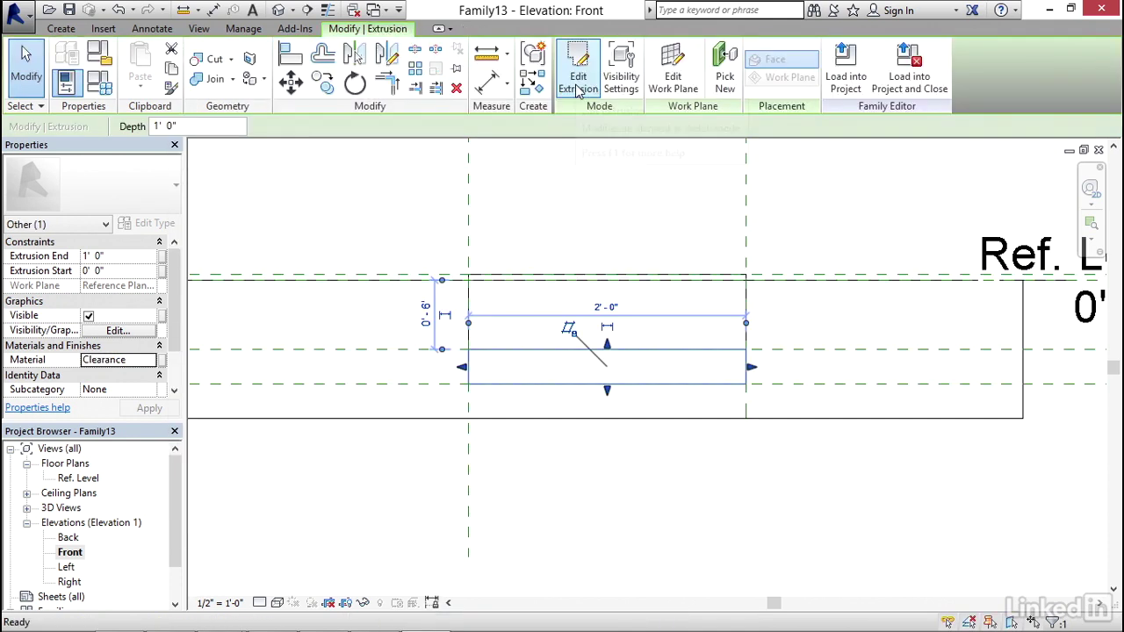
{"action": "double_click", "coordinate": [90, 479]}
{"action": "left_click", "coordinate": [421, 342]}
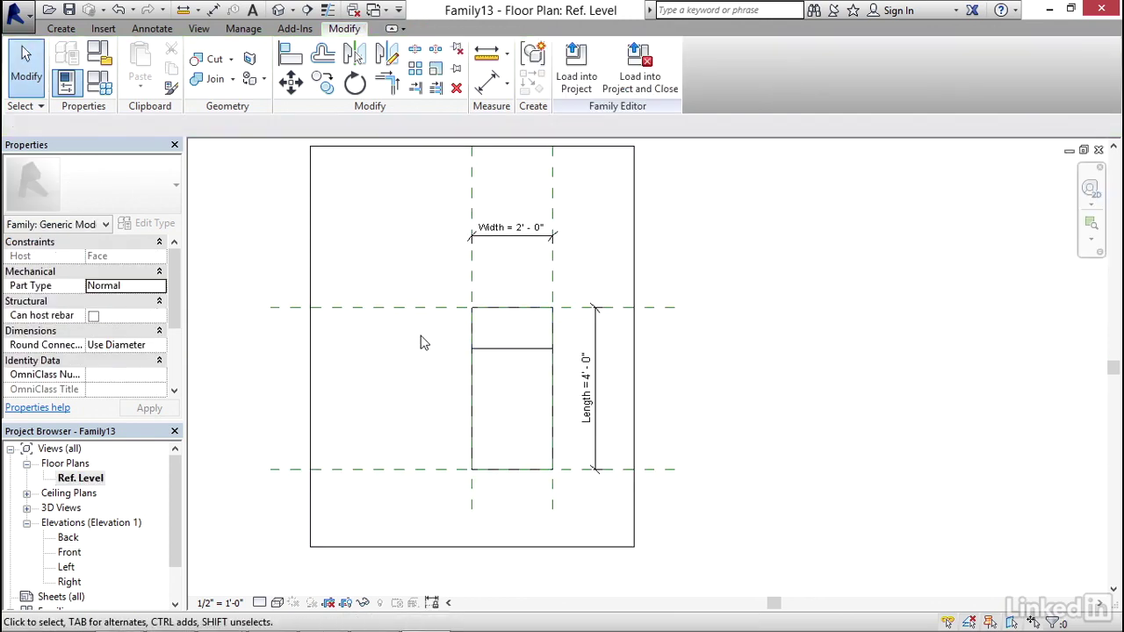
Align and lock the clearance extrusion's top and bottom edges to the length planes, then view in 3D.
{"action": "key", "text": "a"}
{"action": "key", "text": "l"}
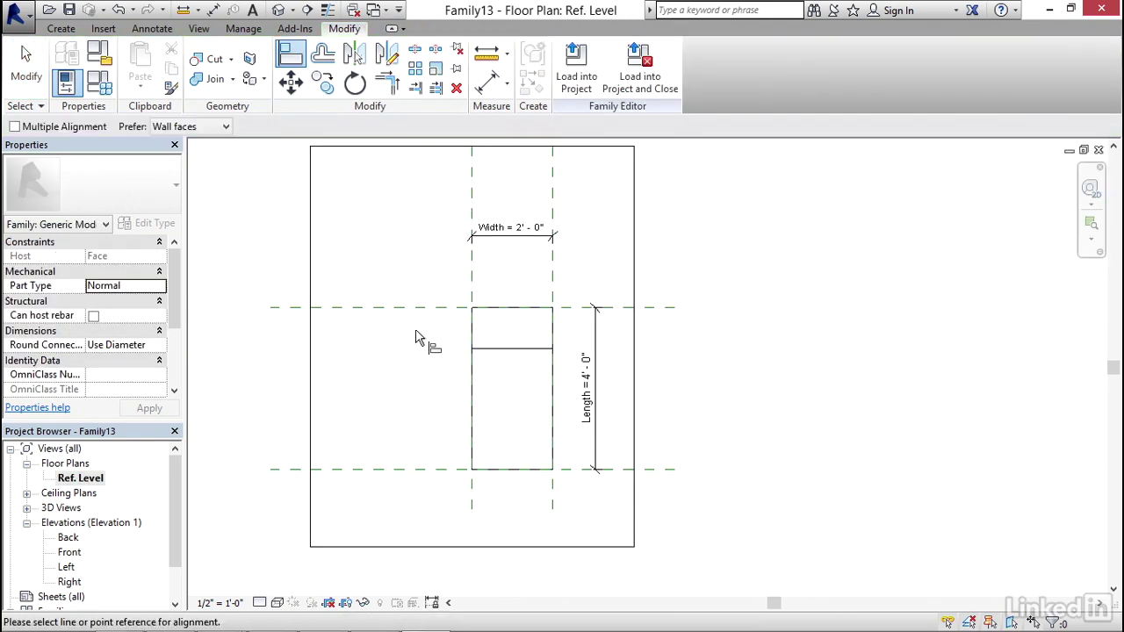
{"action": "left_click", "coordinate": [423, 313]}
{"action": "left_click", "coordinate": [505, 310]}
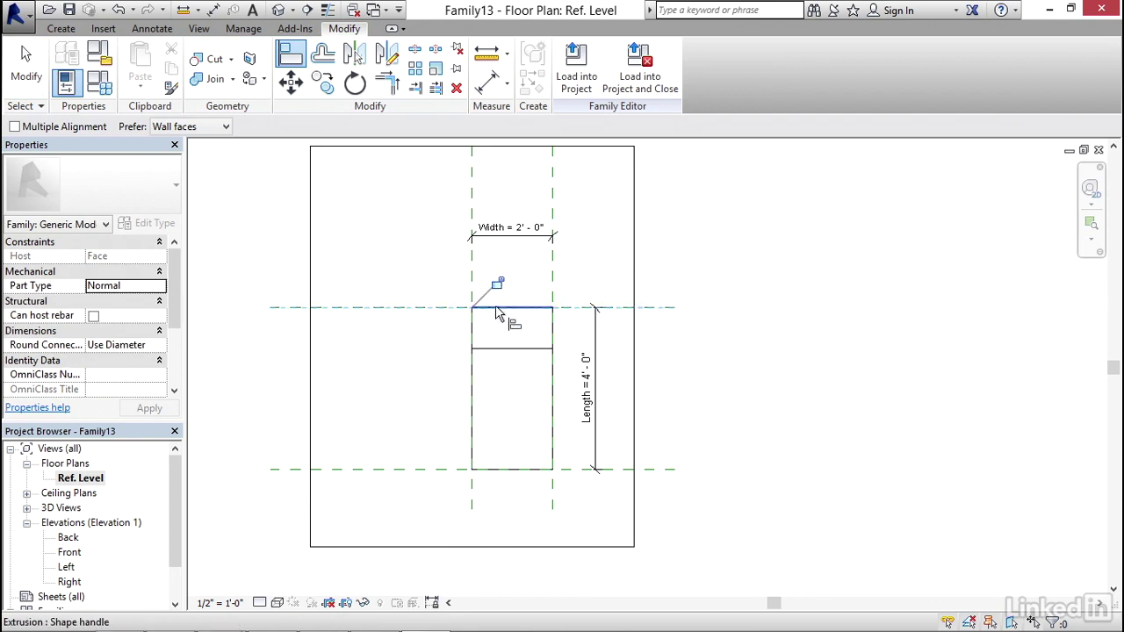
{"action": "left_click", "coordinate": [400, 468]}
{"action": "left_click", "coordinate": [527, 349]}
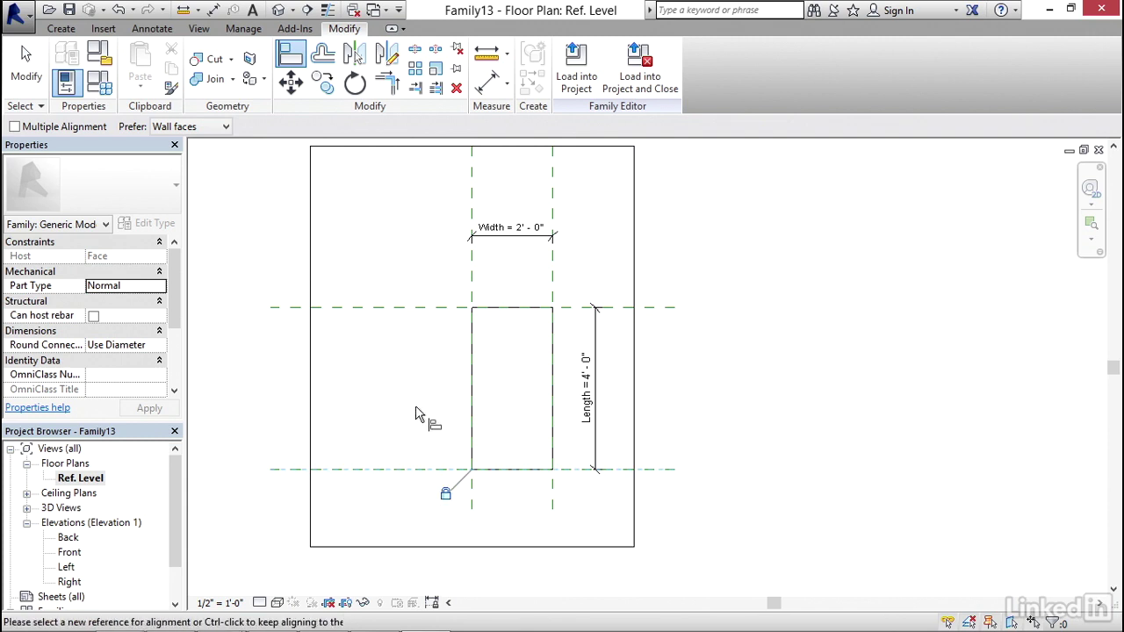
{"action": "key", "text": "Escape"}
{"action": "key", "text": "Escape"}
{"action": "left_click", "coordinate": [419, 328]}
{"action": "left_click", "coordinate": [279, 10]}
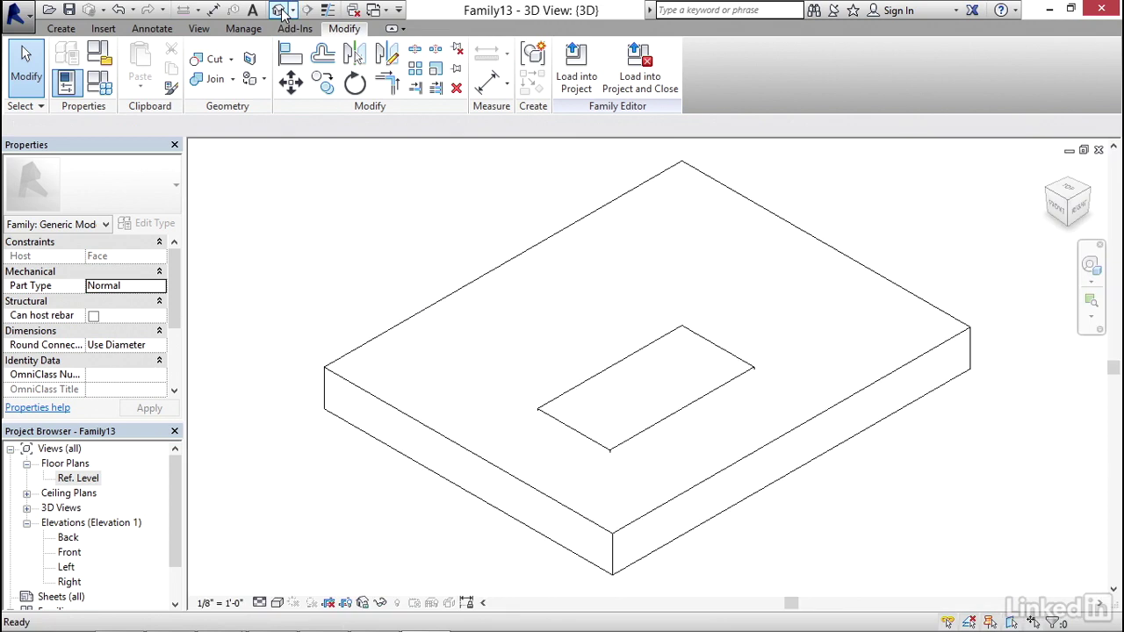
Set the family category to Lighting Fixtures and check Light Source and Room Calculation Point.
{"action": "middle_click_drag", "start_coordinate": [333, 223], "coordinate": [321, 220]}
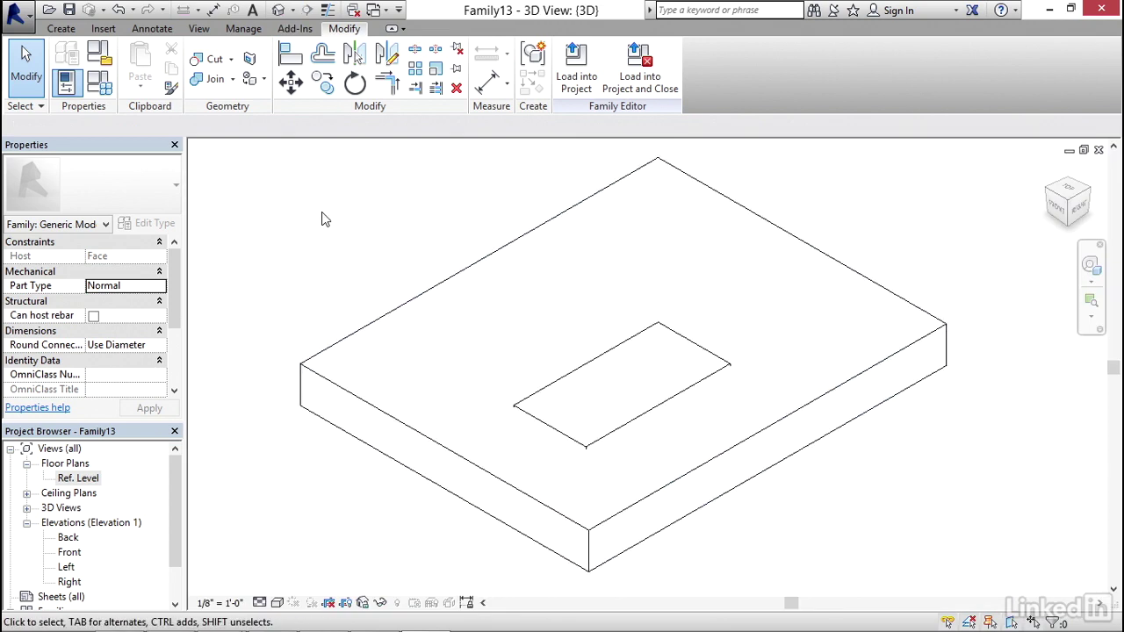
{"action": "left_click", "coordinate": [100, 54]}
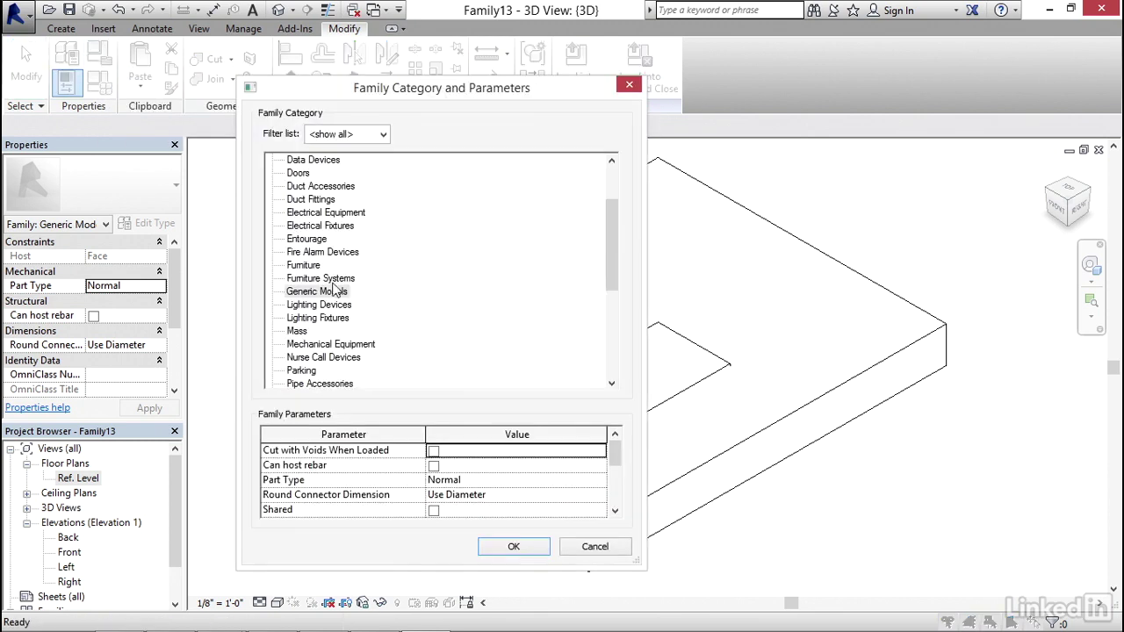
{"action": "left_click", "coordinate": [331, 321]}
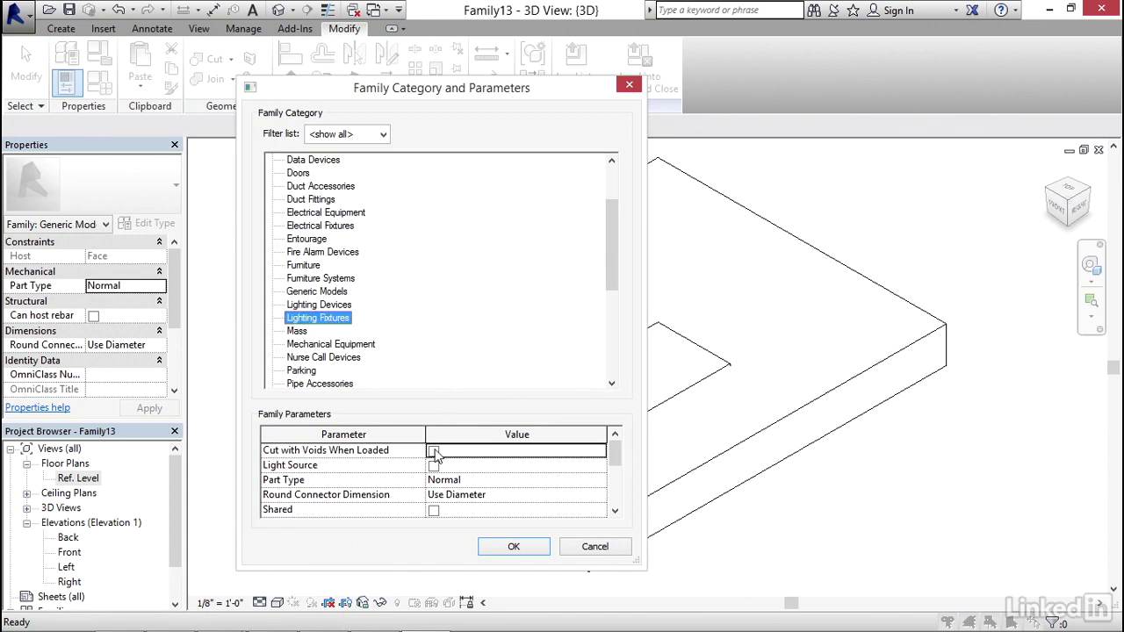
{"action": "left_click", "coordinate": [433, 466]}
{"action": "left_click_drag", "start_coordinate": [615, 460], "coordinate": [620, 488]}
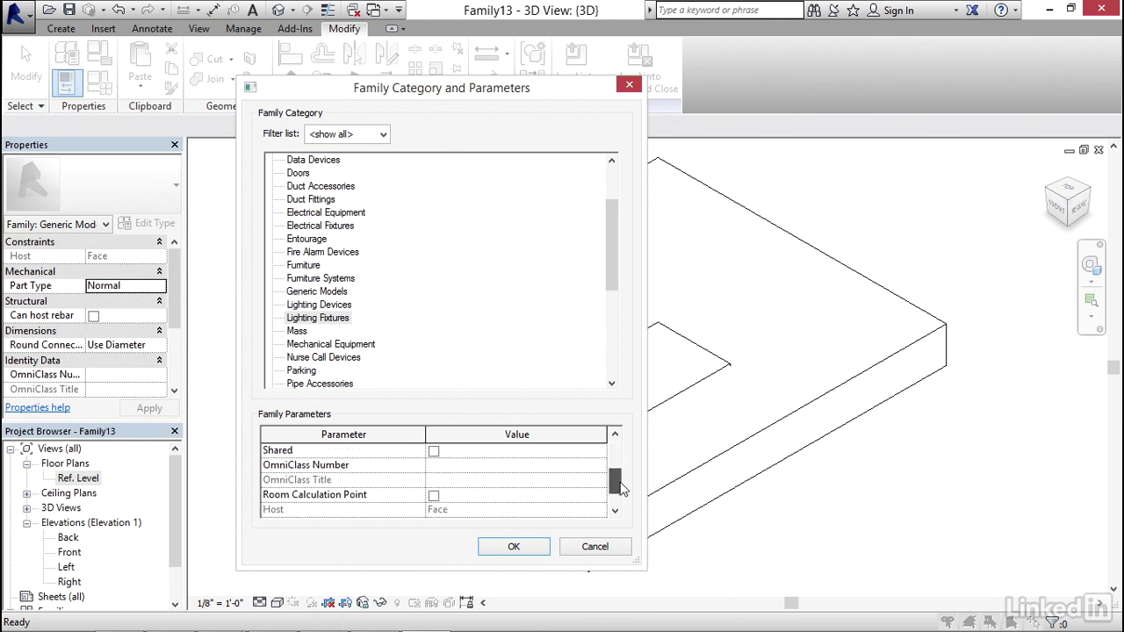
{"action": "left_click", "coordinate": [434, 496]}
{"action": "left_click", "coordinate": [536, 555]}
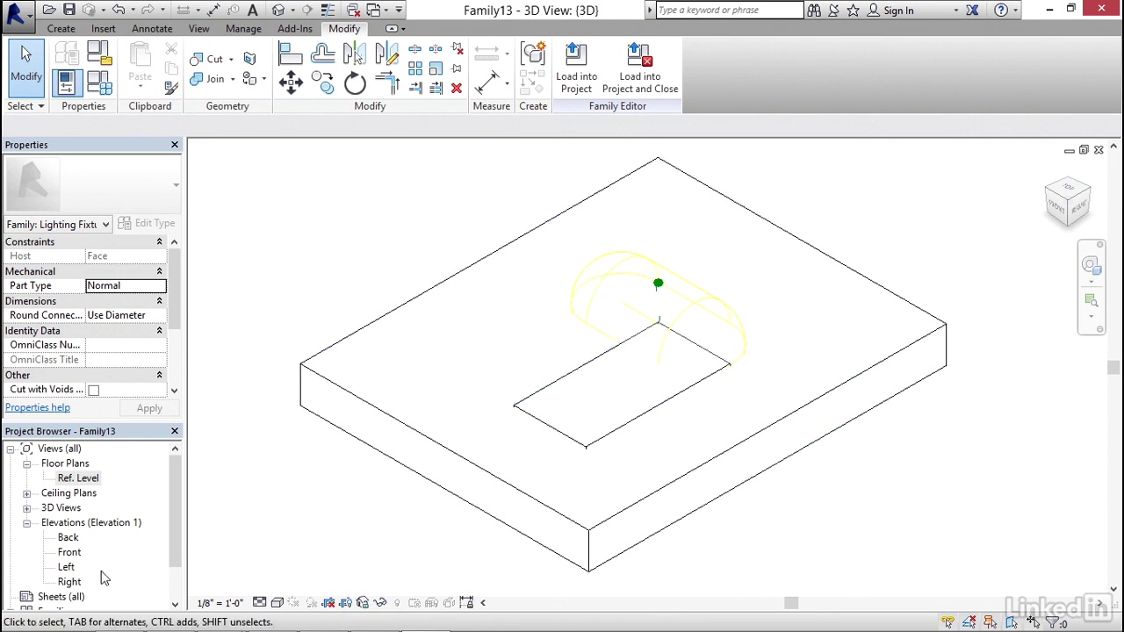
In the Ref. Level plan, rotate the light source 90° so it runs lengthwise.
{"action": "double_click", "coordinate": [88, 482]}
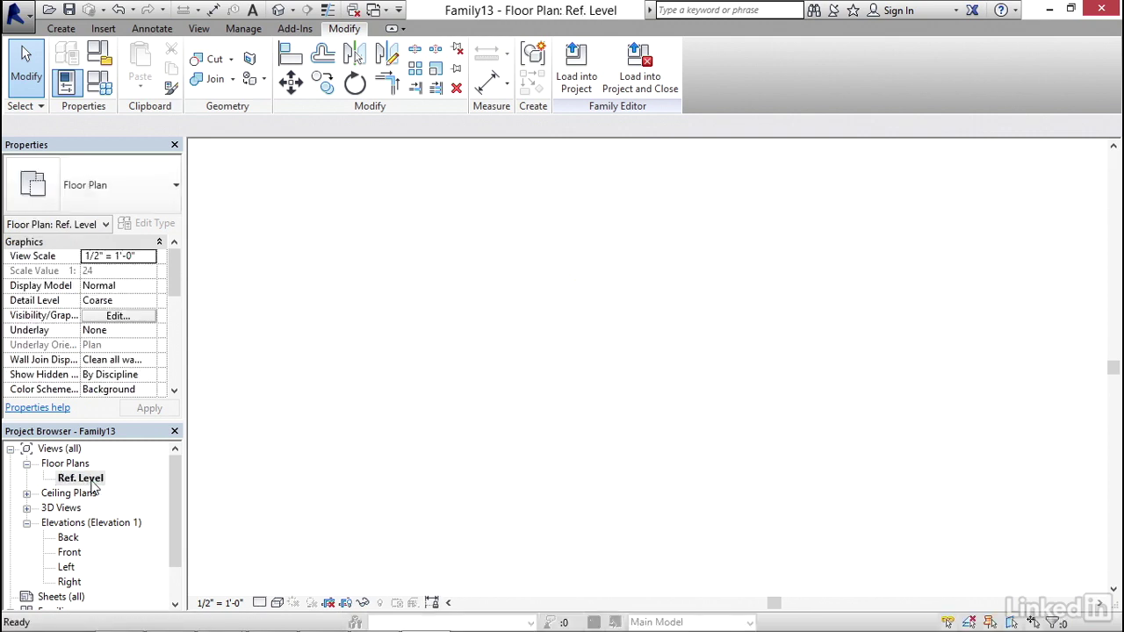
{"action": "left_click", "coordinate": [494, 340]}
{"action": "left_click", "coordinate": [354, 82]}
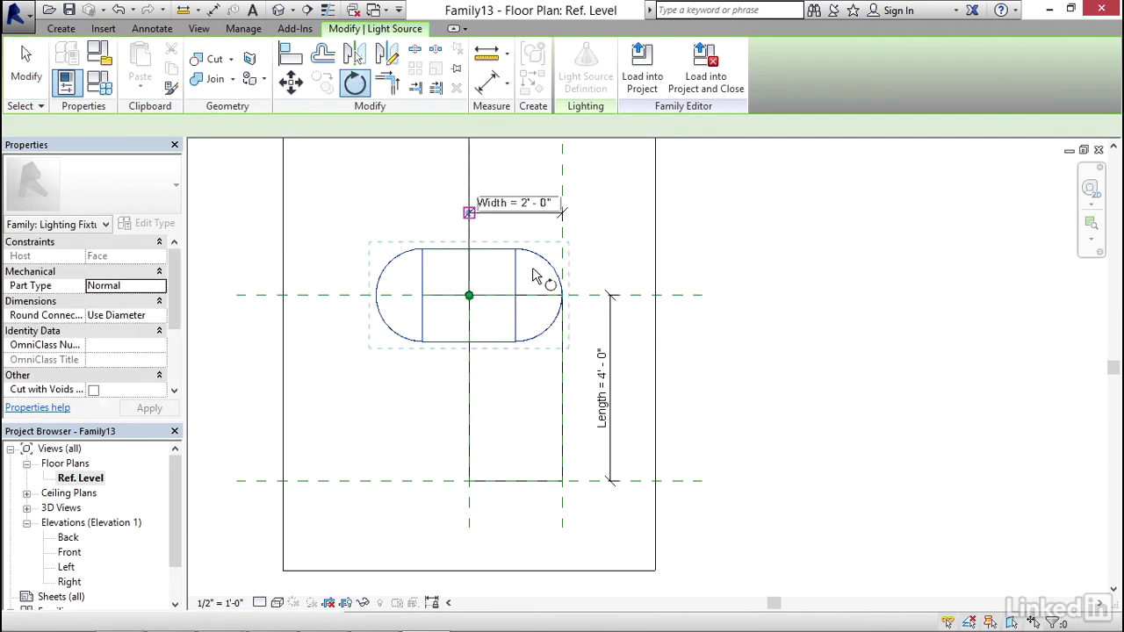
{"action": "left_click", "coordinate": [544, 296]}
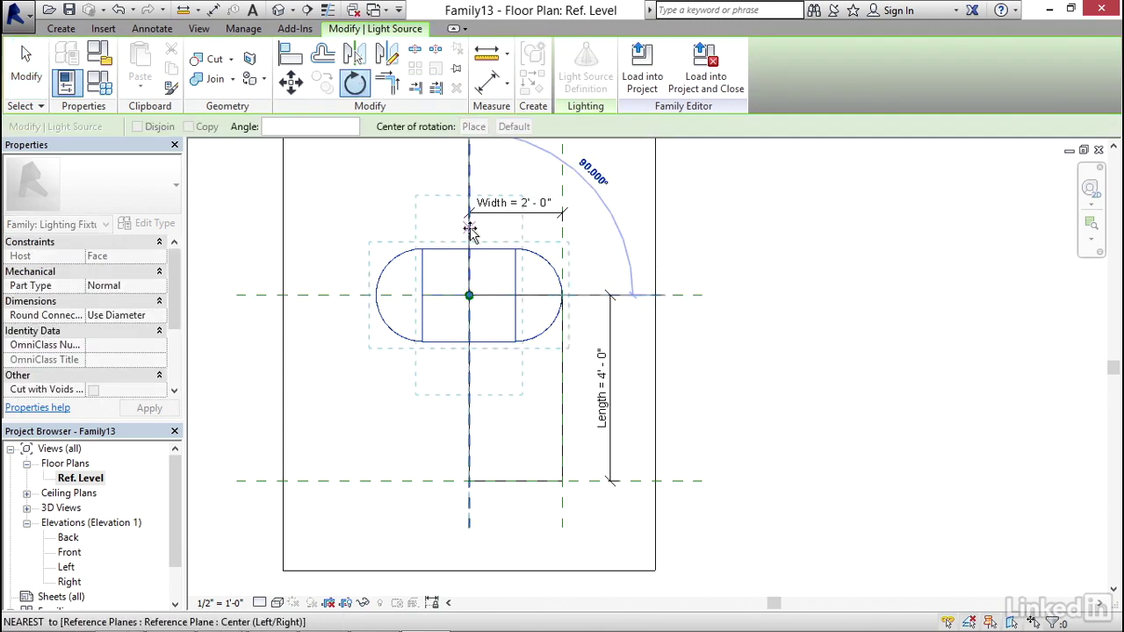
{"action": "left_click", "coordinate": [469, 230]}
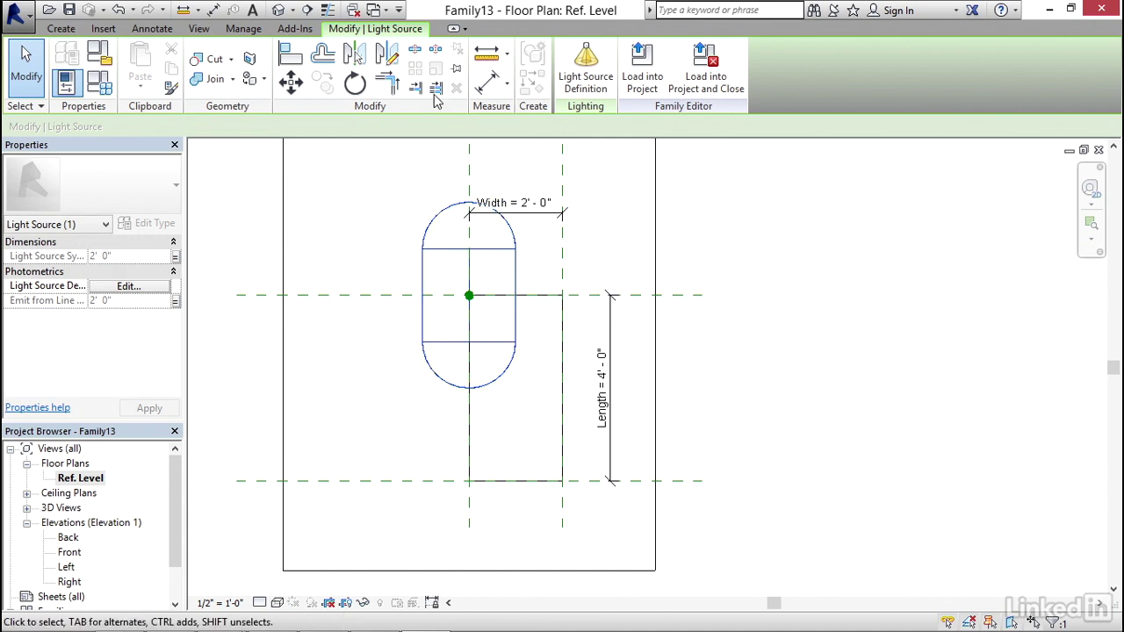
Move the light source in two moves so it sits centred in the fixture outline.
{"action": "left_click", "coordinate": [290, 82]}
{"action": "left_click", "coordinate": [469, 295]}
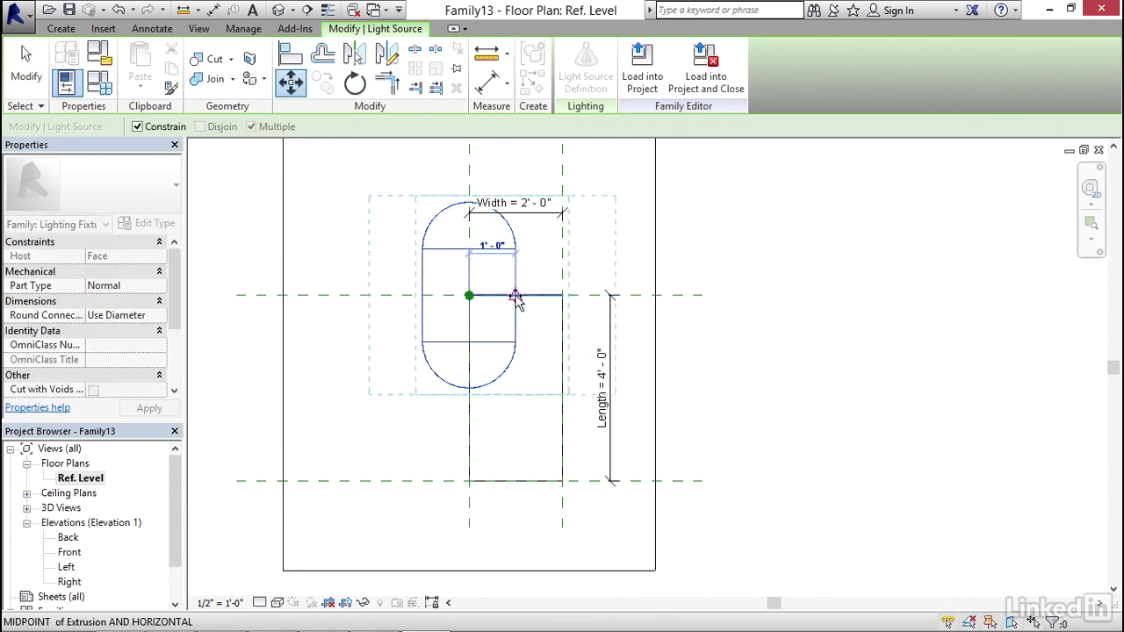
{"action": "left_click", "coordinate": [515, 295]}
{"action": "left_click", "coordinate": [291, 82]}
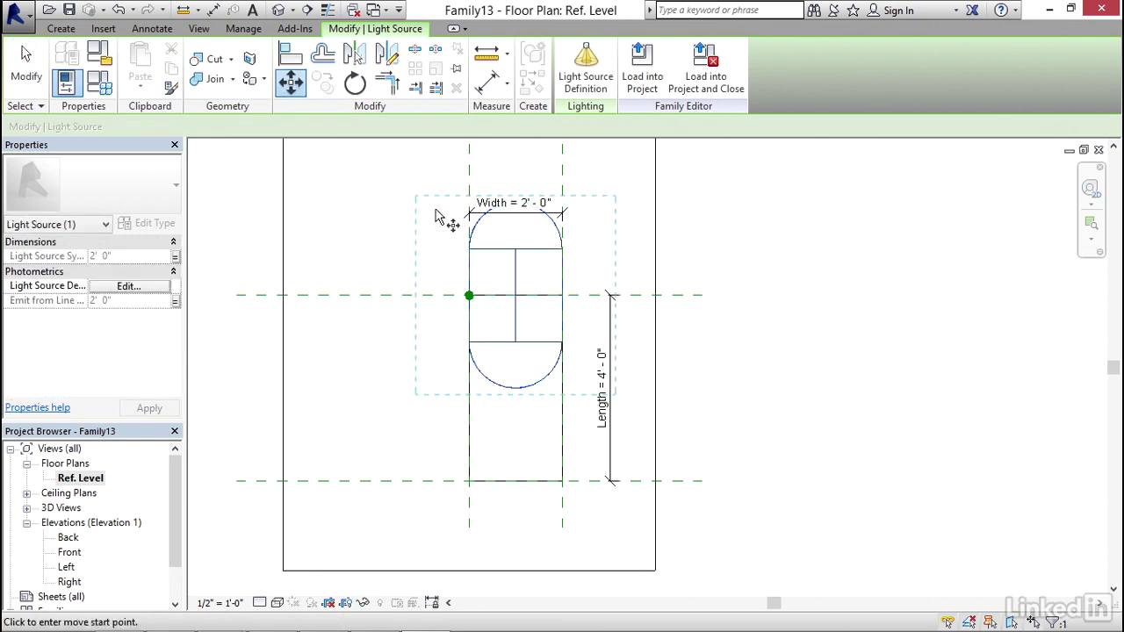
{"action": "left_click", "coordinate": [515, 295]}
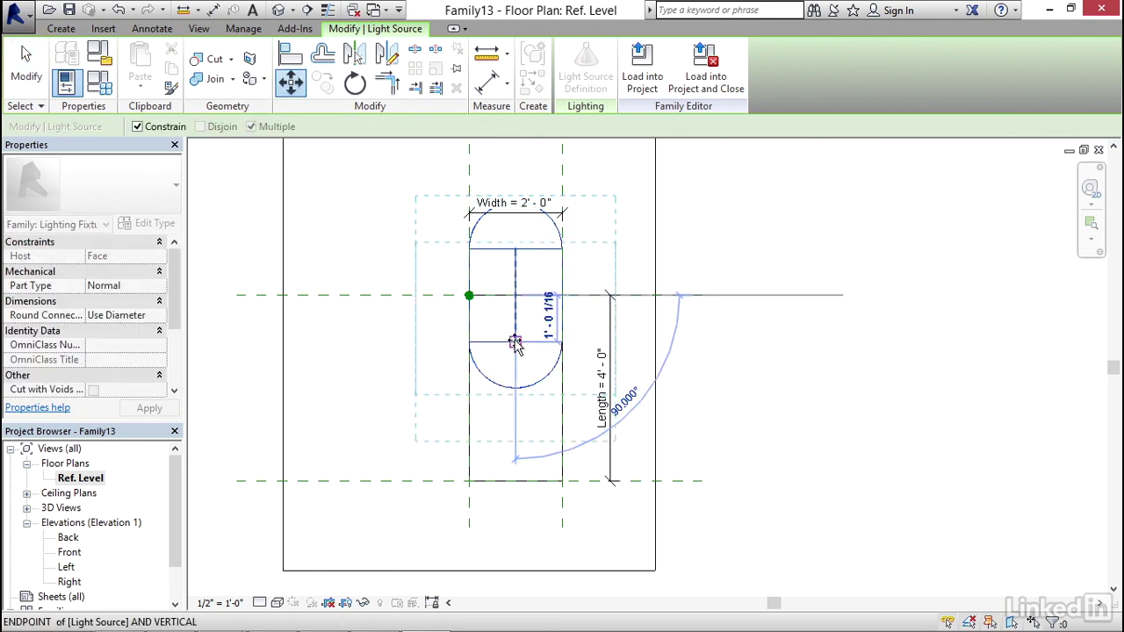
{"action": "left_click", "coordinate": [514, 391]}
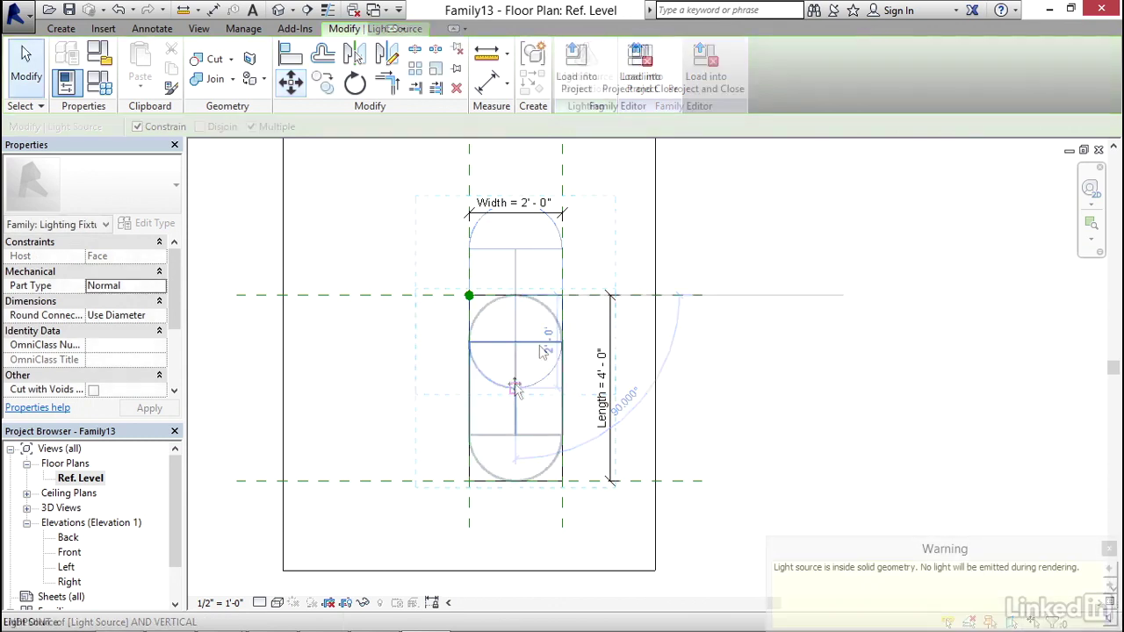
{"action": "double_click", "coordinate": [74, 557]}
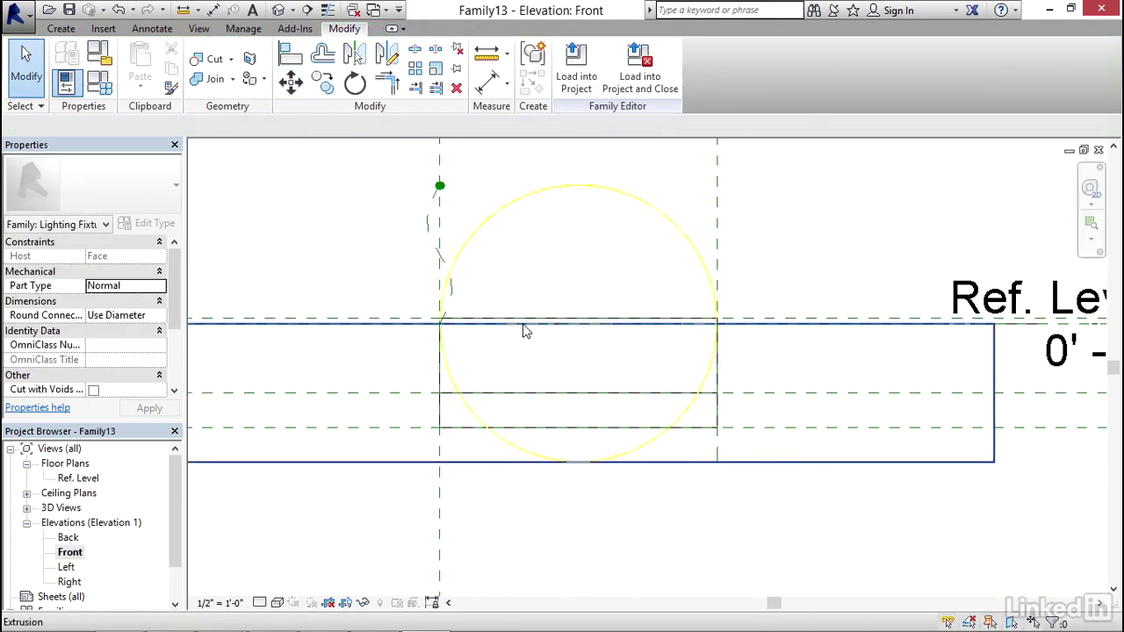
In Light Source Definition, set the light source to emit from a Line shape.
{"action": "left_click", "coordinate": [553, 188]}
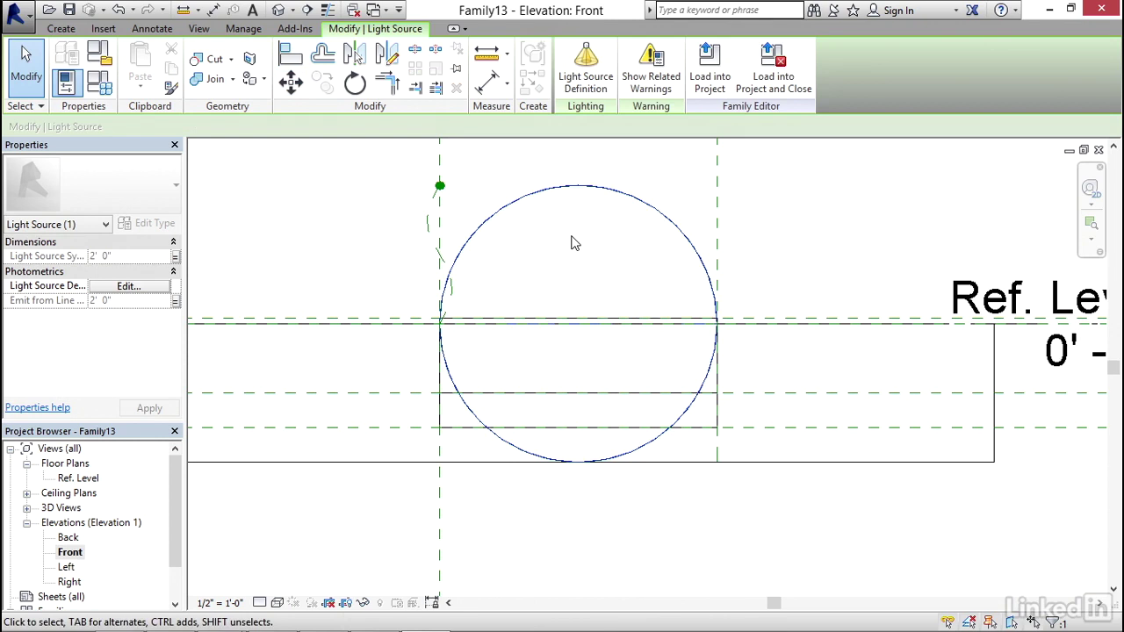
{"action": "left_click", "coordinate": [585, 74]}
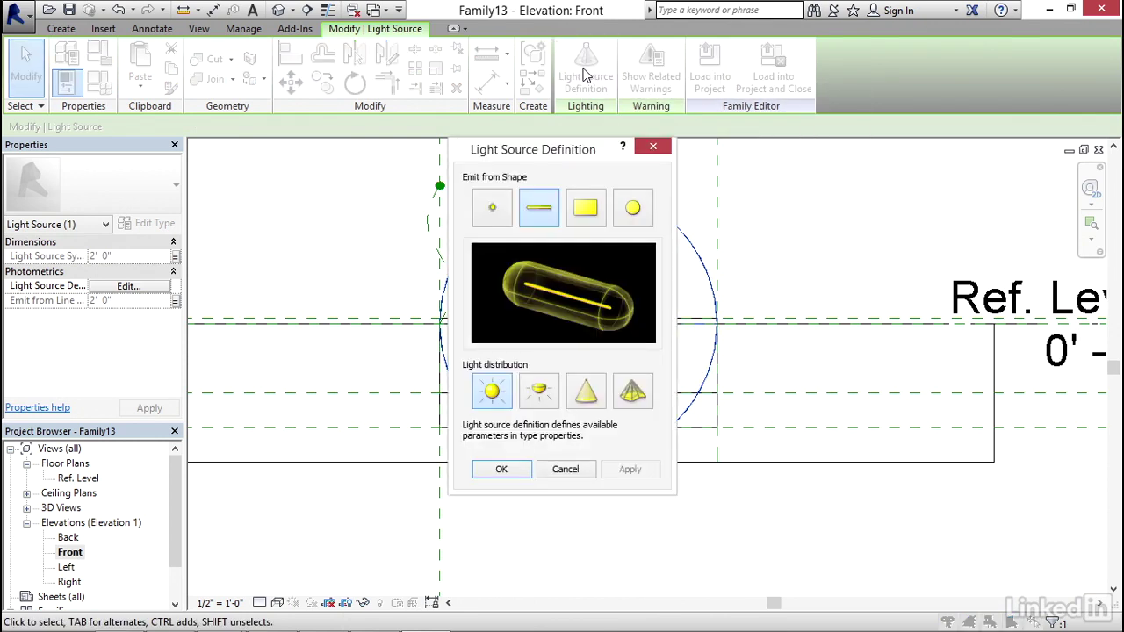
{"action": "left_click", "coordinate": [491, 211]}
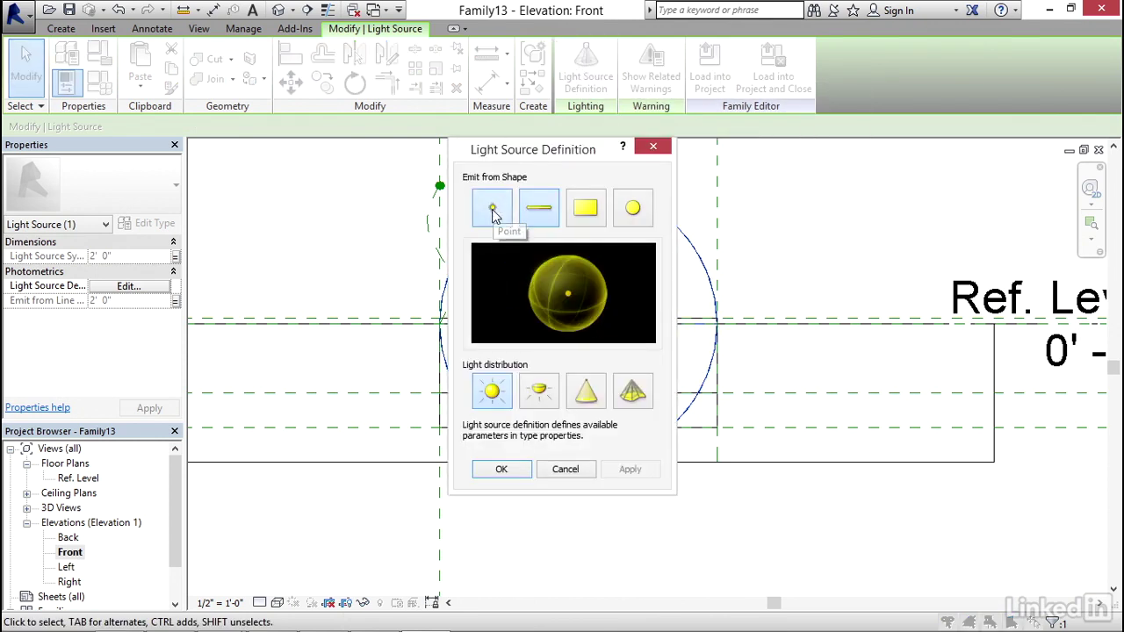
{"action": "left_click", "coordinate": [538, 209]}
{"action": "left_click", "coordinate": [586, 209]}
{"action": "left_click", "coordinate": [637, 208]}
{"action": "left_click", "coordinate": [551, 214]}
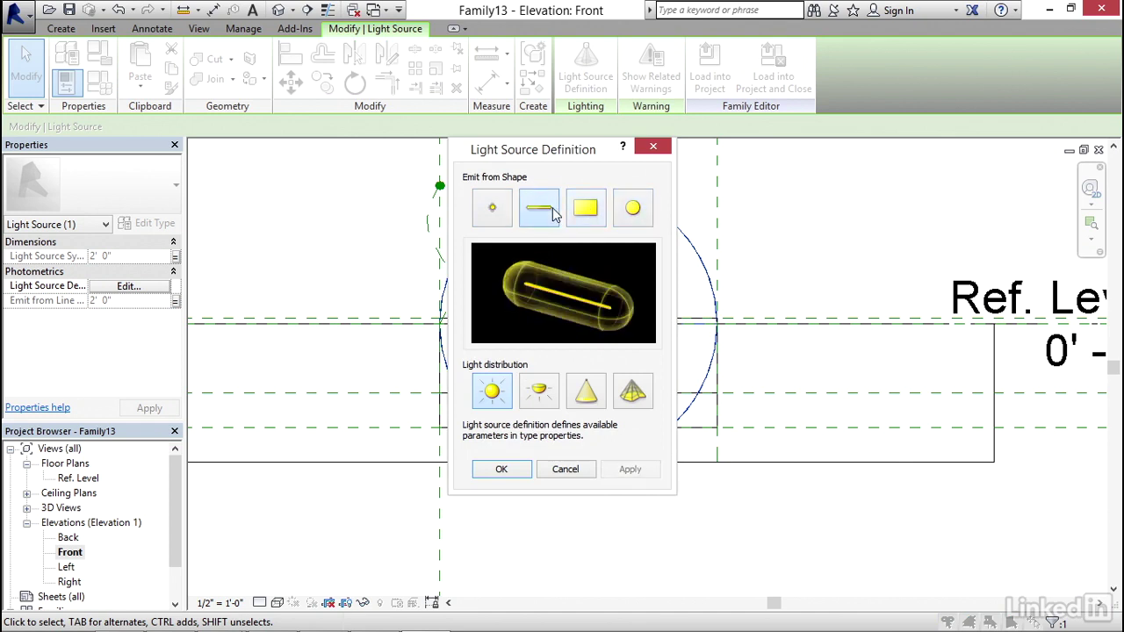
Choose the Hemispherical light distribution and apply the light source settings.
{"action": "left_click", "coordinate": [538, 393]}
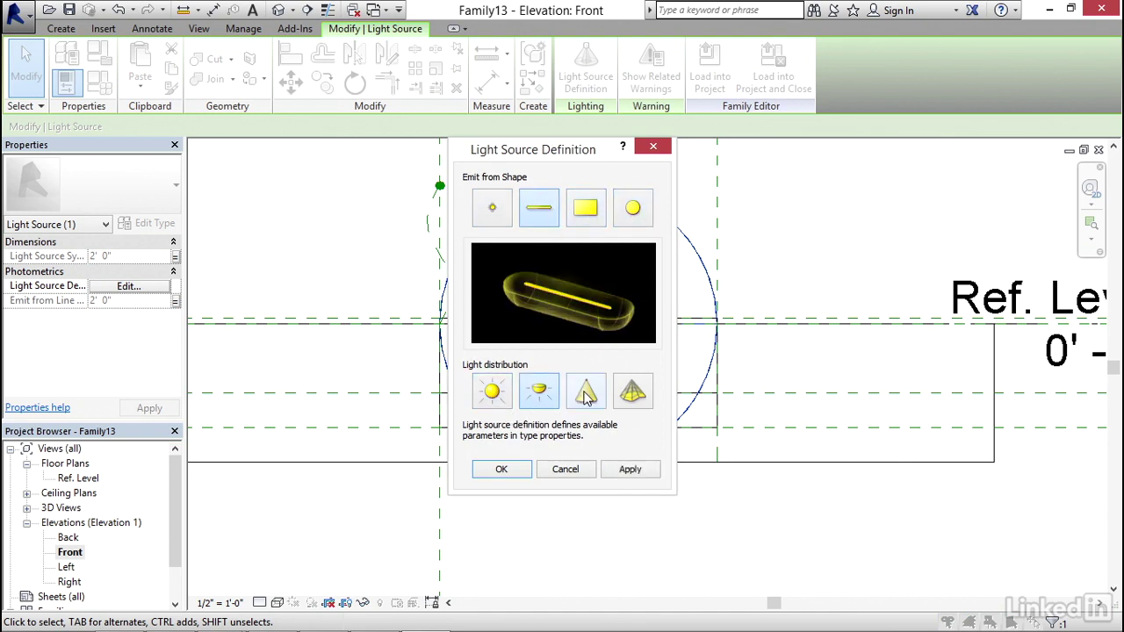
{"action": "left_click", "coordinate": [586, 392]}
{"action": "left_click", "coordinate": [630, 397]}
{"action": "left_click", "coordinate": [539, 393]}
{"action": "left_click", "coordinate": [629, 471]}
{"action": "left_click", "coordinate": [503, 469]}
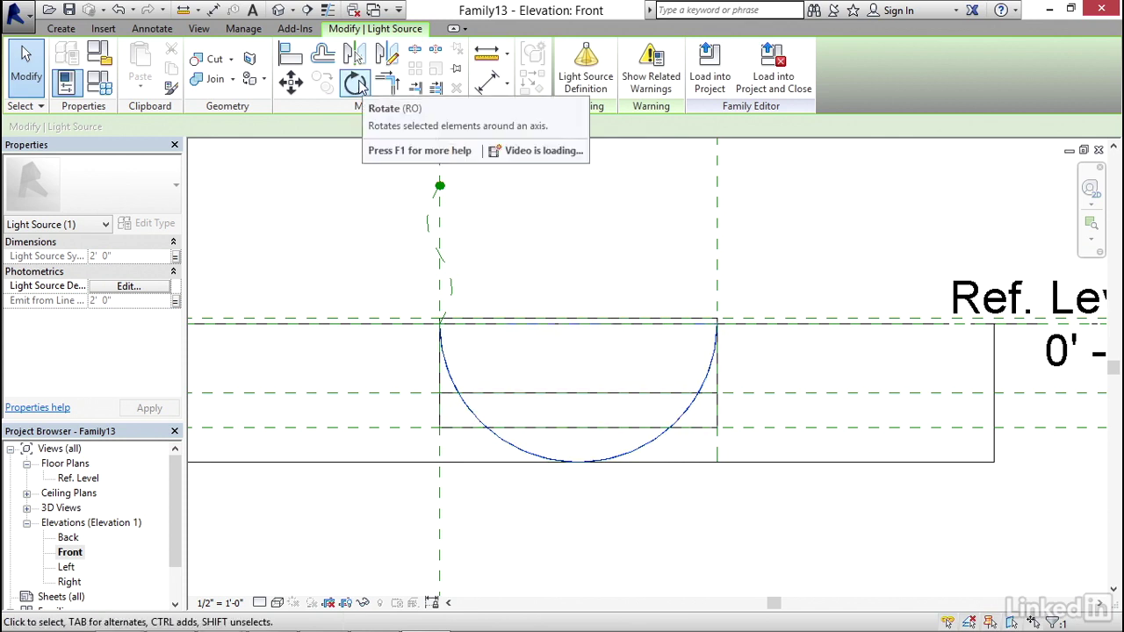
Rotate the light source 180° about its top-edge midpoint so the dome points upward.
{"action": "left_click", "coordinate": [355, 83]}
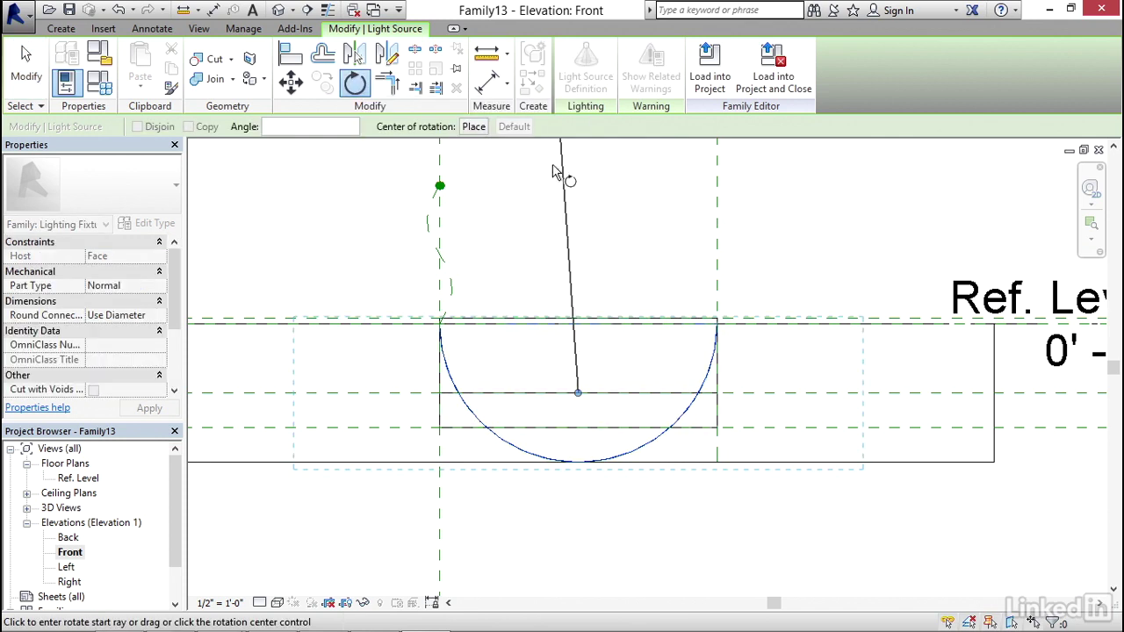
{"action": "left_click", "coordinate": [474, 128]}
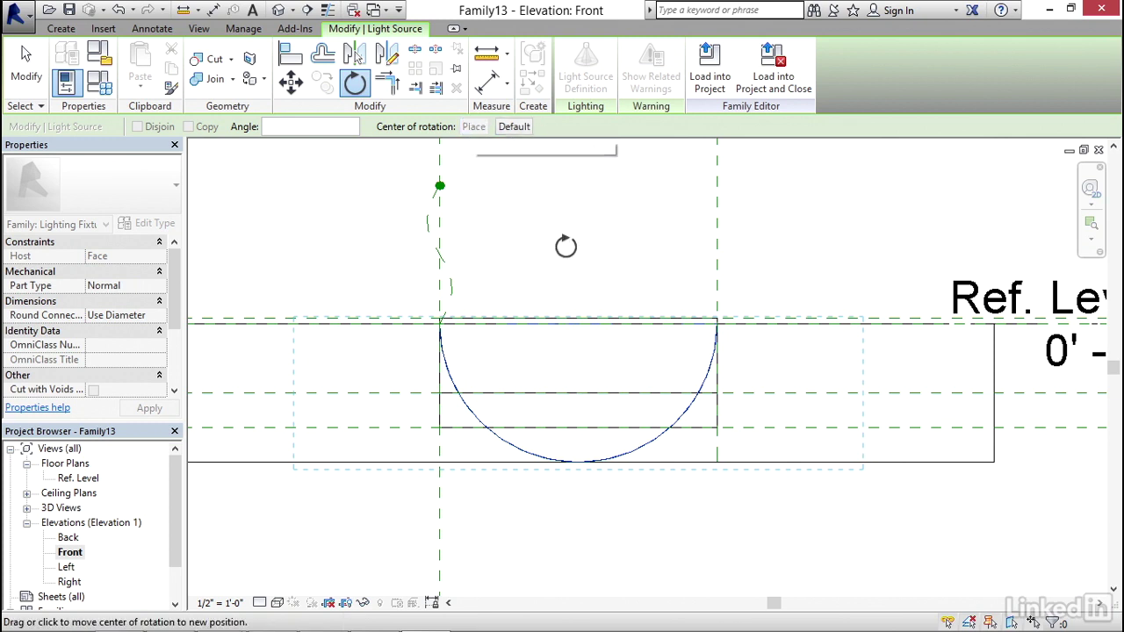
{"action": "left_click", "coordinate": [579, 314]}
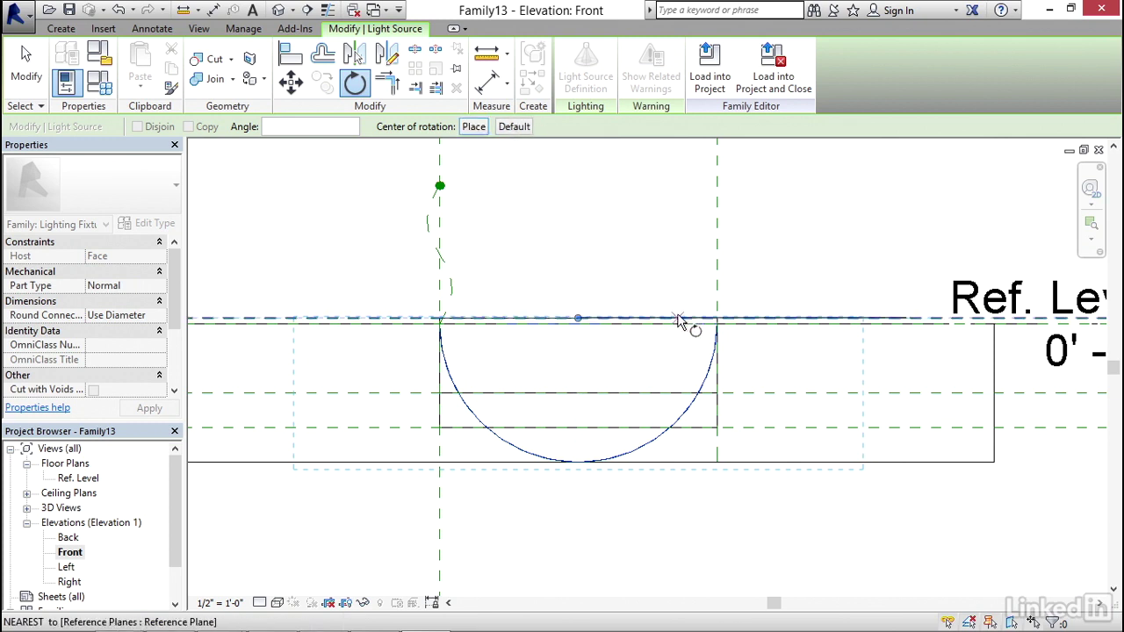
{"action": "left_click", "coordinate": [678, 318]}
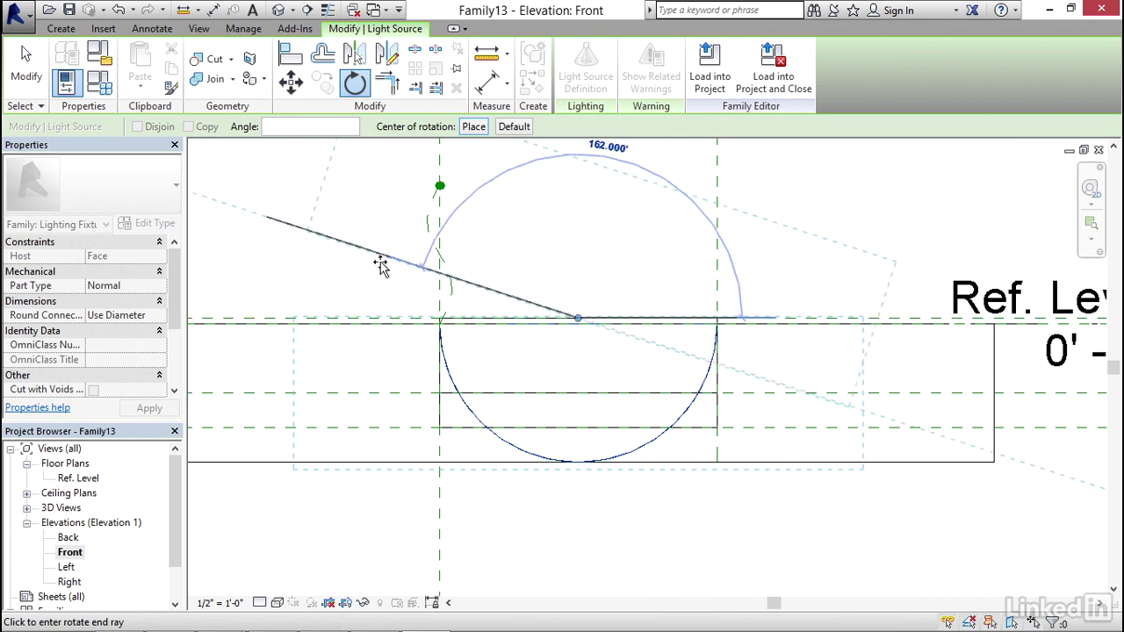
{"action": "left_click", "coordinate": [372, 315]}
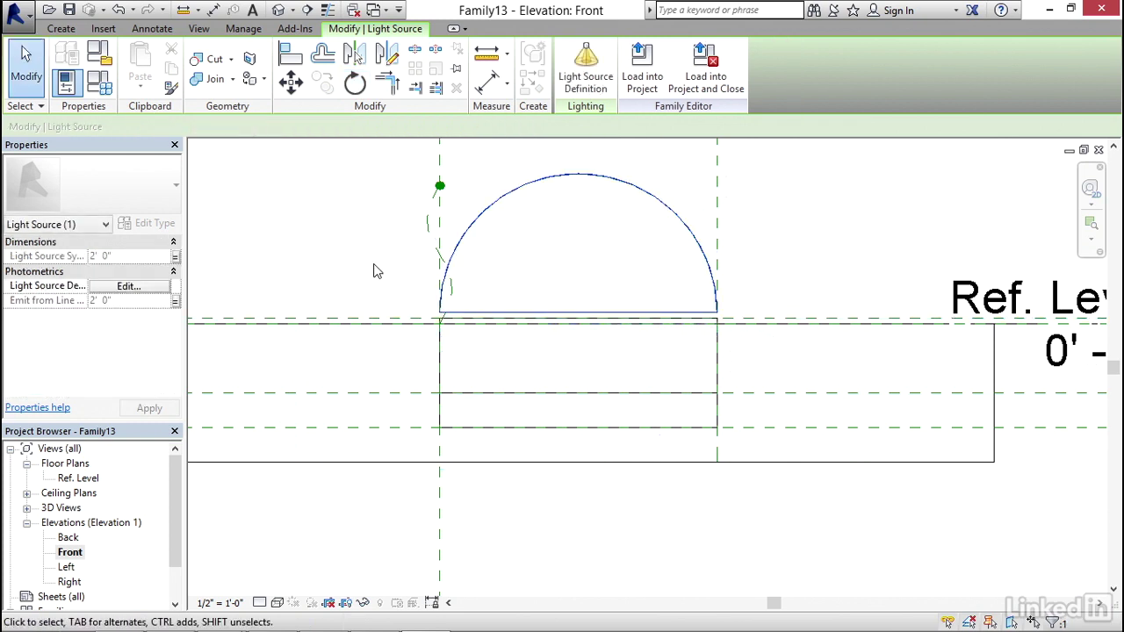
{"action": "key", "text": "Escape"}
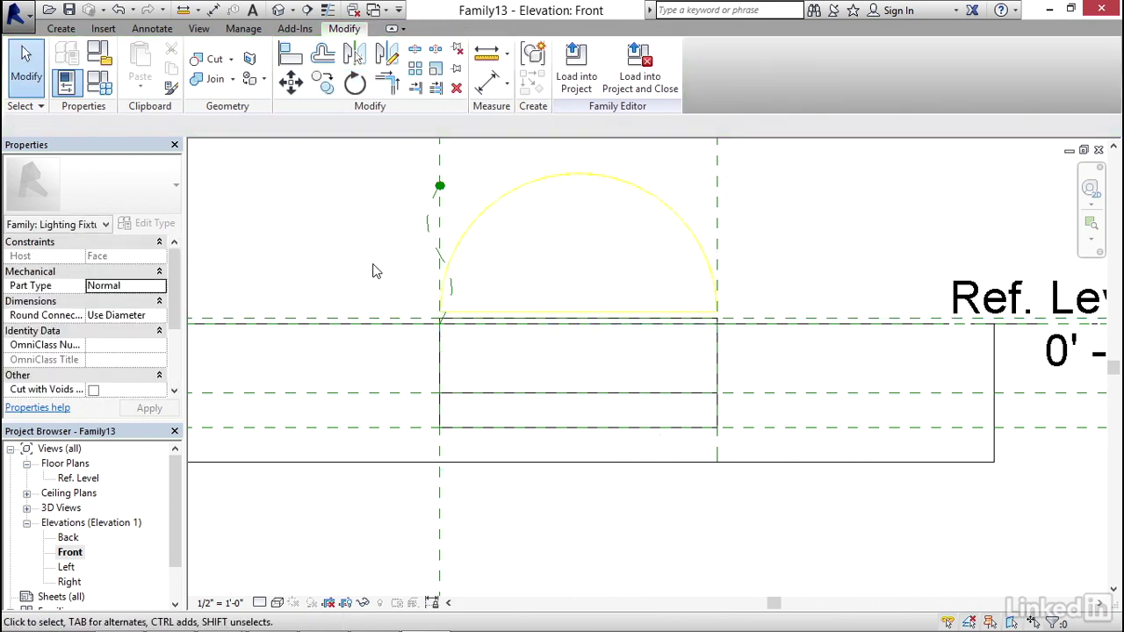
Drag the room calculation point to the top of the light dome and view the fixture in 3D.
{"action": "scroll", "coordinate": [509, 240], "scroll_direction": "up", "scroll_amount": 2}
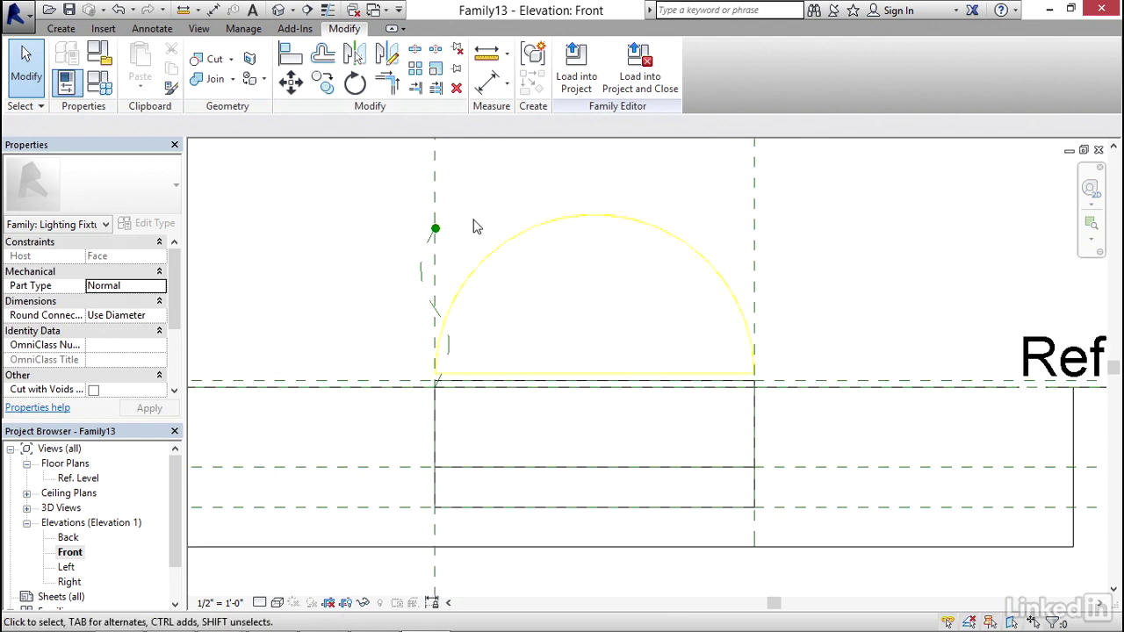
{"action": "left_click", "coordinate": [433, 229]}
{"action": "left_click_drag", "start_coordinate": [468, 231], "coordinate": [622, 211]}
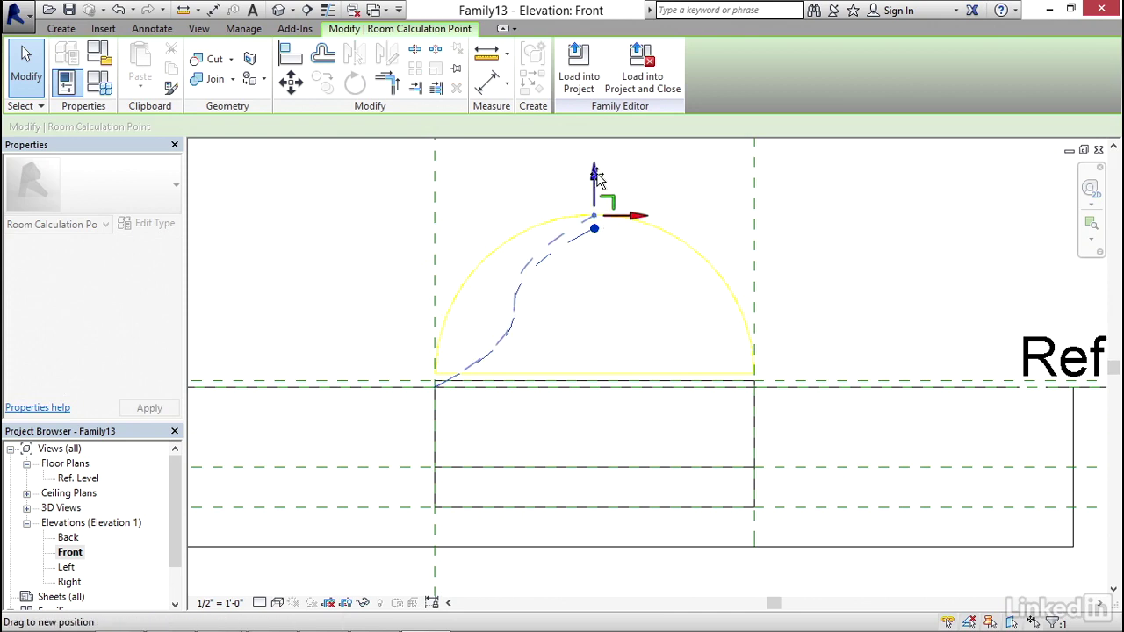
{"action": "left_click", "coordinate": [321, 276]}
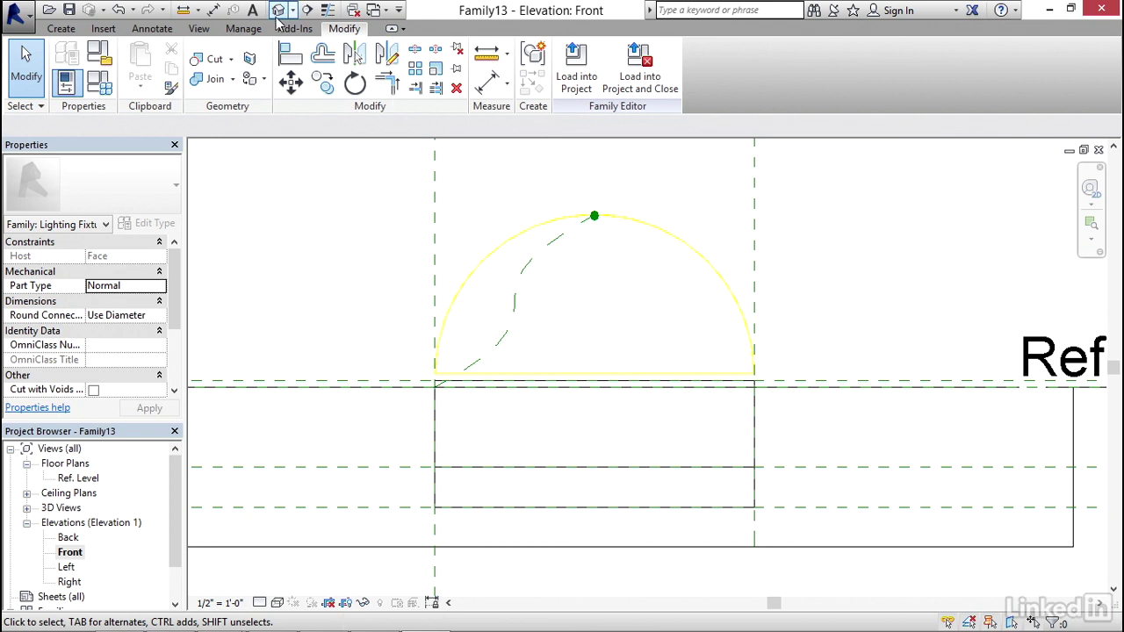
{"action": "left_click", "coordinate": [280, 10]}
{"action": "middle_click_drag", "start_coordinate": [414, 319], "coordinate": [381, 364], "text": "shift"}
{"action": "scroll", "coordinate": [381, 364], "scroll_direction": "up", "scroll_amount": 2}
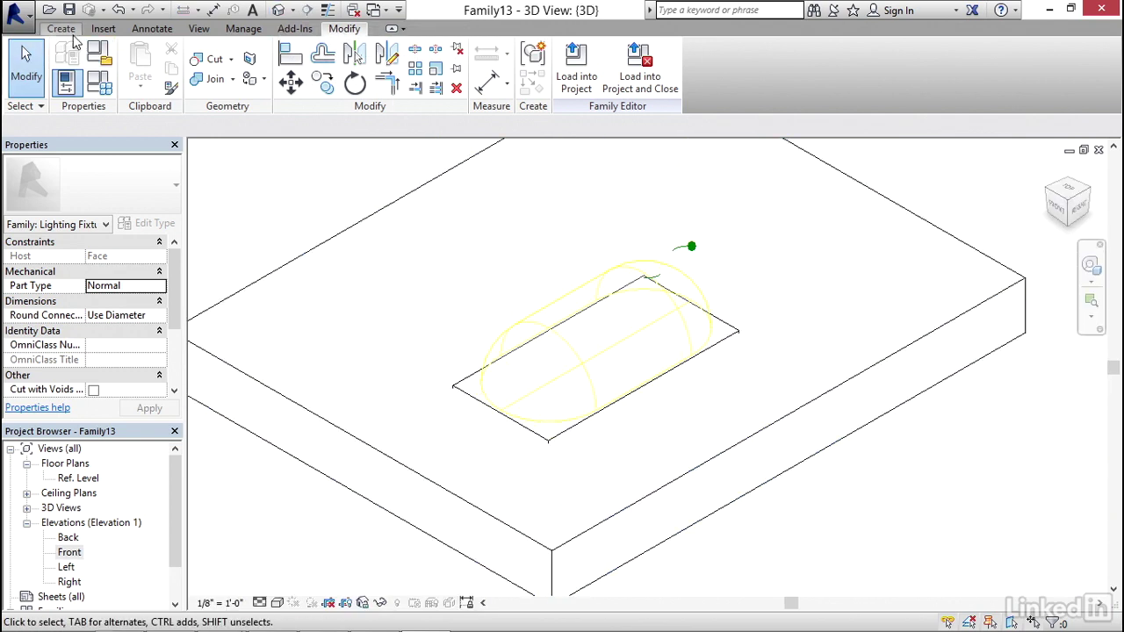
Place an electrical connector on the fixture body's face and select it.
{"action": "left_click", "coordinate": [63, 29]}
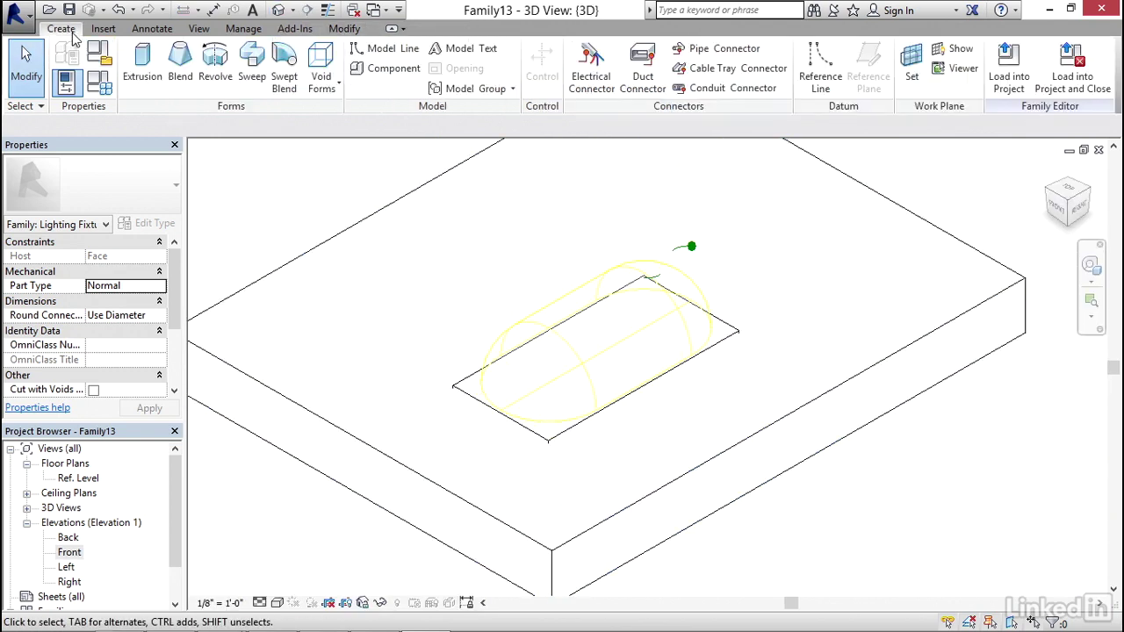
{"action": "left_click", "coordinate": [603, 70]}
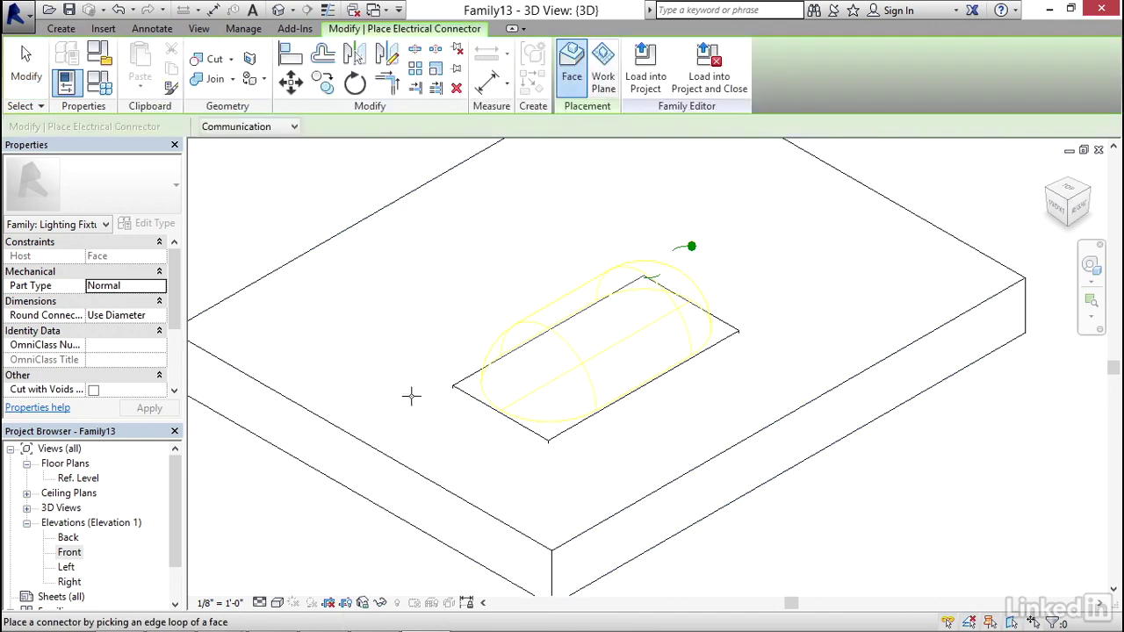
{"action": "left_click", "coordinate": [470, 376]}
{"action": "key", "text": "Tab"}
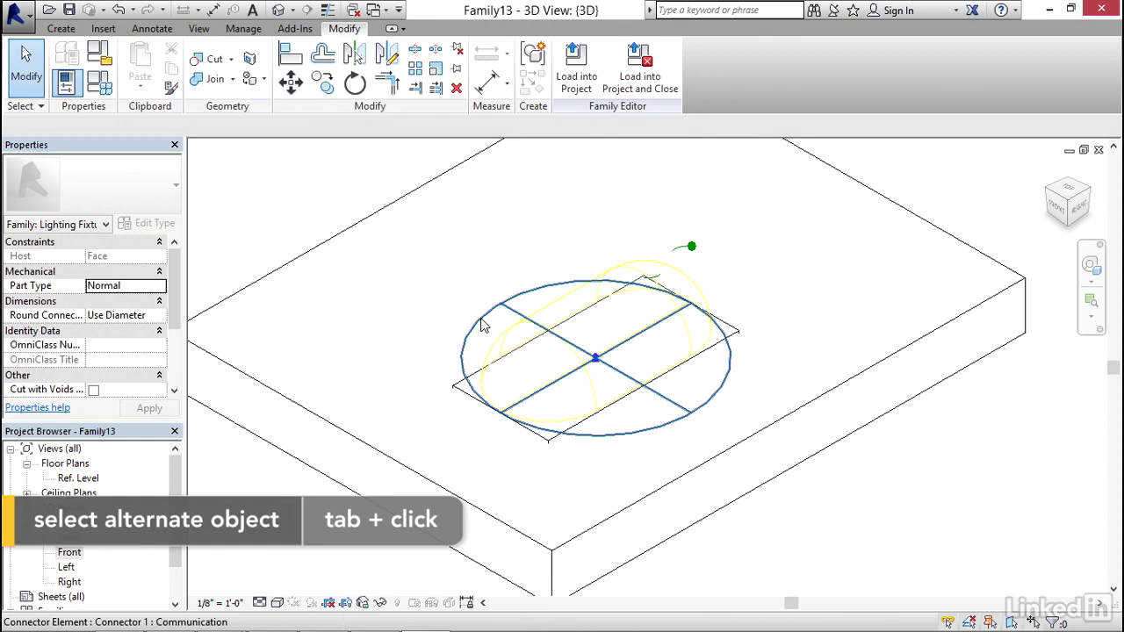
{"action": "left_click", "coordinate": [479, 319]}
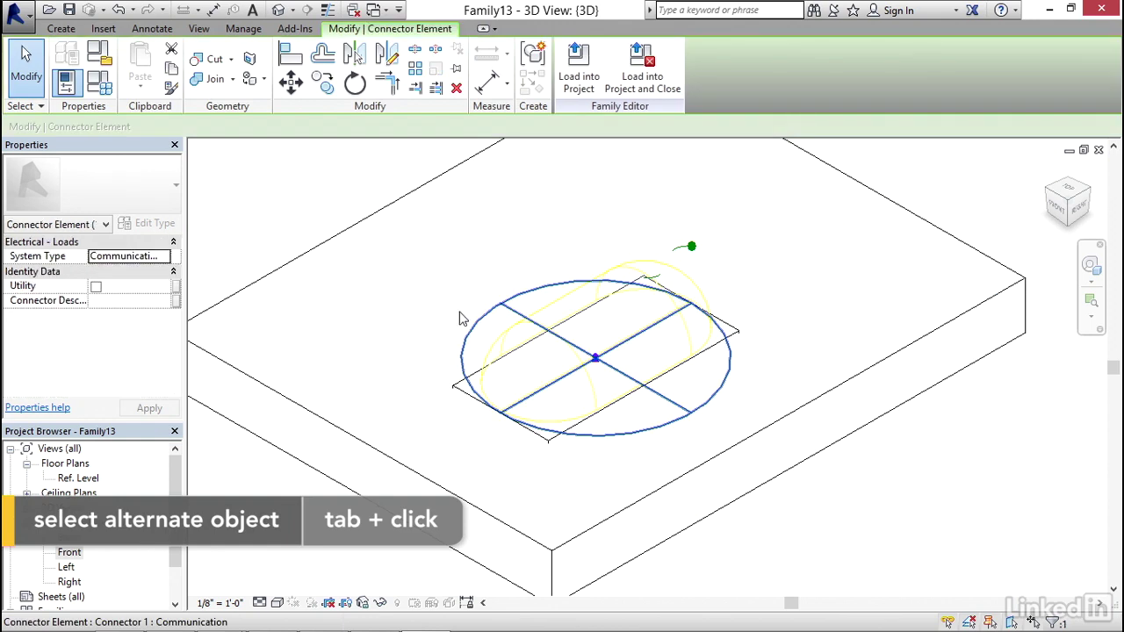
Set the connector's System Type to Power - Unbalanced and Load Classification to Lighting.
{"action": "left_click", "coordinate": [163, 257]}
{"action": "left_click_drag", "start_coordinate": [194, 314], "coordinate": [190, 301]}
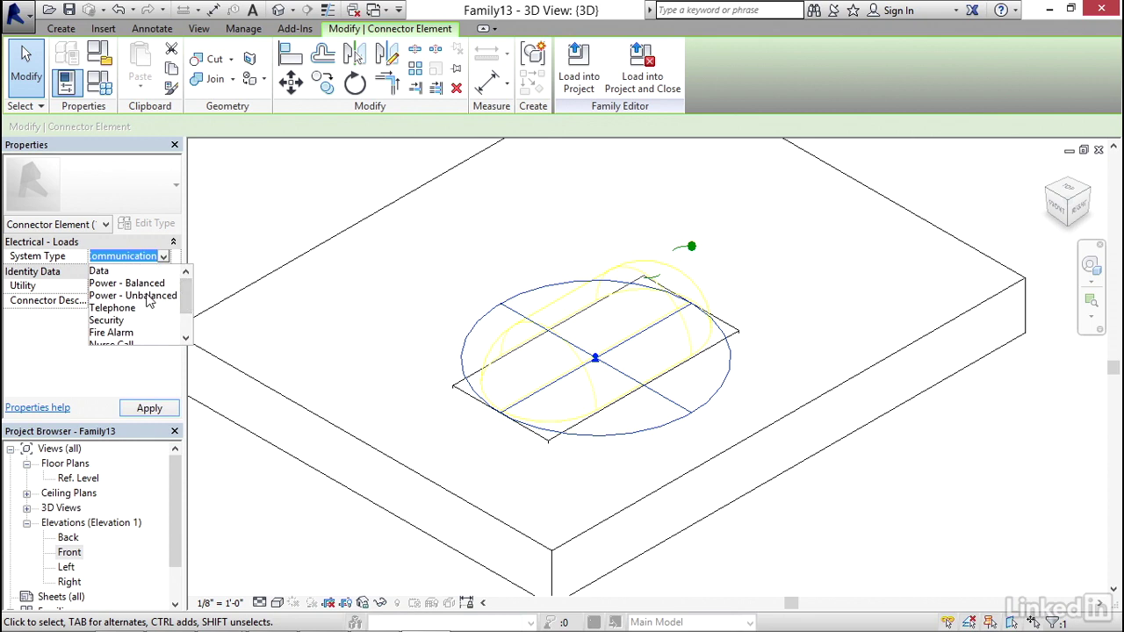
{"action": "left_click", "coordinate": [148, 297]}
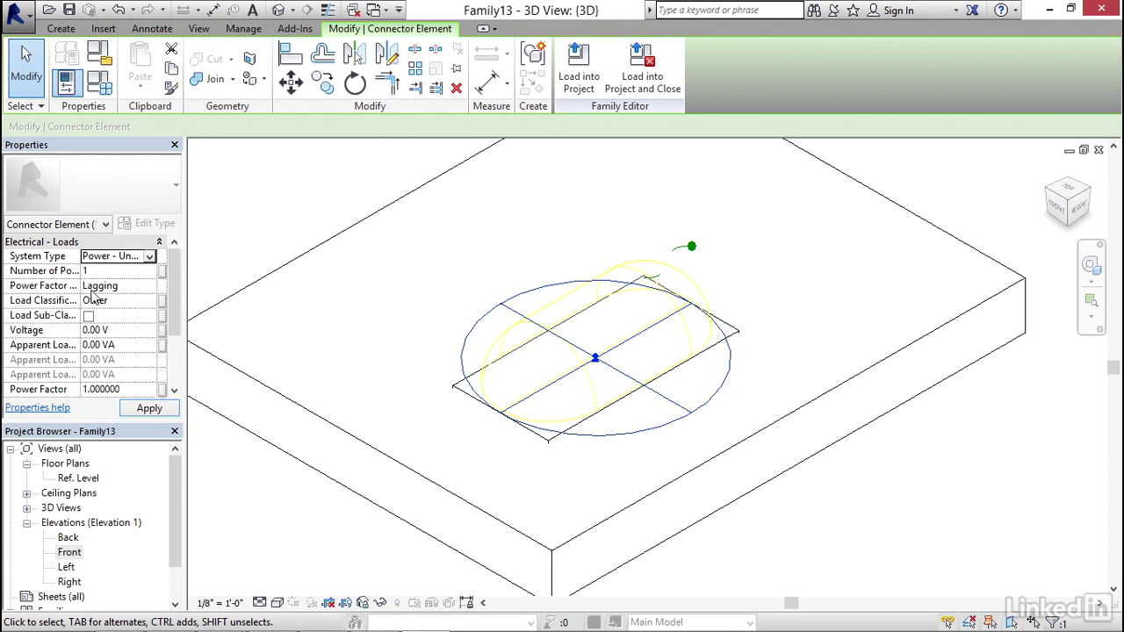
{"action": "left_click", "coordinate": [122, 301]}
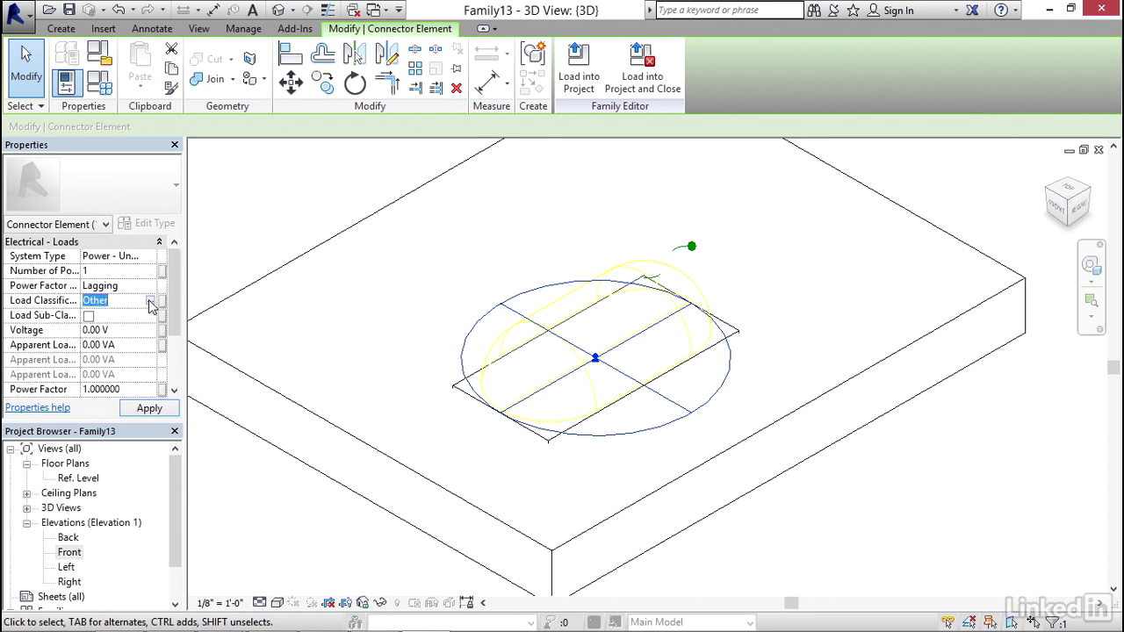
{"action": "left_click", "coordinate": [159, 302]}
{"action": "left_click", "coordinate": [392, 253]}
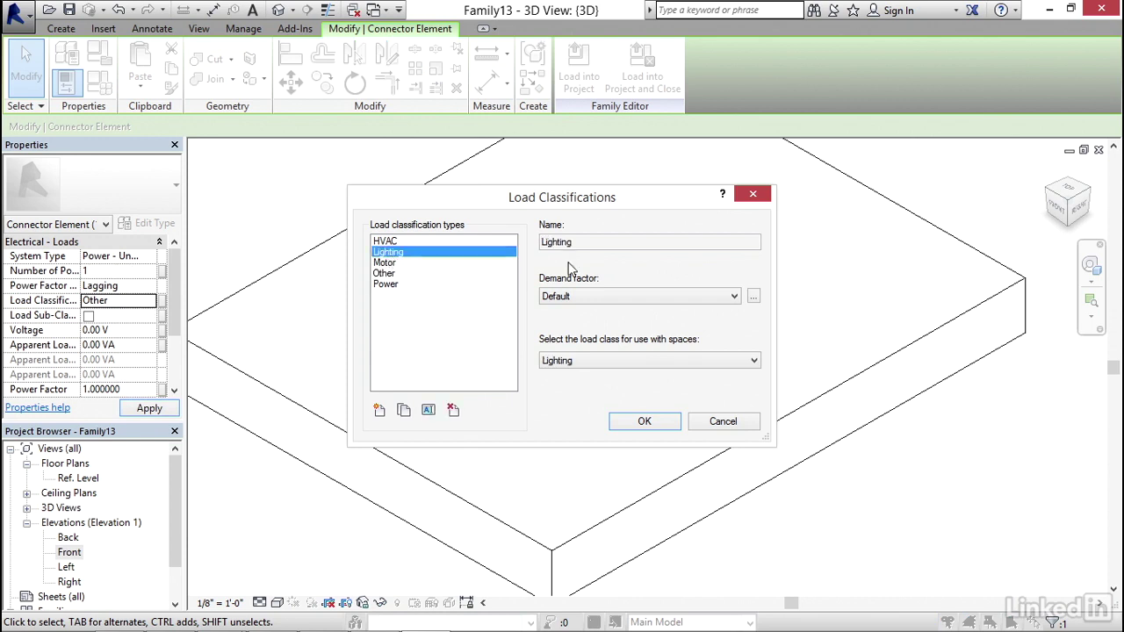
{"action": "left_click", "coordinate": [645, 421]}
Set the connector voltage to 277 V and associate it with a new Volts family parameter.
{"action": "left_click", "coordinate": [118, 331]}
{"action": "type", "text": "244.00 V"}
{"action": "left_click_drag", "start_coordinate": [130, 334], "coordinate": [47, 344]}
{"action": "type", "text": "277"}
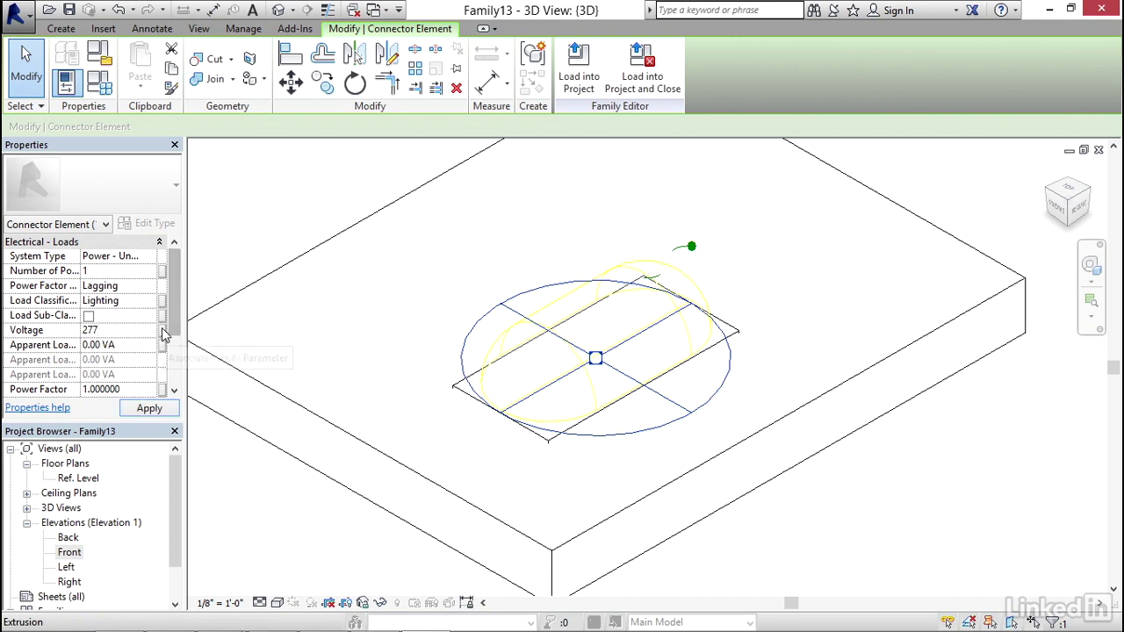
{"action": "left_click", "coordinate": [162, 331]}
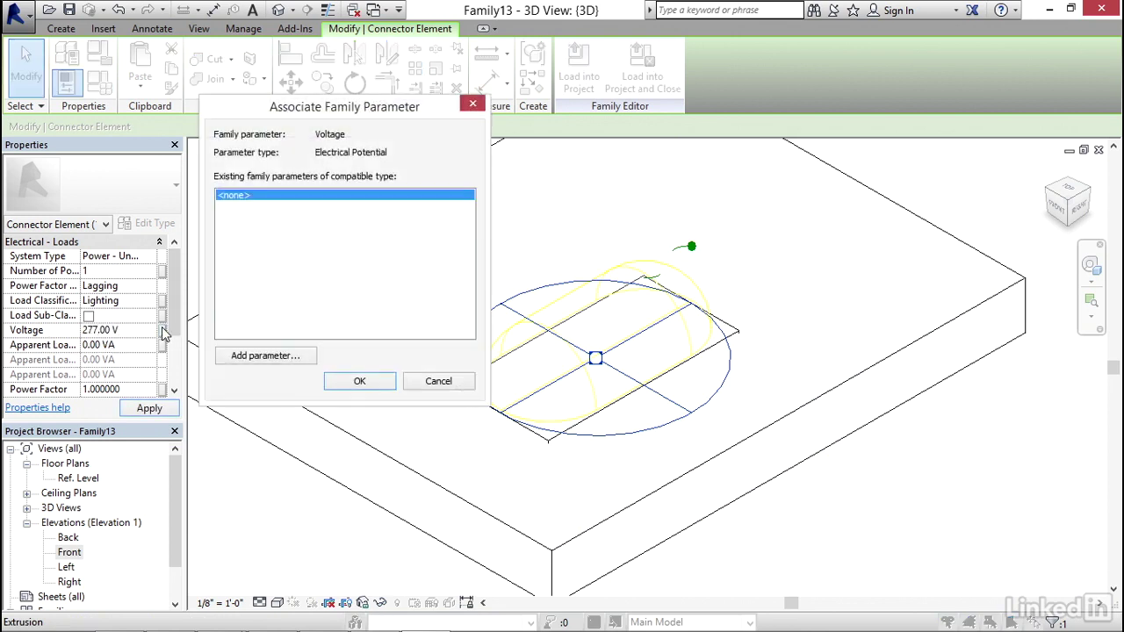
{"action": "left_click", "coordinate": [268, 357]}
{"action": "type", "text": "Volts"}
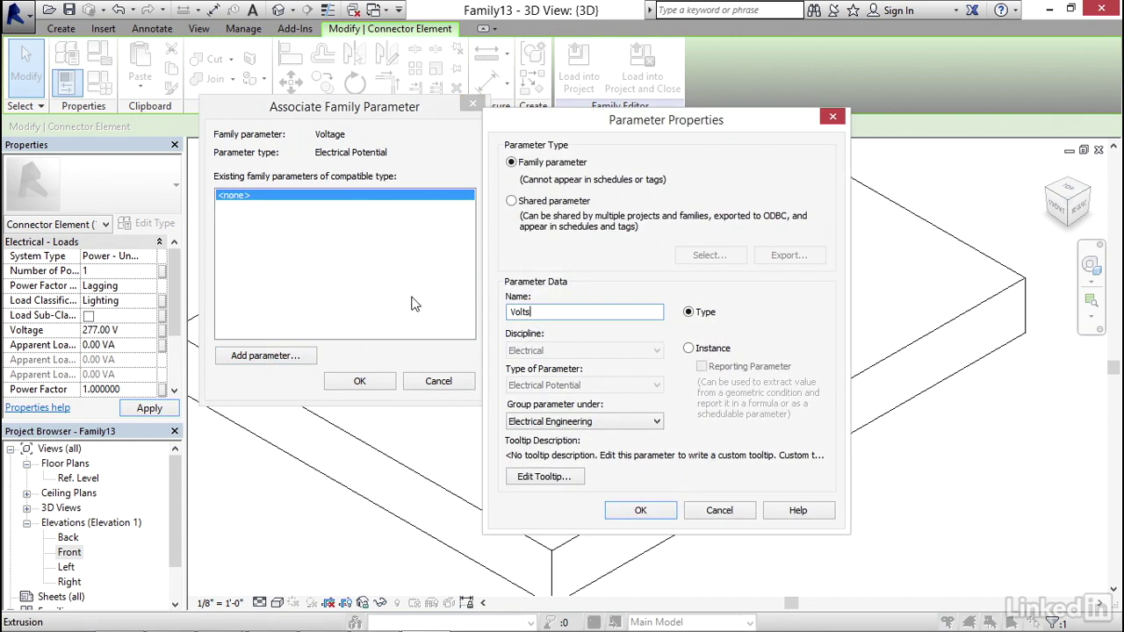
{"action": "left_click", "coordinate": [642, 510]}
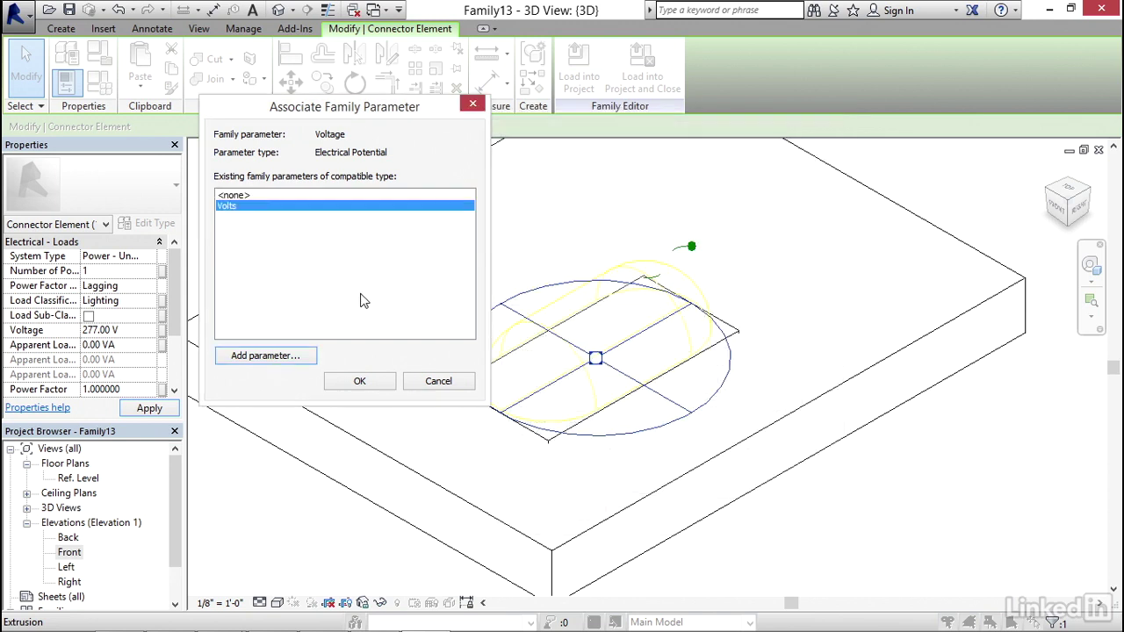
{"action": "left_click", "coordinate": [358, 380]}
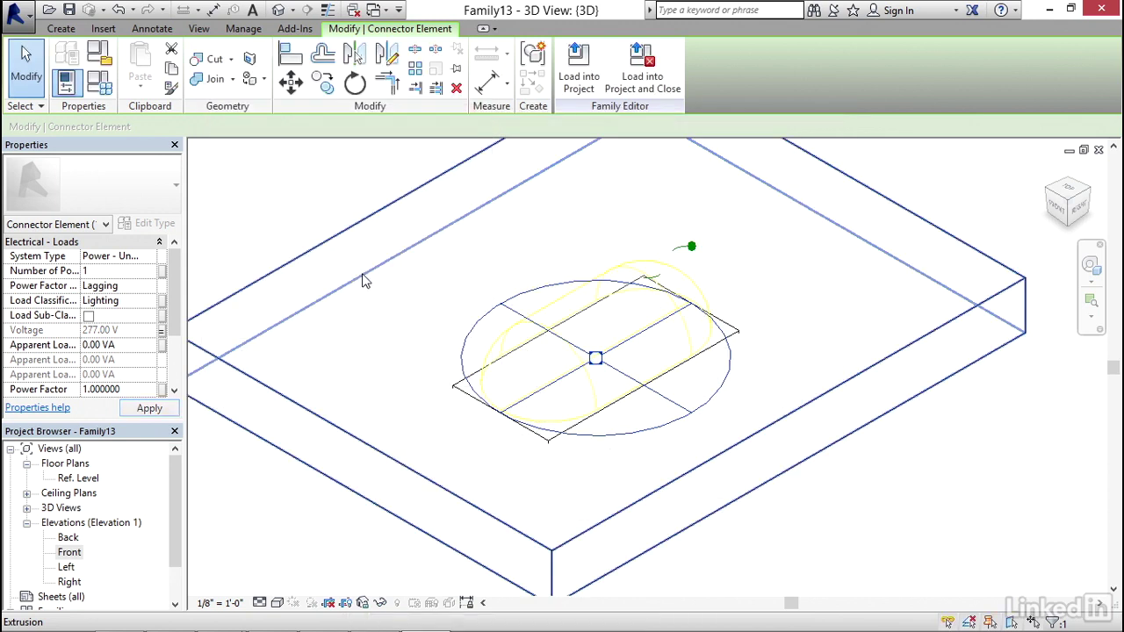
{"action": "middle_click_drag", "start_coordinate": [400, 322], "coordinate": [337, 272]}
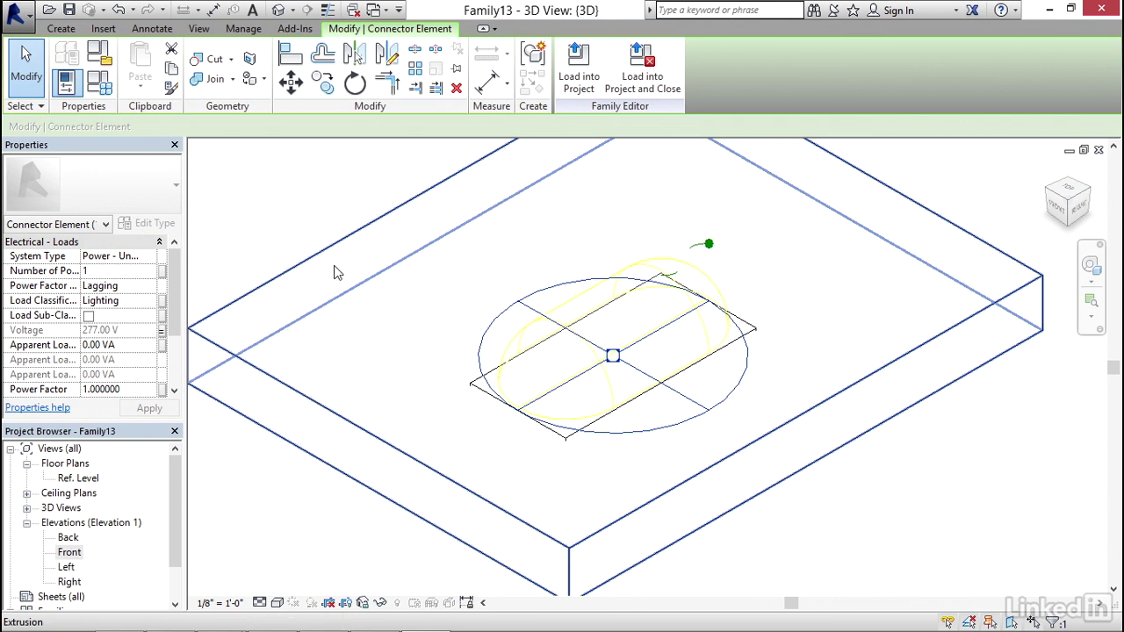
{"action": "left_click", "coordinate": [349, 319]}
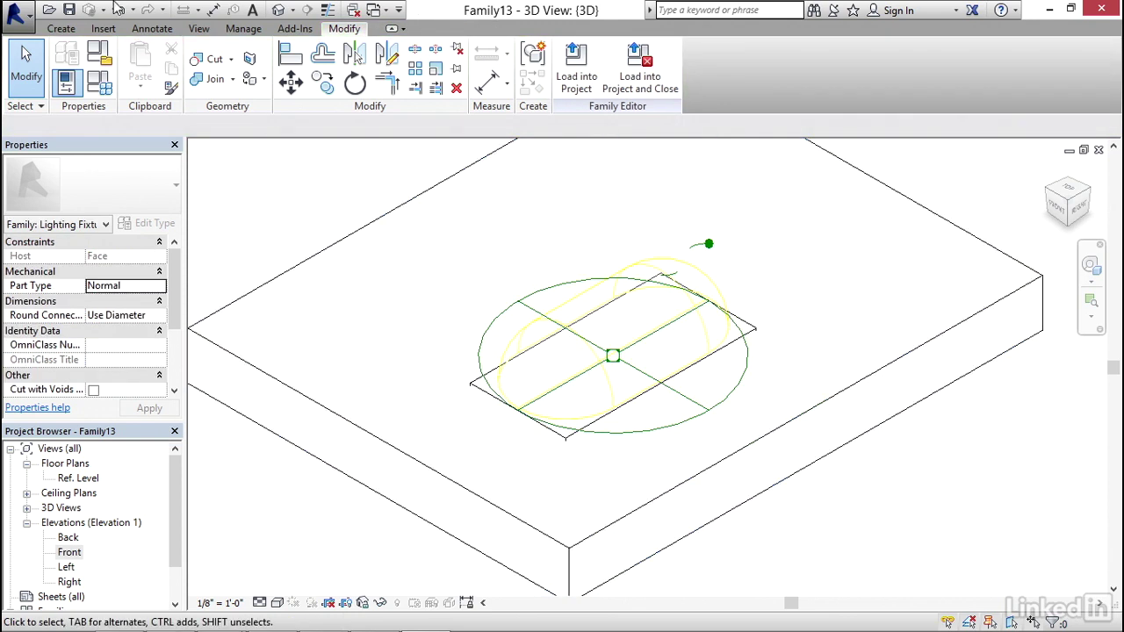
Save the family under the new file name 2x4 Fixture.
{"action": "left_click", "coordinate": [69, 10]}
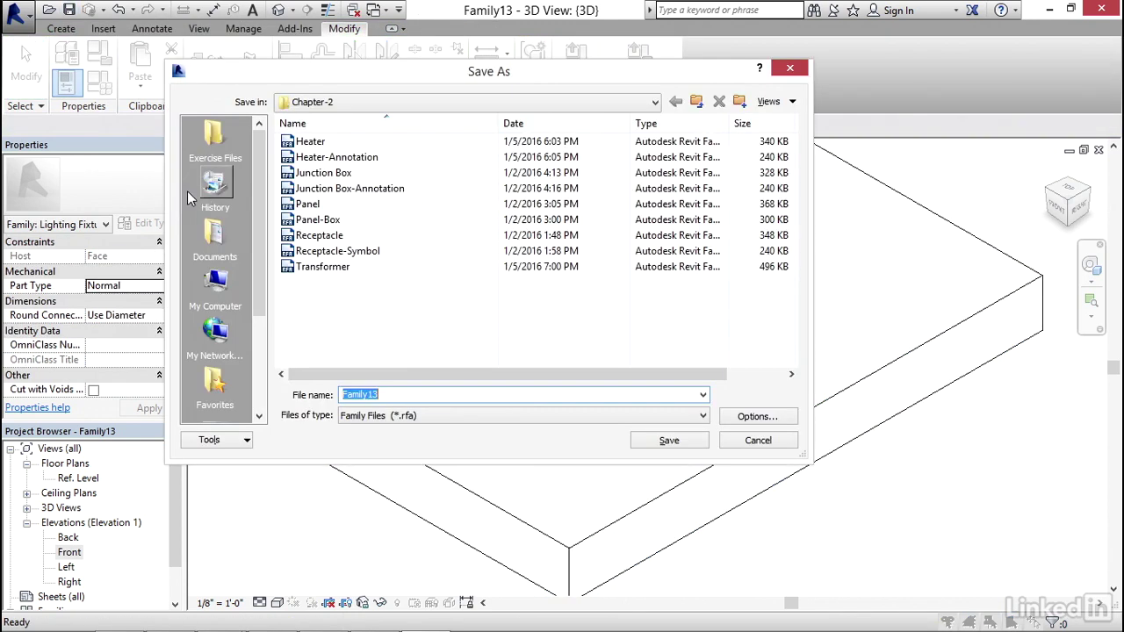
{"action": "left_click_drag", "start_coordinate": [395, 393], "coordinate": [331, 388]}
{"action": "type", "text": "2x4 Fixture"}
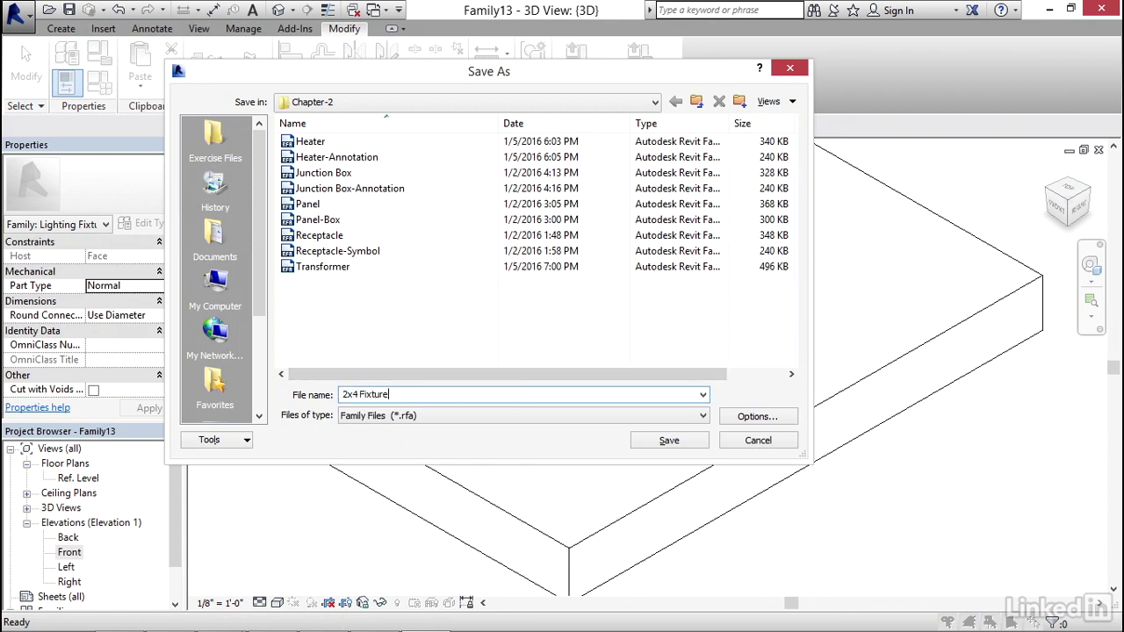
{"action": "left_click", "coordinate": [757, 418]}
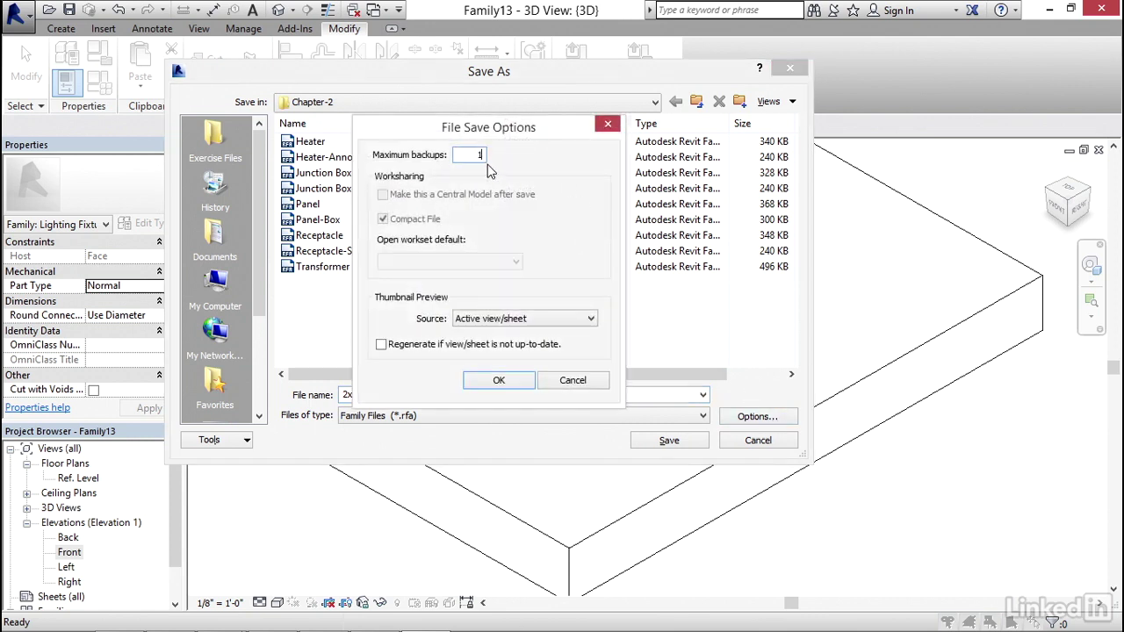
{"action": "left_click", "coordinate": [498, 380]}
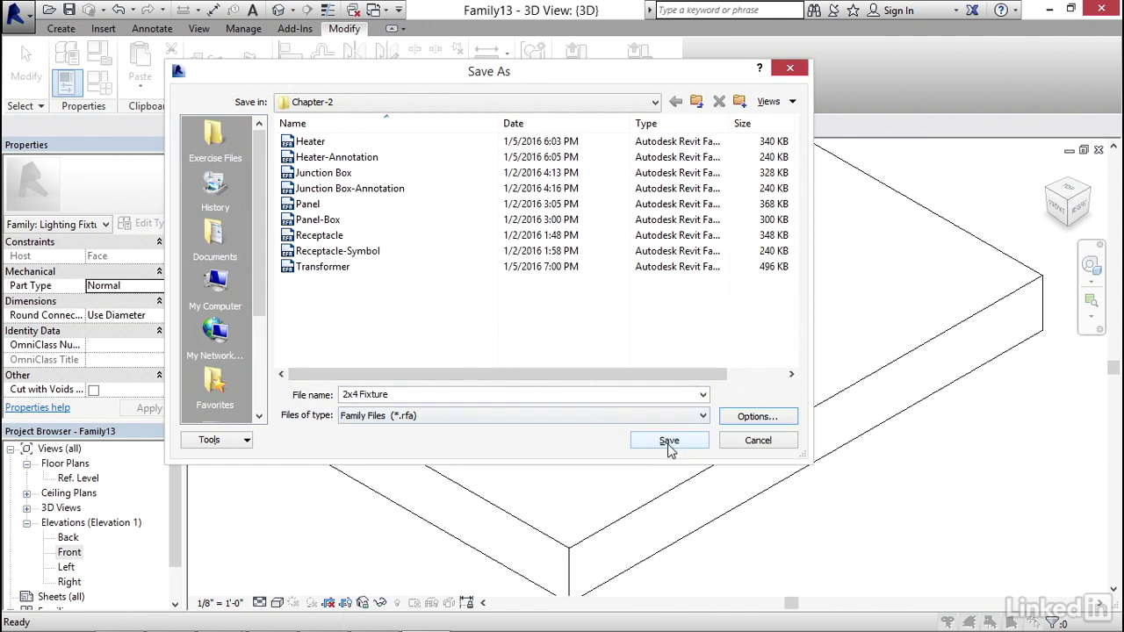
{"action": "left_click", "coordinate": [668, 441]}
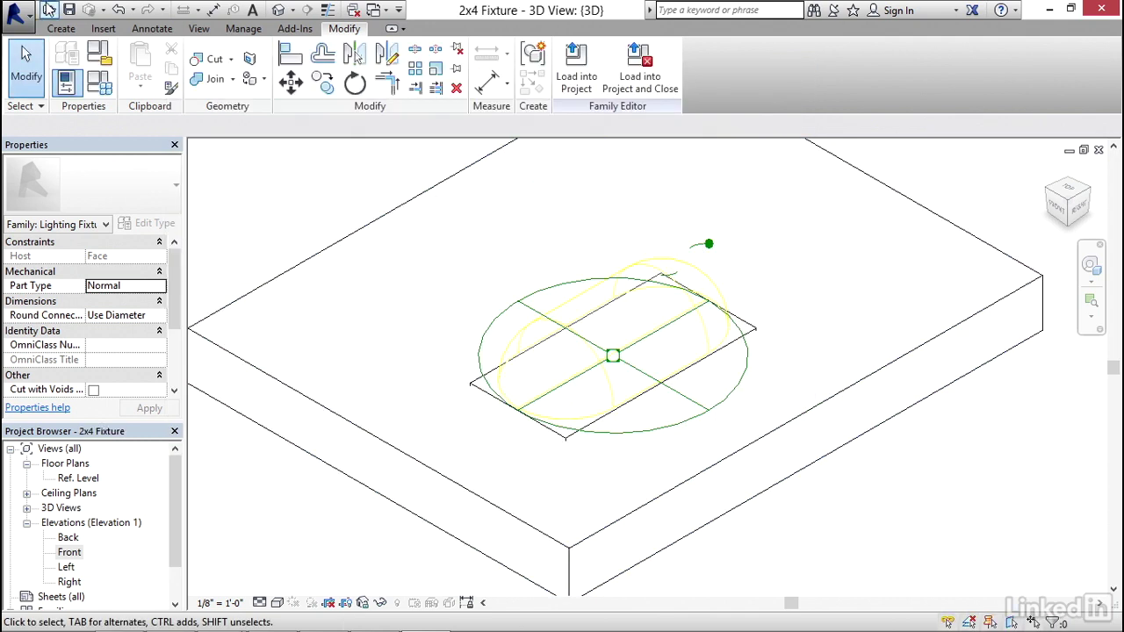
Open Electrical-Test.rvt and its first electrical ceiling plan, then return to the 2x4 Fixture family.
{"action": "left_click", "coordinate": [19, 19]}
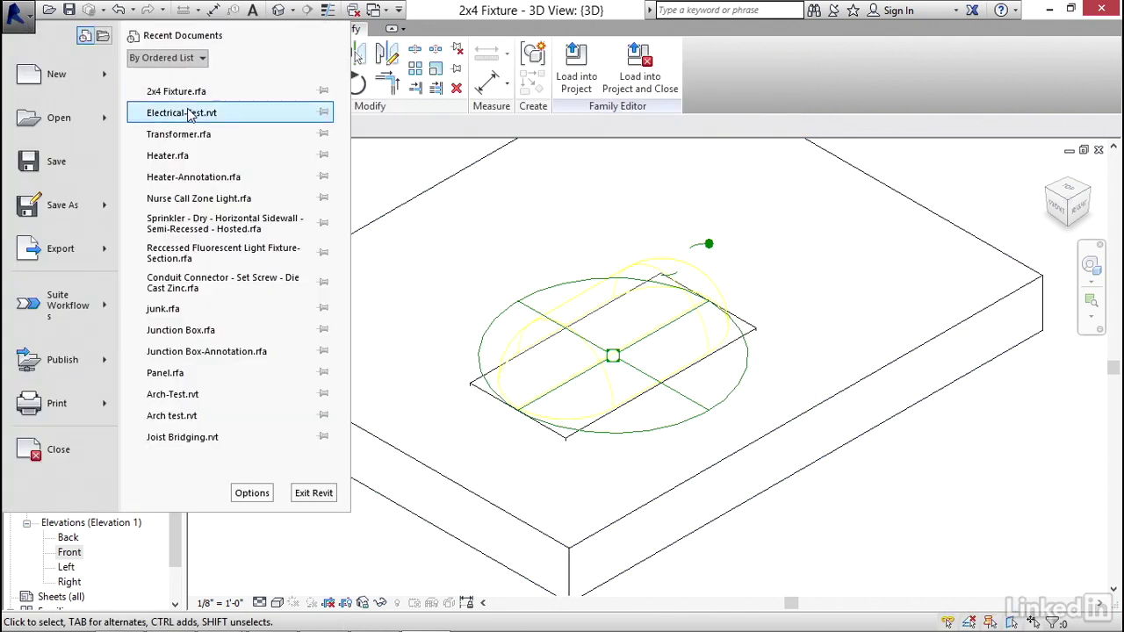
{"action": "left_click", "coordinate": [180, 112]}
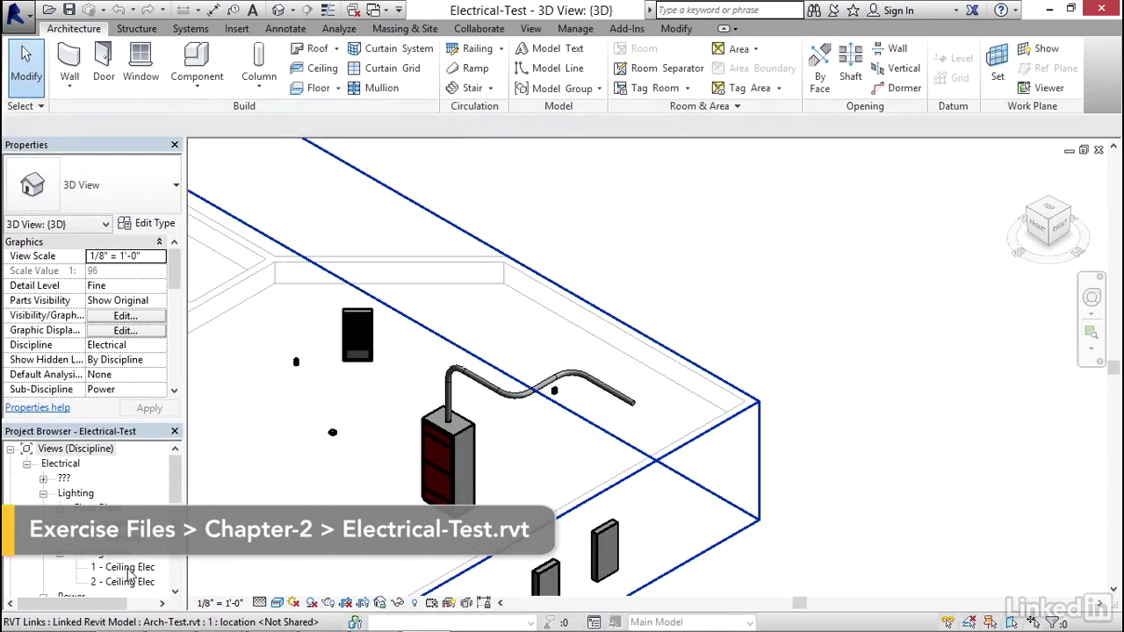
{"action": "double_click", "coordinate": [127, 568]}
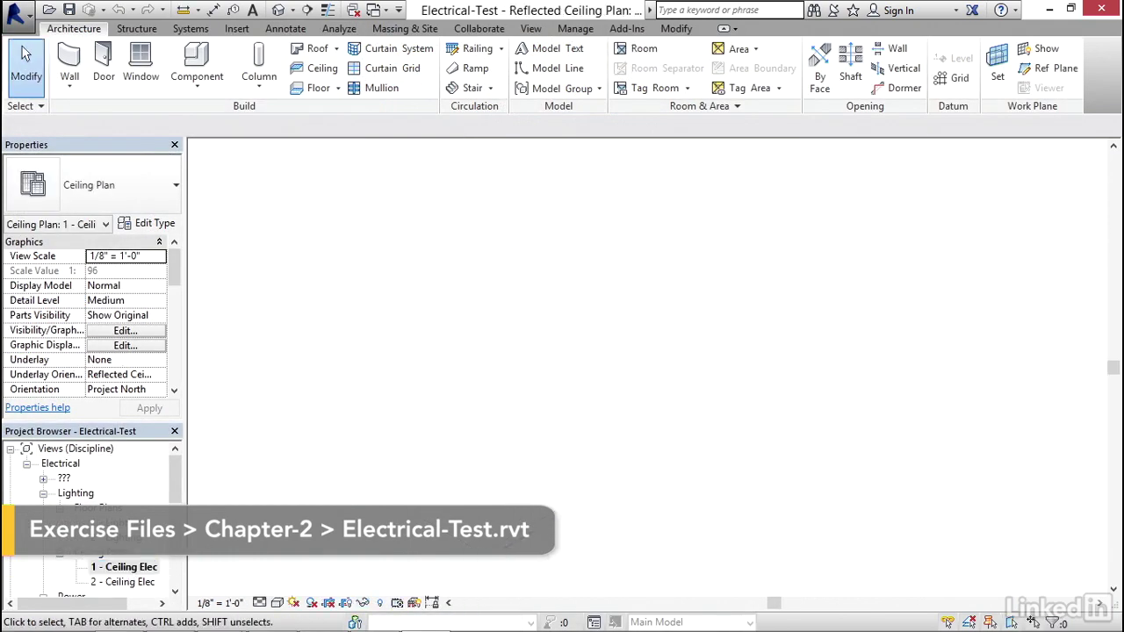
{"action": "scroll", "coordinate": [573, 367], "scroll_direction": "up", "scroll_amount": 8}
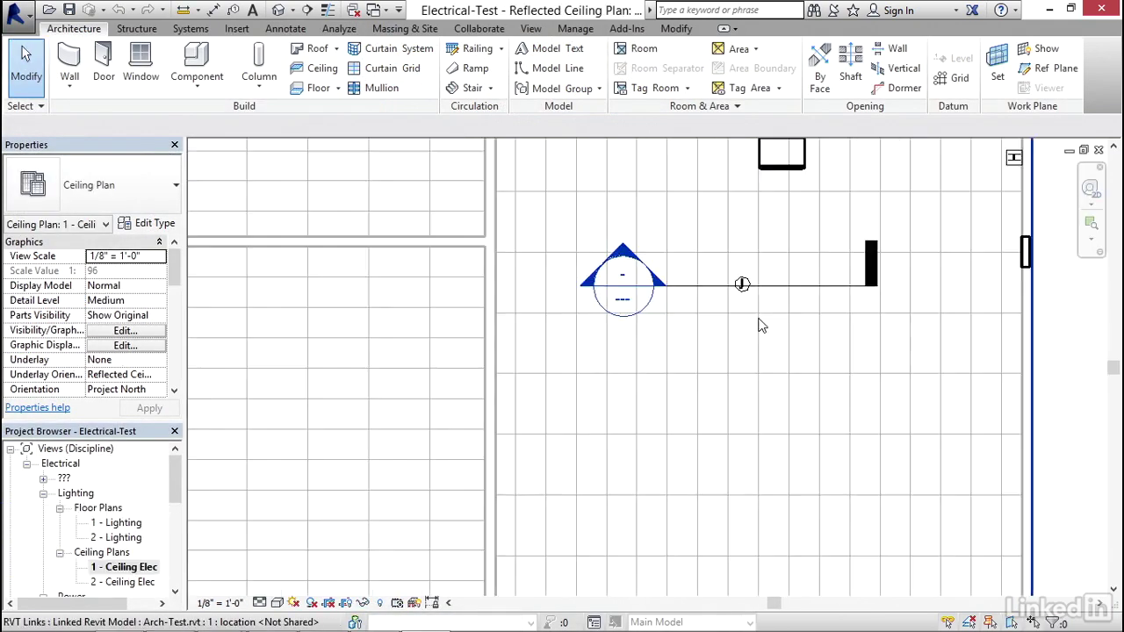
{"action": "scroll", "coordinate": [619, 379], "scroll_direction": "up", "scroll_amount": 3}
{"action": "middle_click_drag", "start_coordinate": [562, 445], "coordinate": [599, 461]}
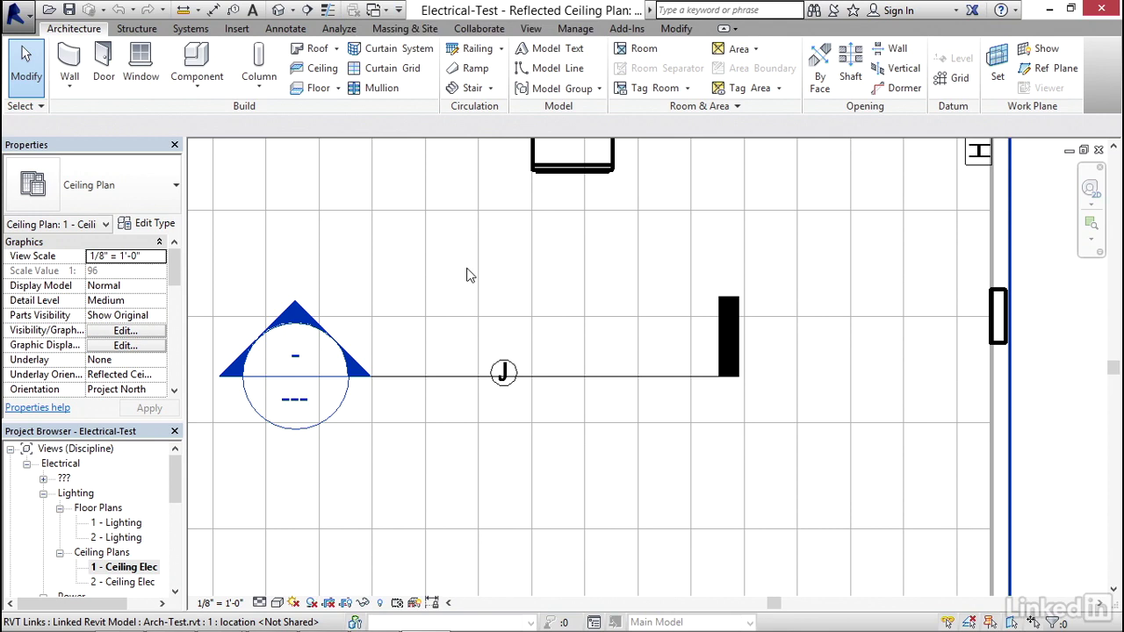
{"action": "key", "text": "ctrl+Tab"}
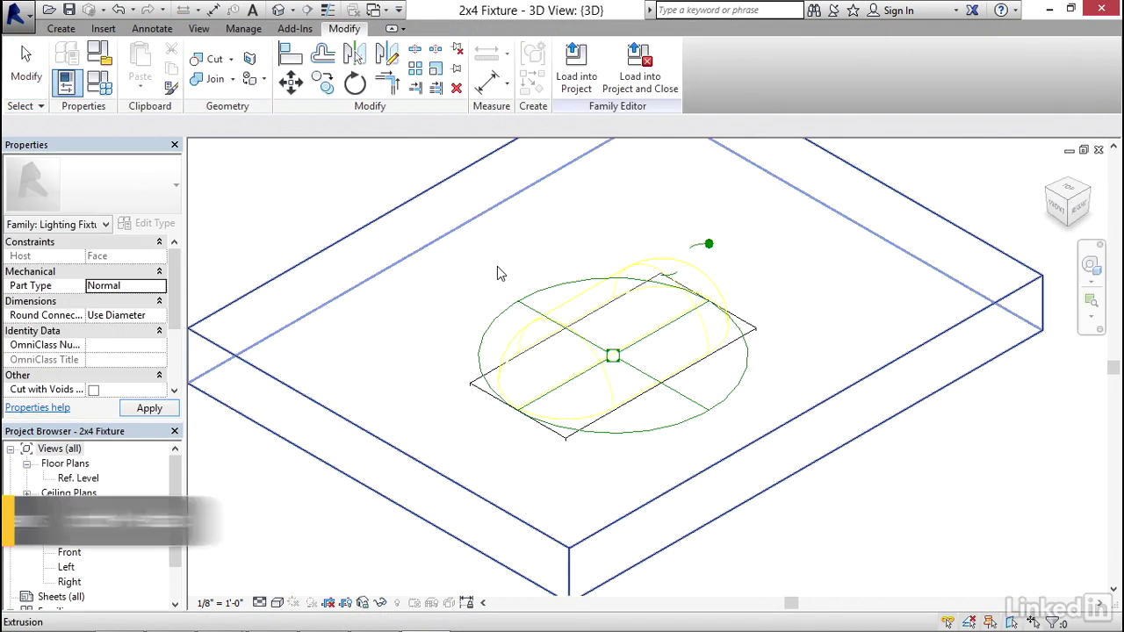
Load the family and place it on the ceiling face, rotated vertical beside the junction box, then reopen it for editing.
{"action": "left_click", "coordinate": [578, 81]}
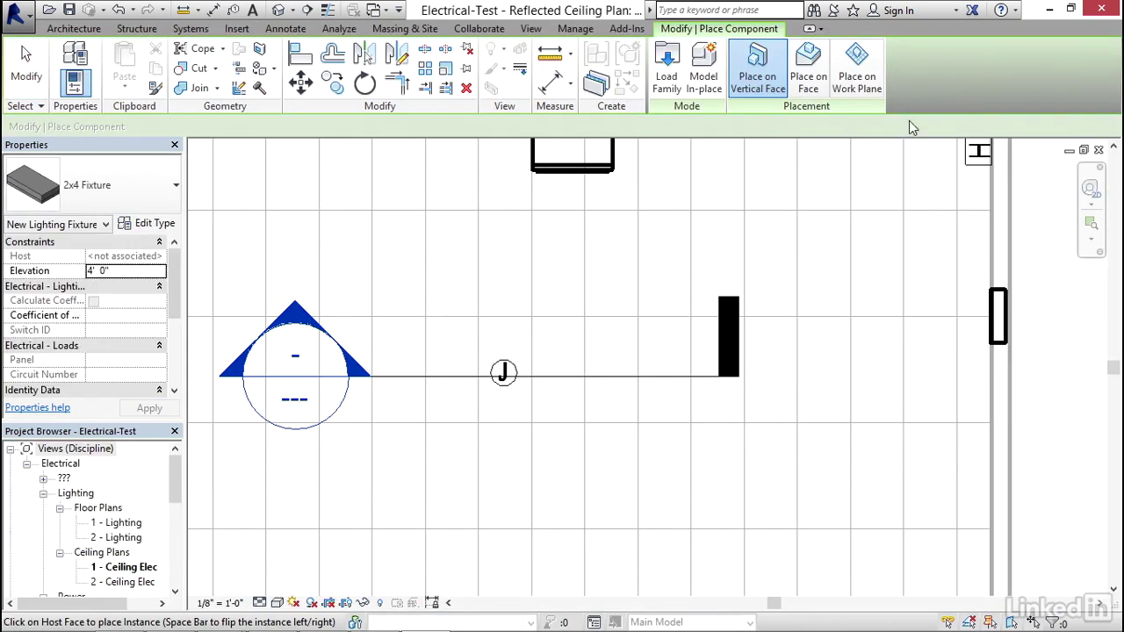
{"action": "left_click", "coordinate": [809, 79]}
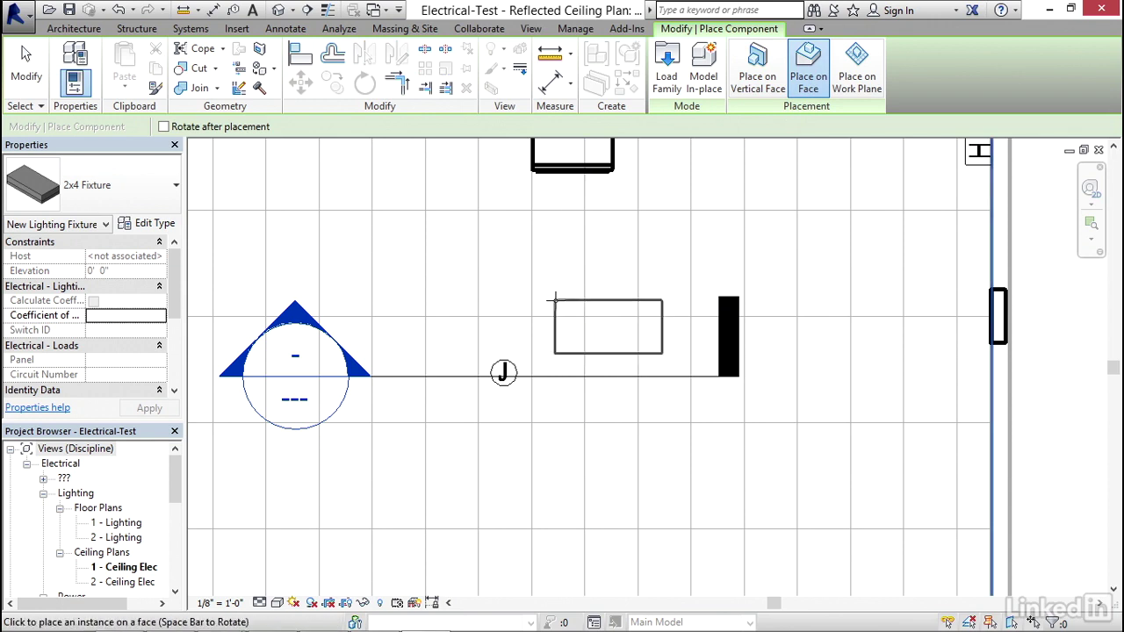
{"action": "key", "text": "space"}
{"action": "key", "text": "space"}
{"action": "key", "text": "space"}
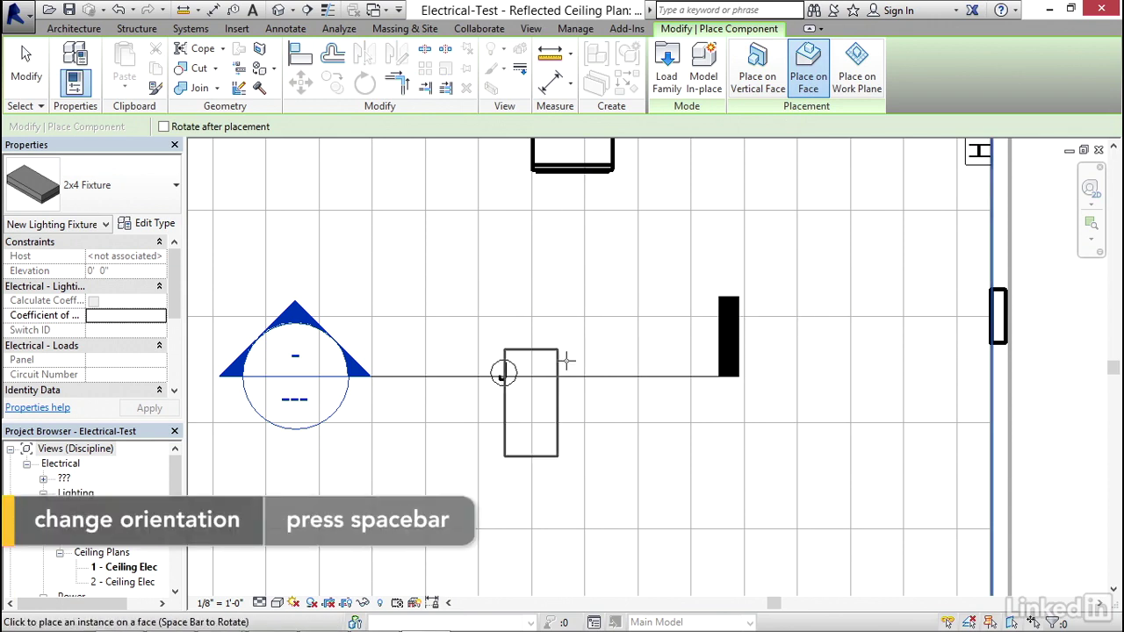
{"action": "left_click", "coordinate": [639, 318]}
{"action": "key", "text": "Escape"}
{"action": "key", "text": "Escape"}
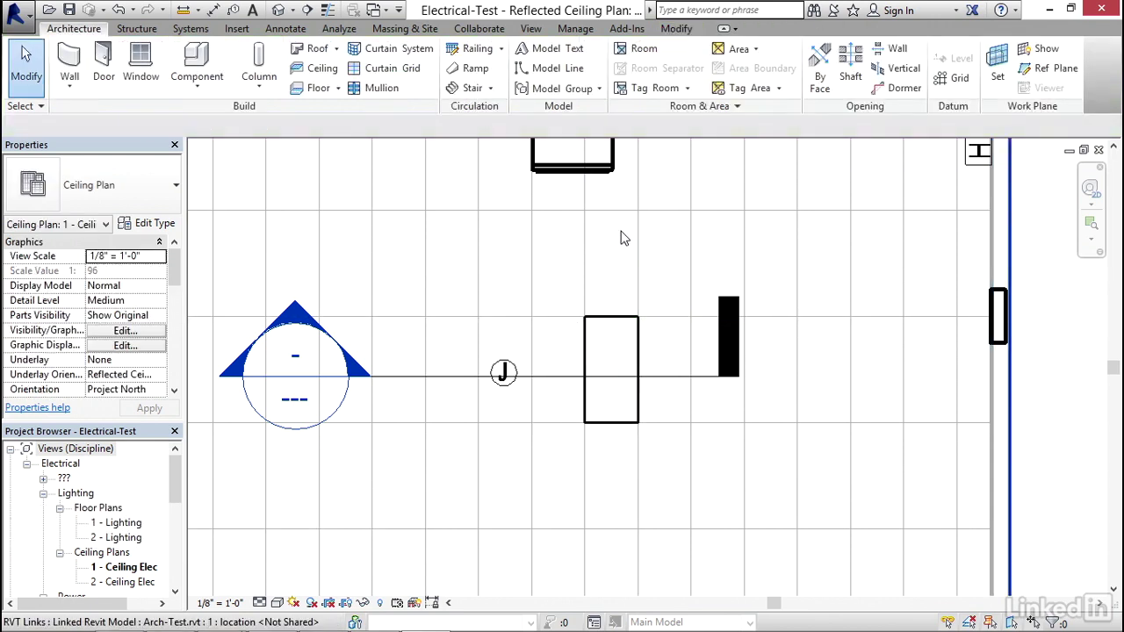
{"action": "double_click", "coordinate": [606, 329]}
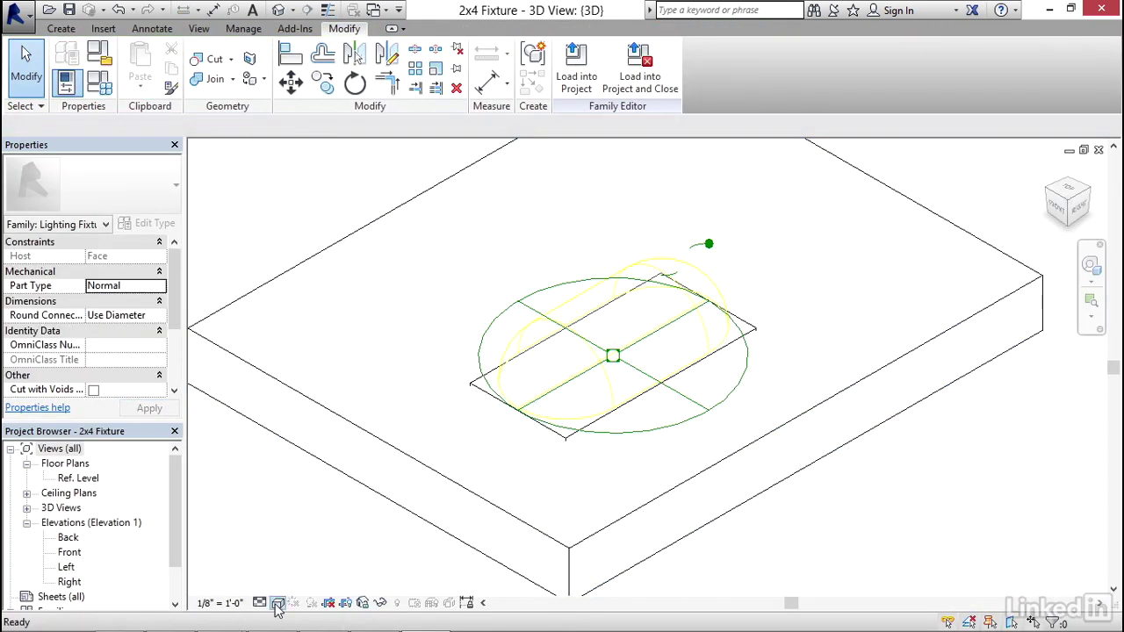
Switch the family view to Wireframe and select the clearance extrusion.
{"action": "left_click", "coordinate": [278, 603]}
{"action": "left_click", "coordinate": [320, 508]}
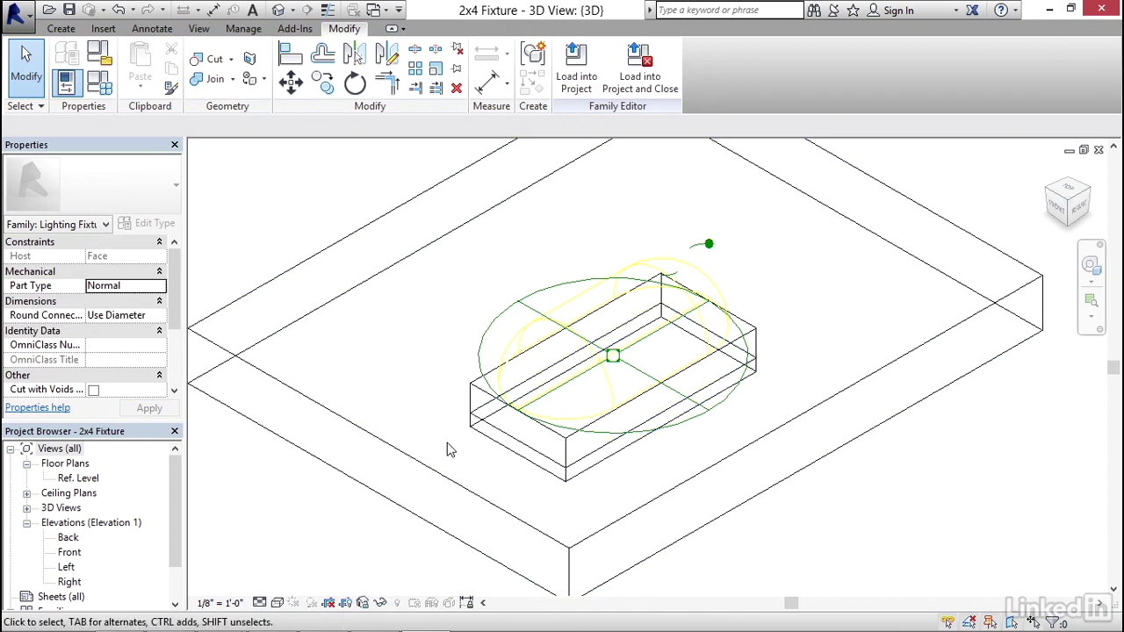
{"action": "left_click", "coordinate": [518, 464]}
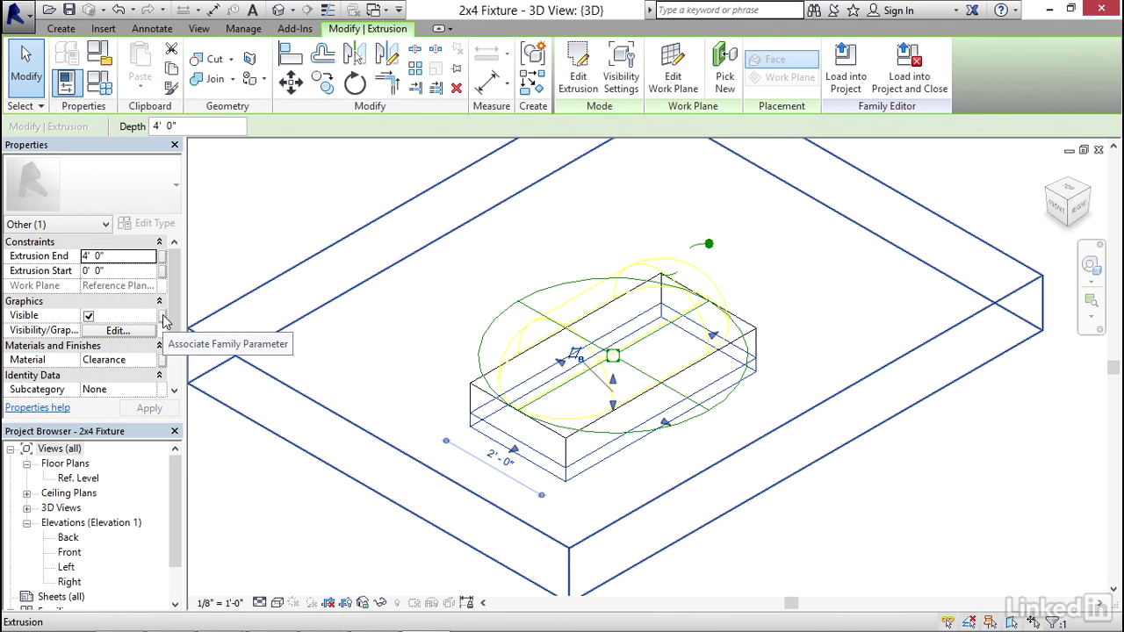
Link the extrusion's Visible property to a new 'Show Clearances' parameter and load the family into Electrical-Test.
{"action": "left_click", "coordinate": [163, 320]}
{"action": "left_click", "coordinate": [292, 359]}
{"action": "type", "text": "Show Clearances"}
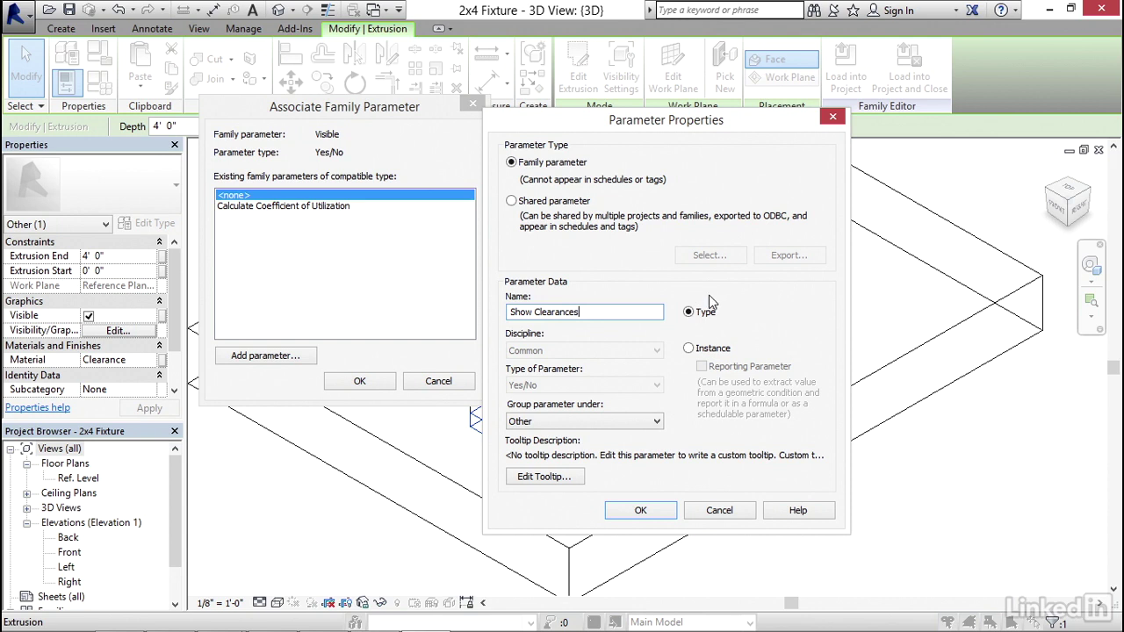
{"action": "left_click", "coordinate": [642, 510]}
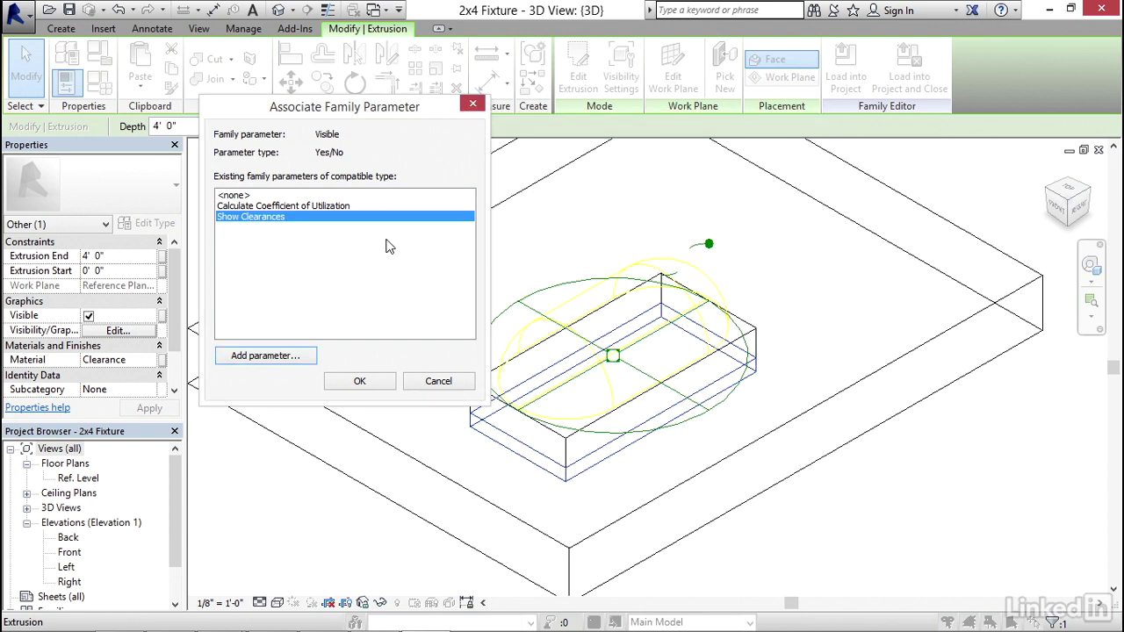
{"action": "left_click", "coordinate": [358, 381]}
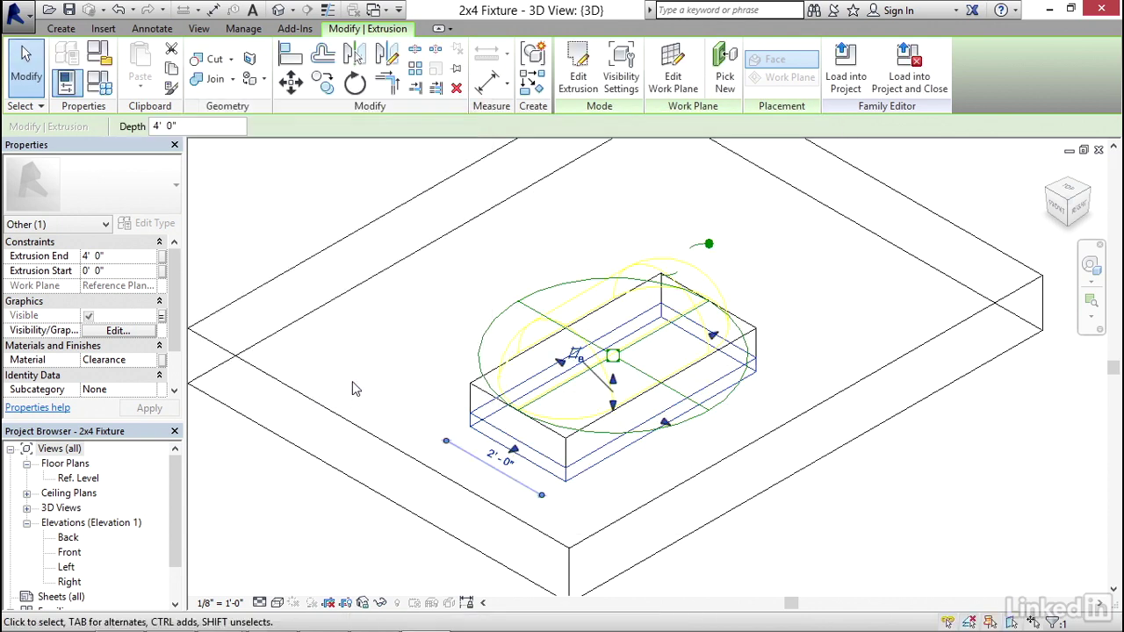
{"action": "left_click", "coordinate": [848, 70]}
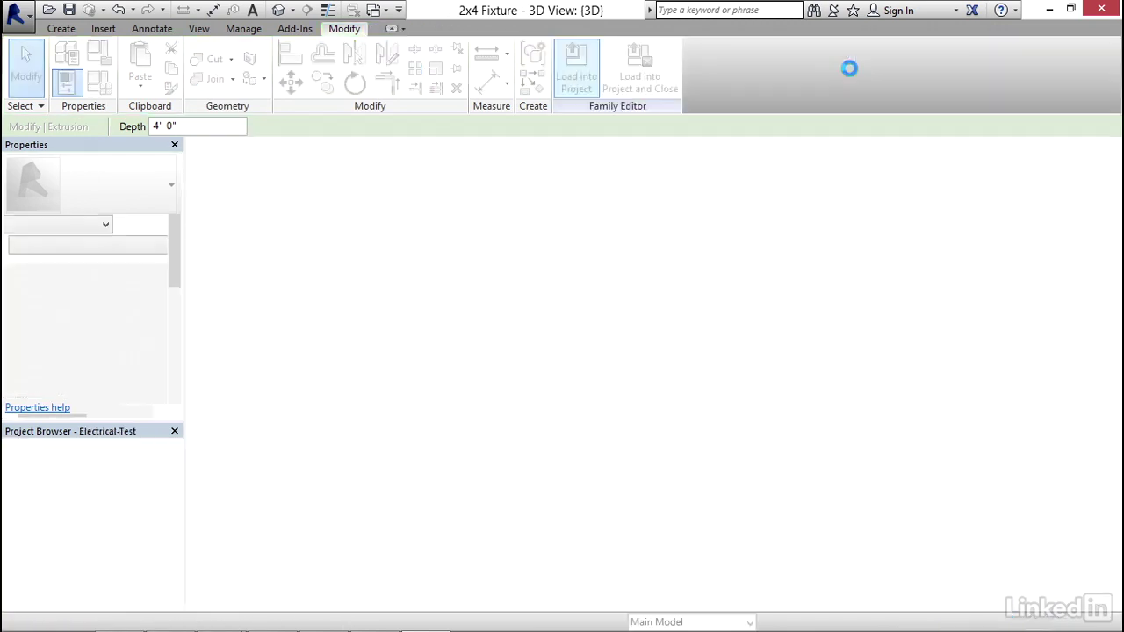
Overwrite the existing 2x4 Fixture in the project and select the placed fixture in the 3D view.
{"action": "left_click", "coordinate": [490, 274]}
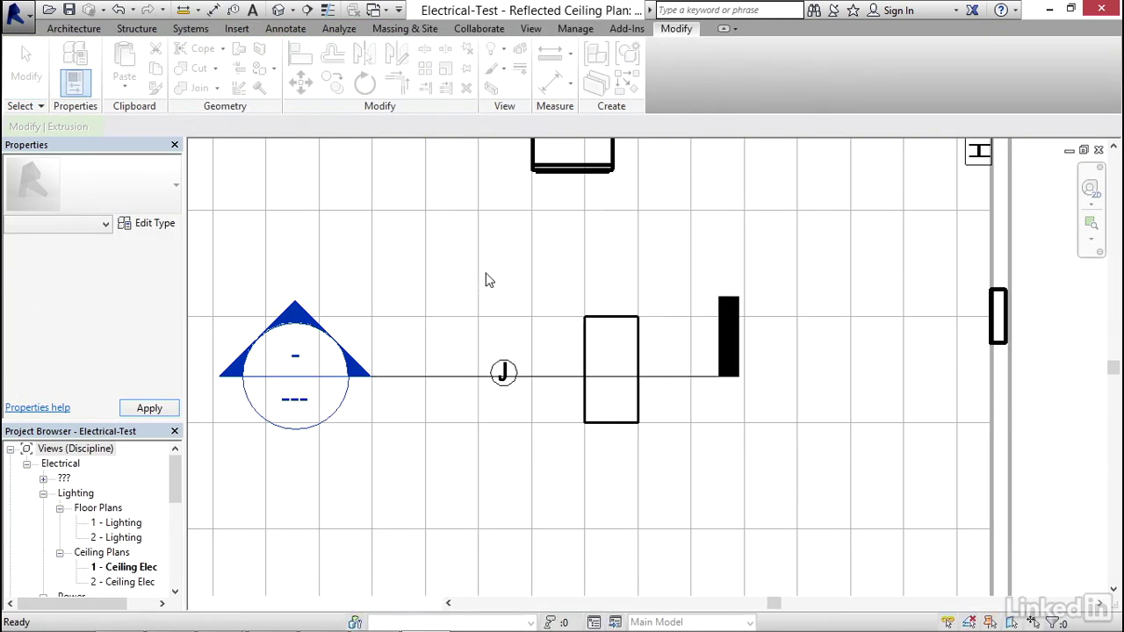
{"action": "left_click", "coordinate": [280, 10]}
{"action": "scroll", "coordinate": [567, 416], "scroll_direction": "up", "scroll_amount": 5}
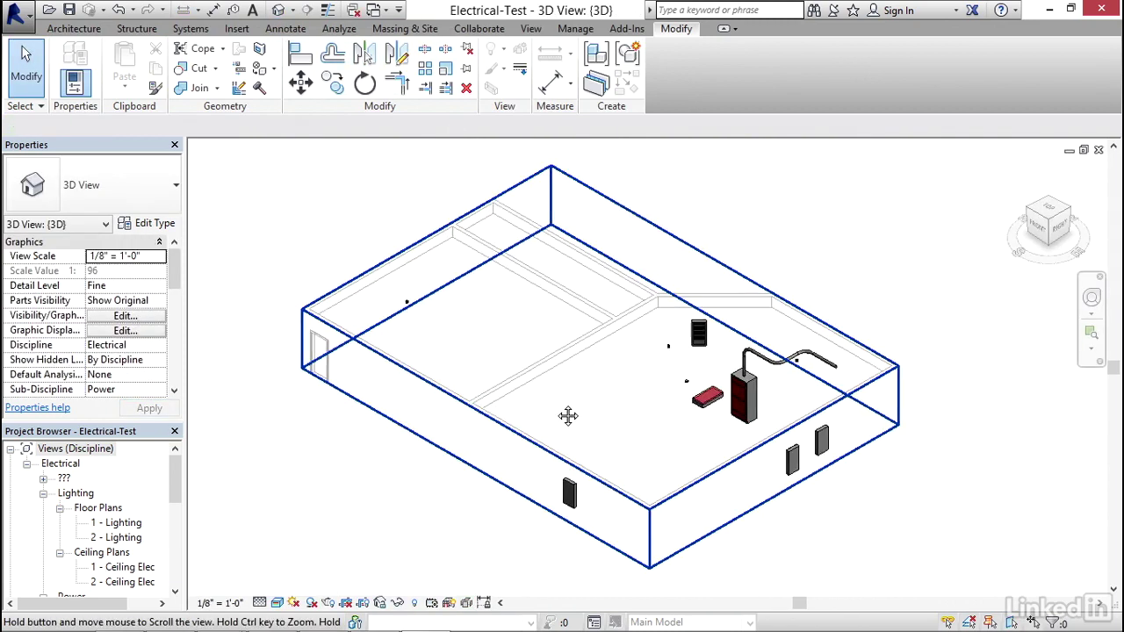
{"action": "scroll", "coordinate": [573, 417], "scroll_direction": "up", "scroll_amount": 4}
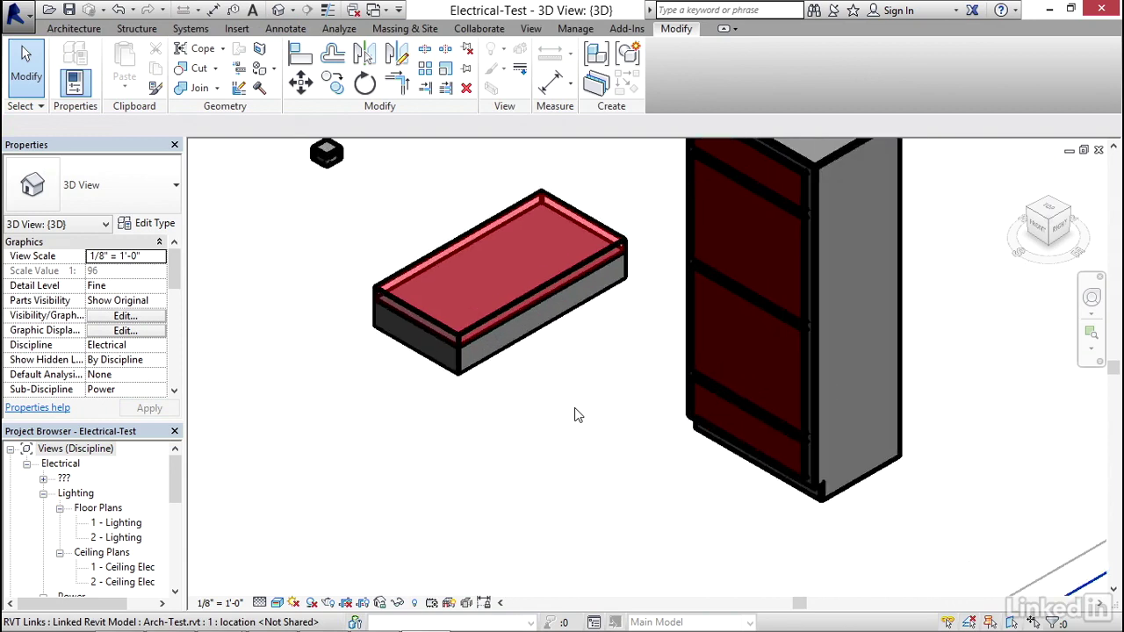
{"action": "left_click", "coordinate": [504, 353]}
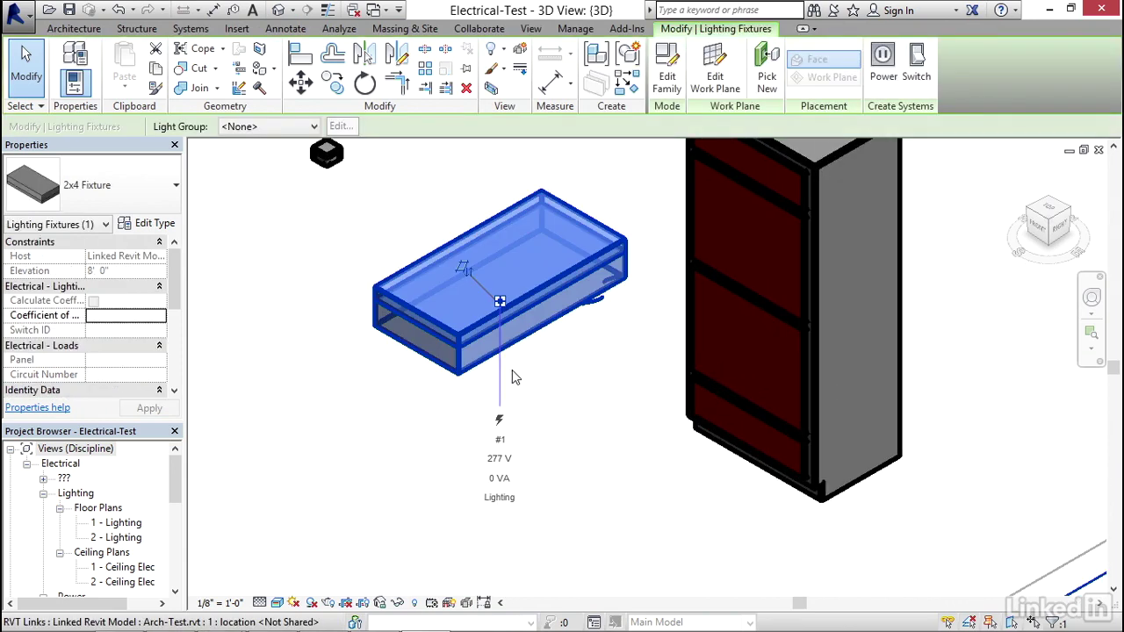
Uncheck Show Clearances in the 2x4 Fixture type properties to hide the clearance box.
{"action": "left_click", "coordinate": [157, 225]}
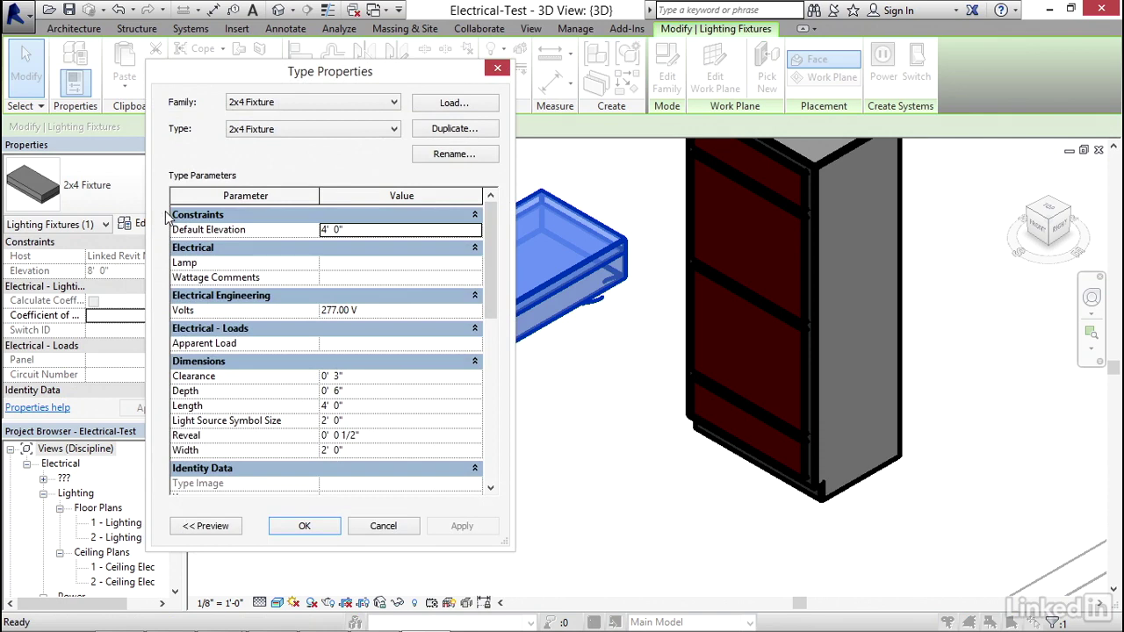
{"action": "left_click_drag", "start_coordinate": [490, 255], "coordinate": [499, 427]}
{"action": "left_click", "coordinate": [326, 472]}
{"action": "left_click", "coordinate": [458, 531]}
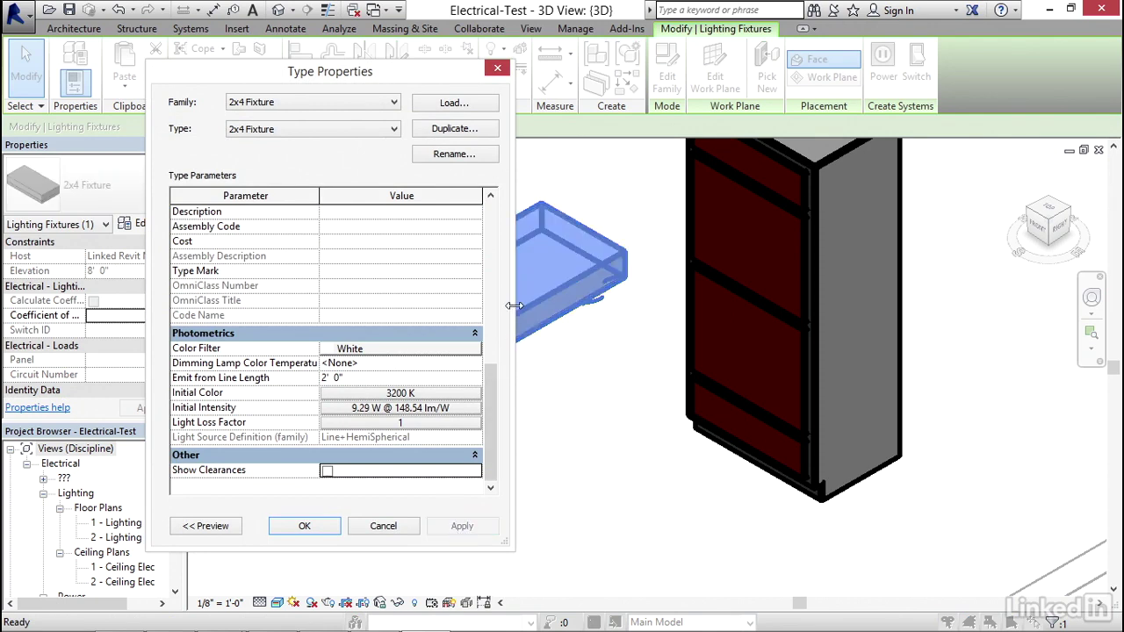
{"action": "left_click", "coordinate": [302, 530]}
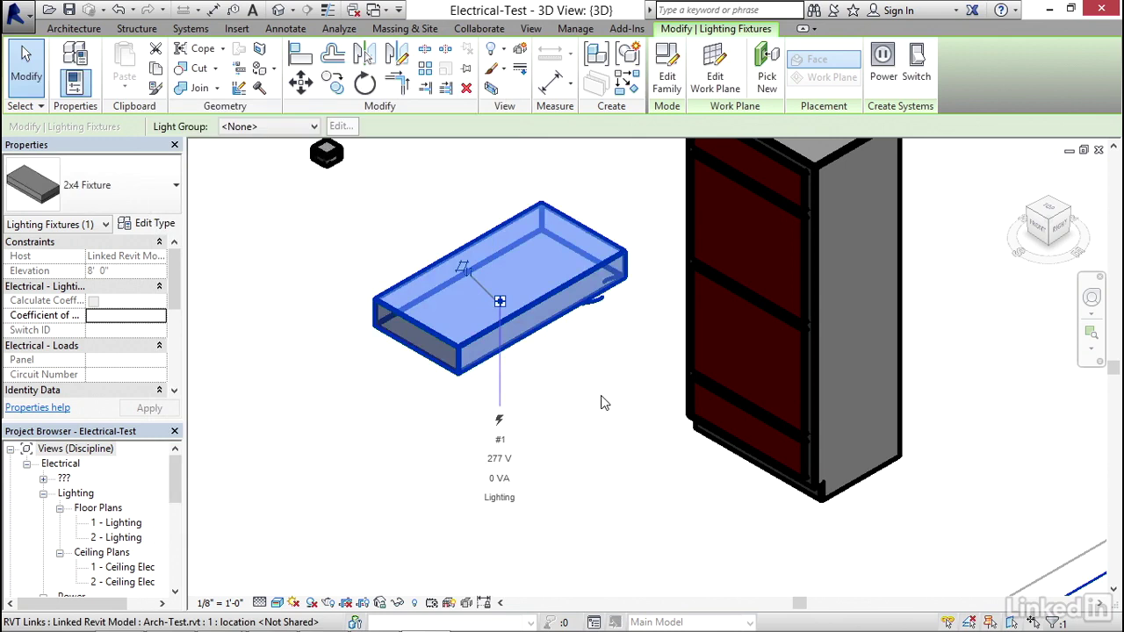
{"action": "left_click", "coordinate": [309, 128]}
{"action": "left_click", "coordinate": [389, 181]}
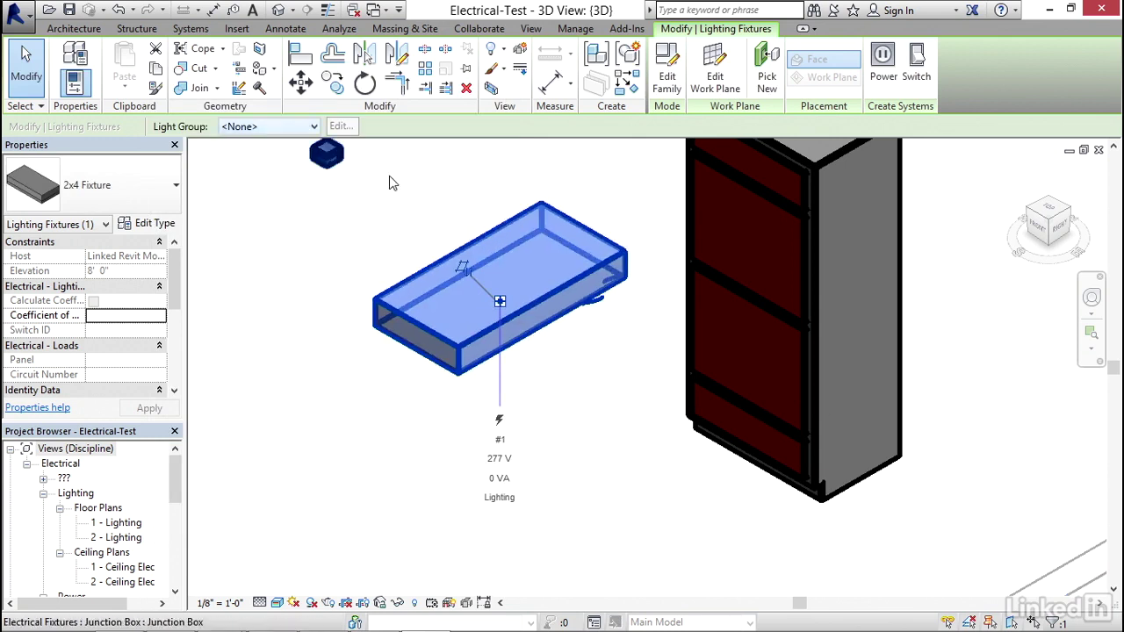
{"action": "left_click", "coordinate": [389, 181]}
{"action": "scroll", "coordinate": [460, 251], "scroll_direction": "down", "scroll_amount": 5}
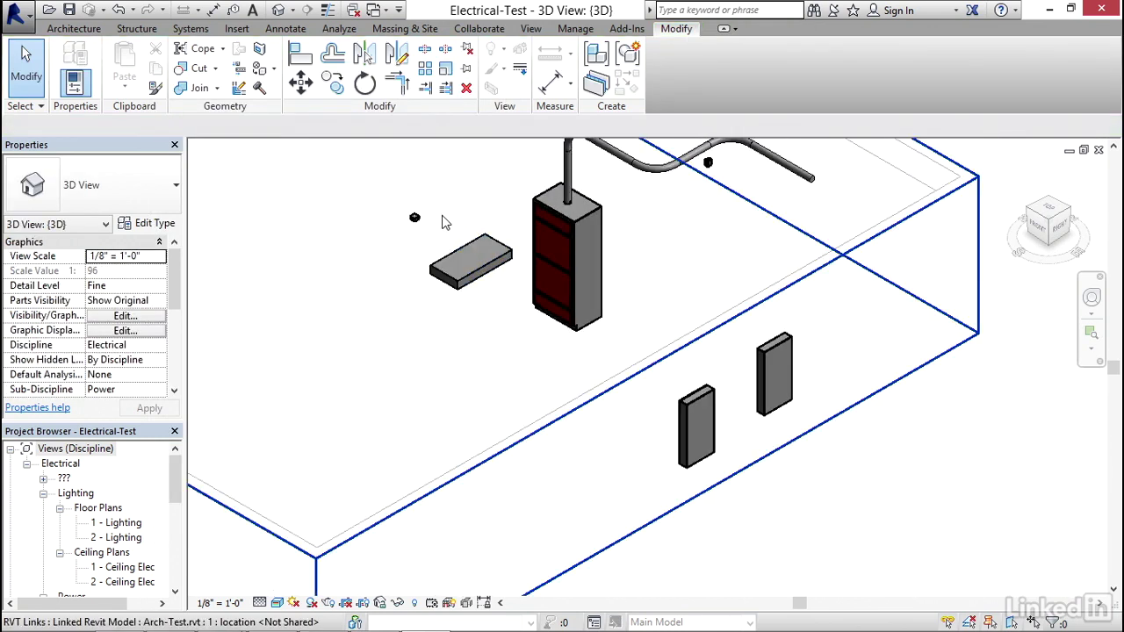